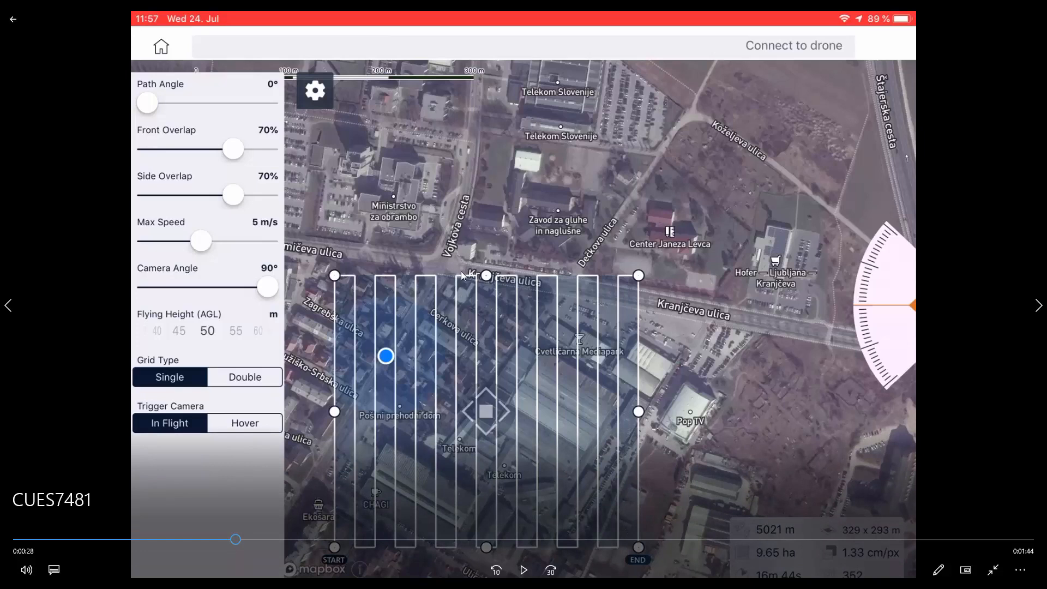
- Play the drone flight-planning video in stages, pausing and resuming it to review the survey grid settings
{"action": "left_click", "coordinate": [524, 570]}
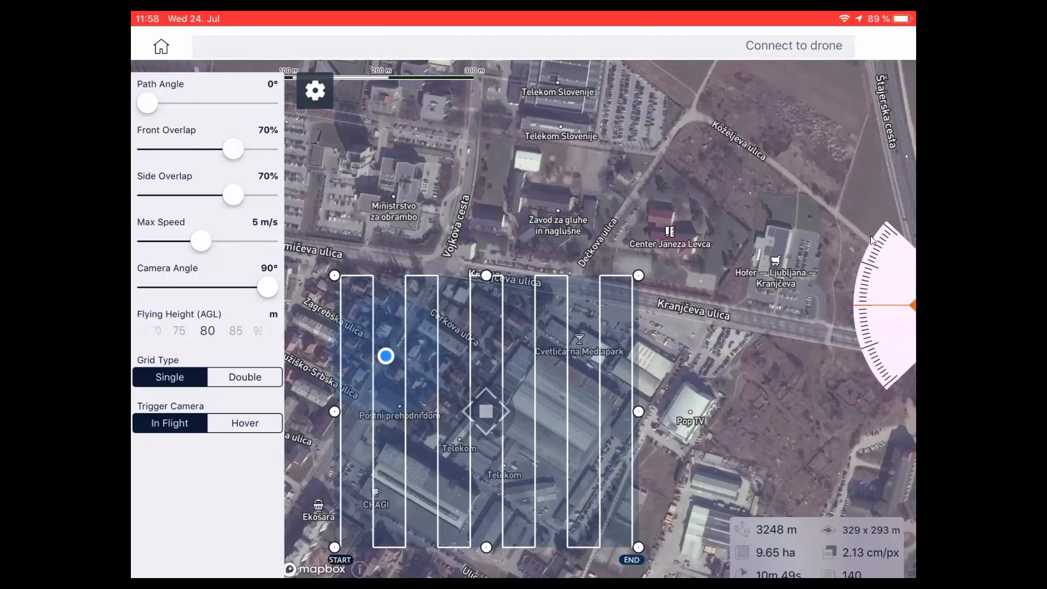
{"action": "mouse_move", "coordinate": [674, 361]}
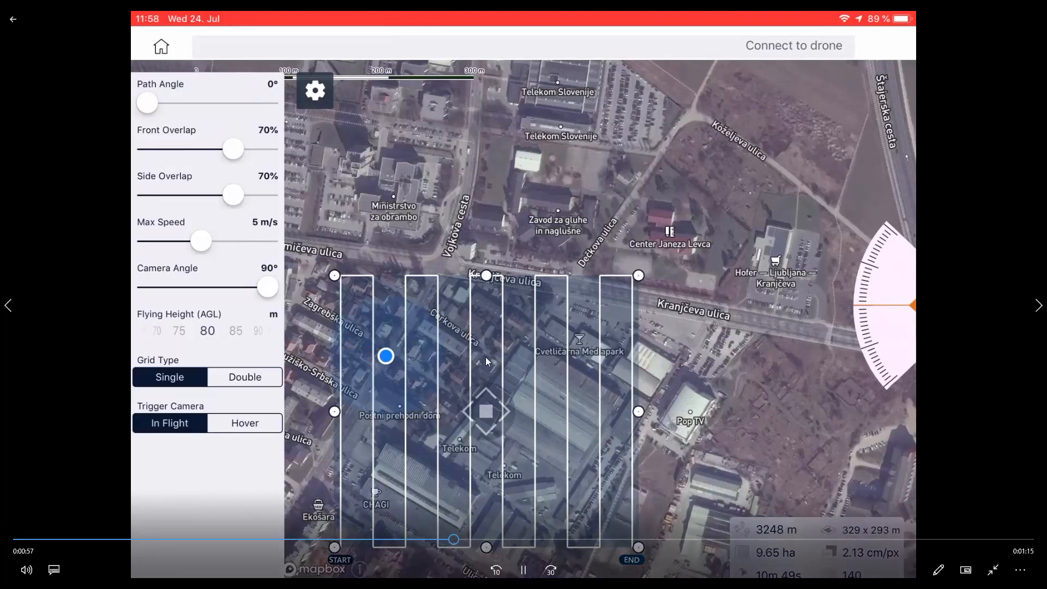
{"action": "key", "text": "space"}
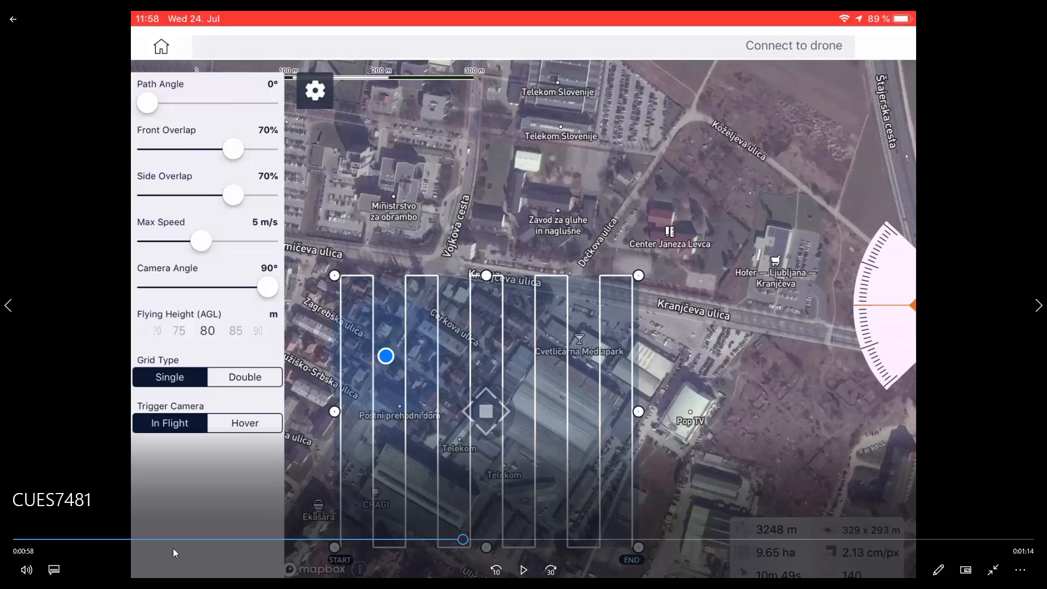
{"action": "left_click", "coordinate": [500, 267]}
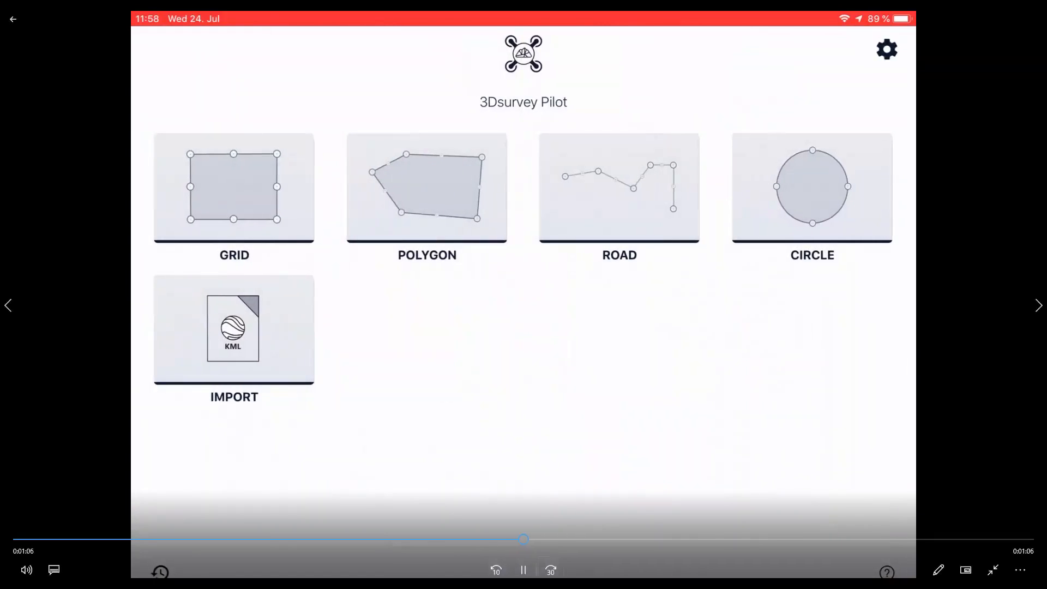
{"action": "left_click", "coordinate": [523, 570]}
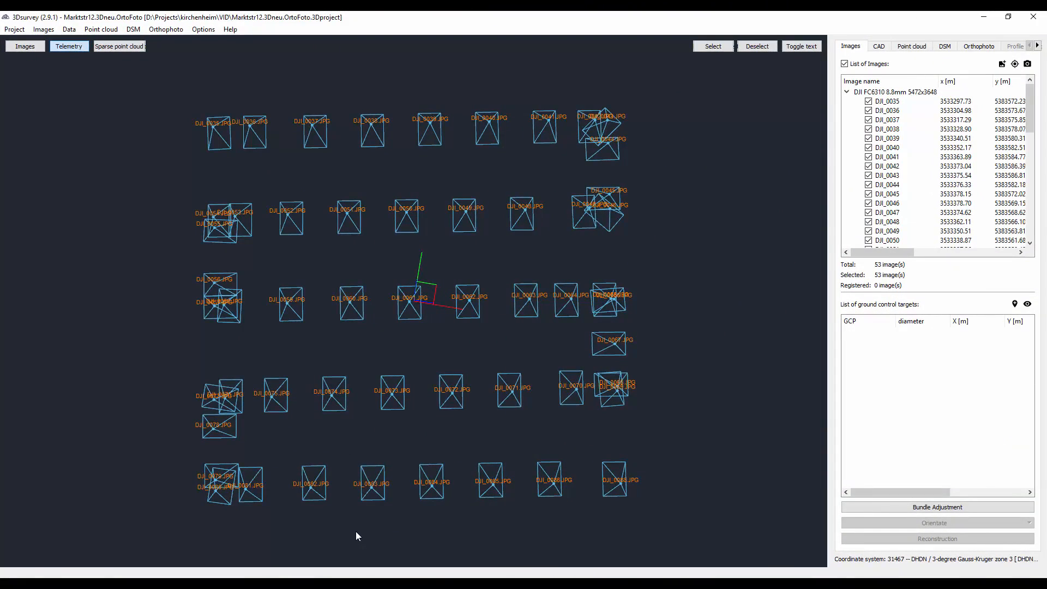
- Examine the image camera positions in 3D, and display the village point cloud from an oblique angle
{"action": "left_click_drag", "start_coordinate": [308, 523], "coordinate": [670, 408]}
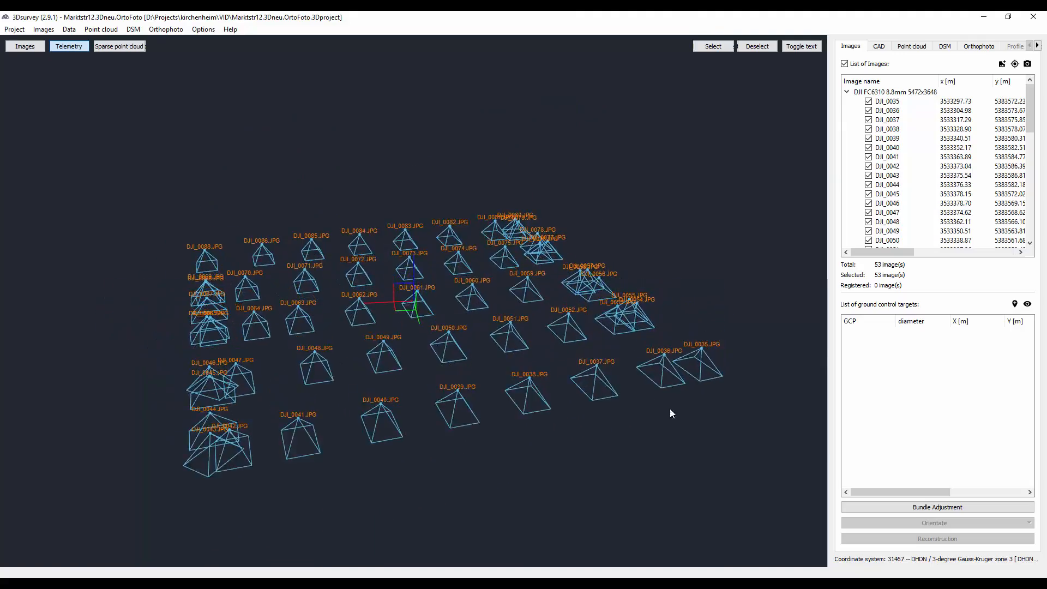
{"action": "left_click", "coordinate": [910, 47]}
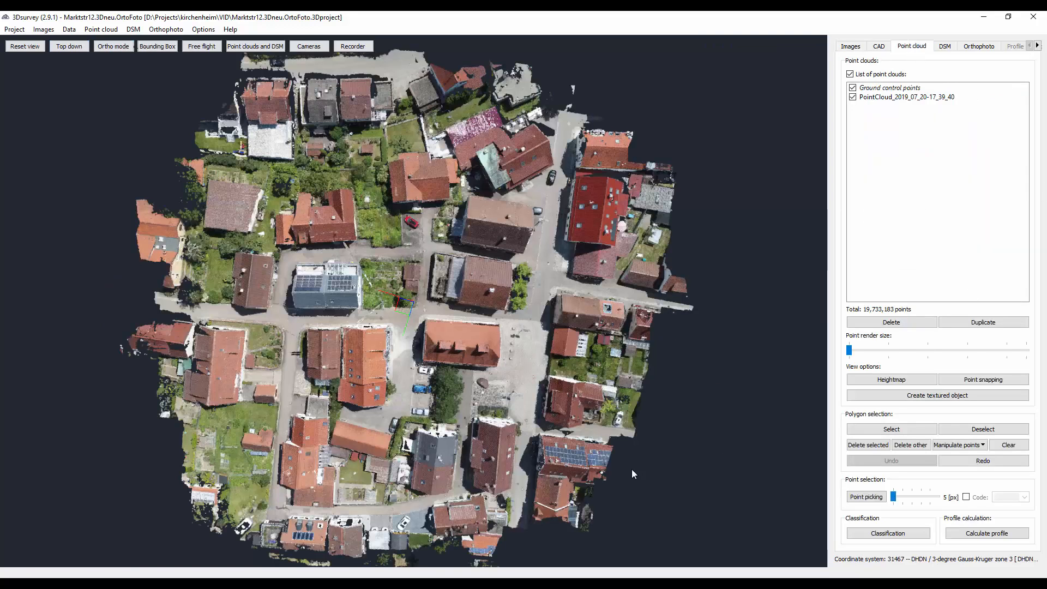
{"action": "left_click_drag", "start_coordinate": [459, 492], "coordinate": [321, 369]}
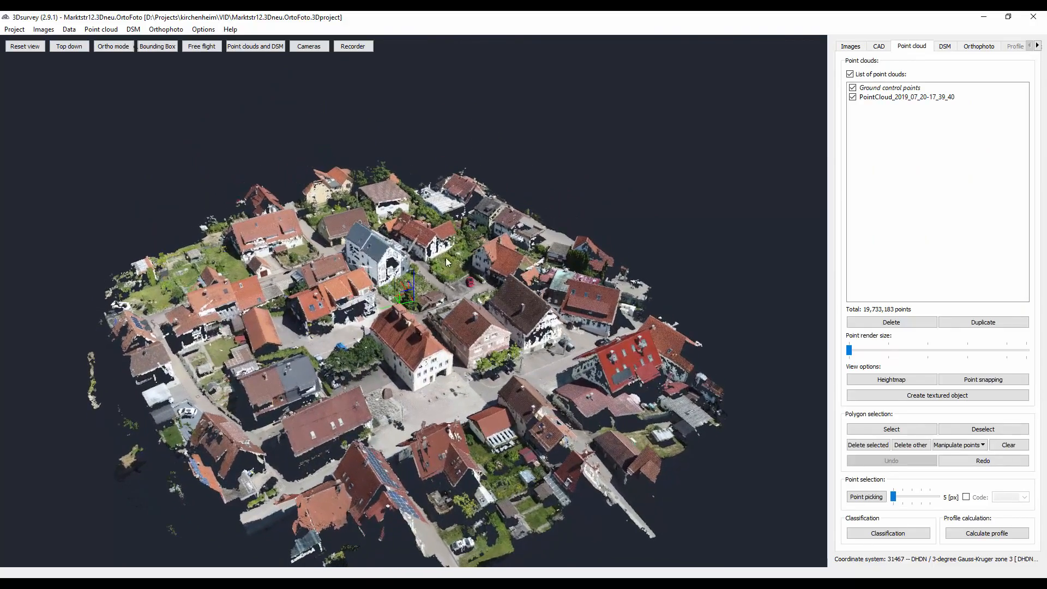
- Examine the point cloud's roofs, facades and streets, both close up and as a whole from several angles
{"action": "scroll", "coordinate": [434, 289], "scroll_direction": "up", "scroll_amount": 5}
{"action": "left_click_drag", "start_coordinate": [420, 309], "coordinate": [446, 383]}
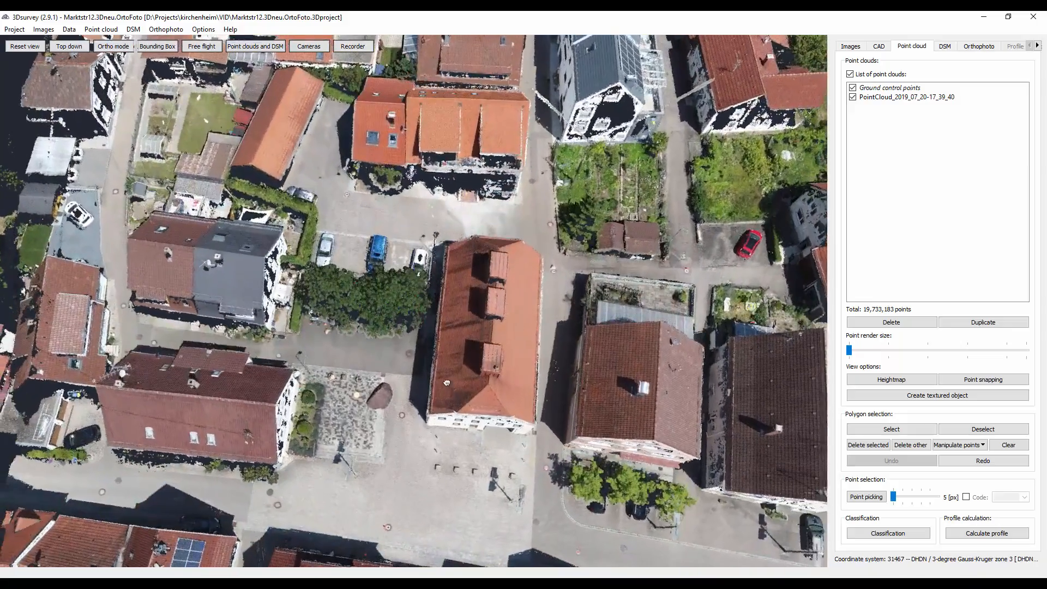
{"action": "left_click_drag", "start_coordinate": [528, 250], "coordinate": [534, 321]}
{"action": "right_click_drag", "start_coordinate": [551, 136], "coordinate": [383, 387]}
{"action": "scroll", "coordinate": [465, 347], "scroll_direction": "up", "scroll_amount": 5}
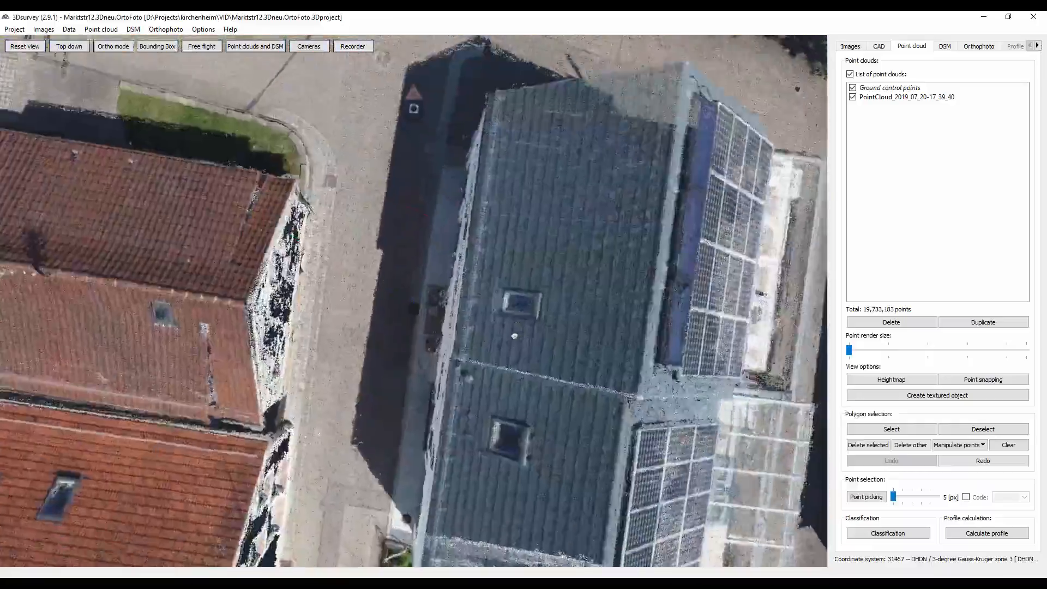
{"action": "left_click_drag", "start_coordinate": [514, 334], "coordinate": [484, 347]}
{"action": "scroll", "coordinate": [543, 288], "scroll_direction": "down", "scroll_amount": 5}
{"action": "scroll", "coordinate": [512, 333], "scroll_direction": "down", "scroll_amount": 6}
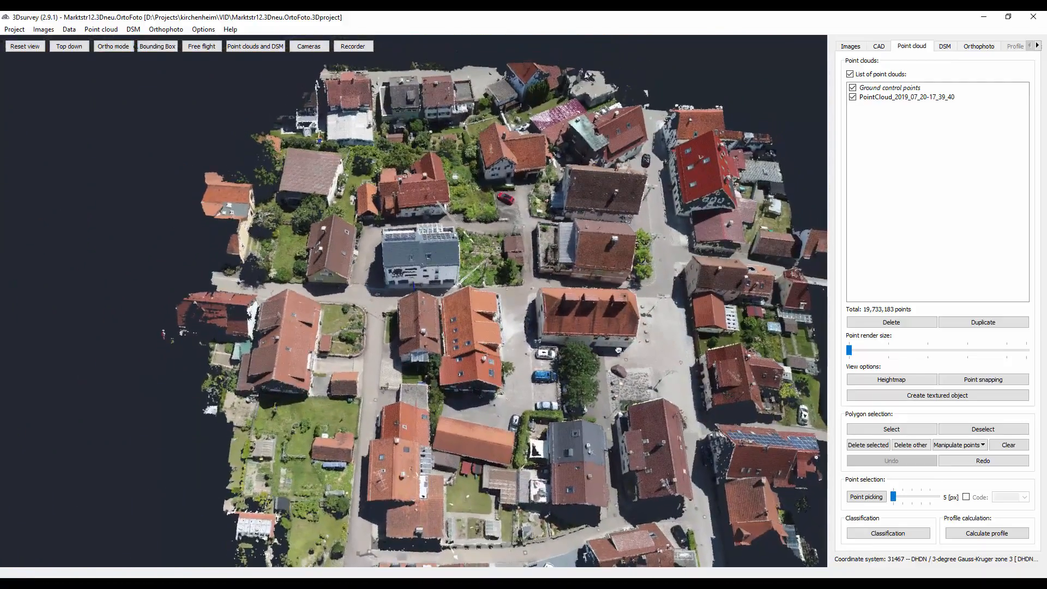
{"action": "left_click_drag", "start_coordinate": [572, 352], "coordinate": [437, 285]}
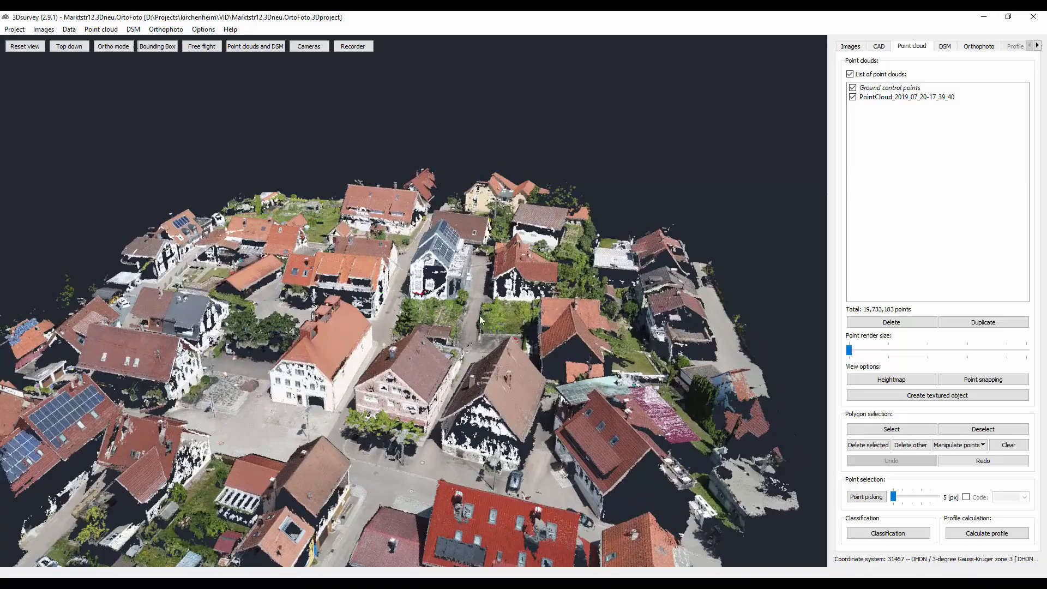
{"action": "scroll", "coordinate": [460, 339], "scroll_direction": "down", "scroll_amount": 3}
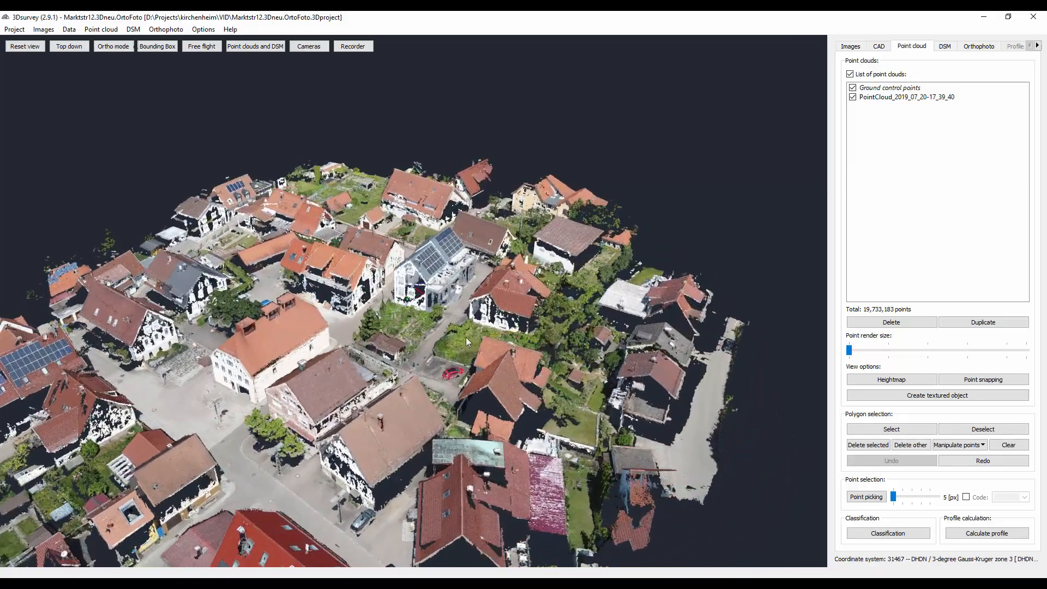
- Display the digital surface model and examine its gridded terrain mesh in 3D
{"action": "left_click", "coordinate": [944, 47]}
{"action": "left_click_drag", "start_coordinate": [470, 339], "coordinate": [752, 337]}
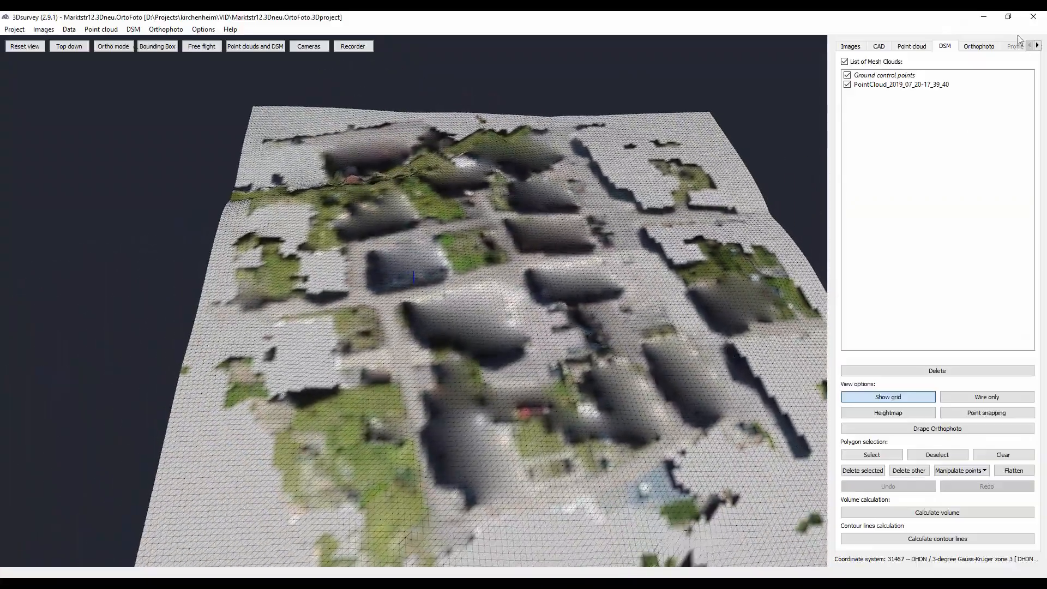
- Display the orthophoto and examine its buildings, streets and labelled control points across the village
{"action": "left_click", "coordinate": [978, 48]}
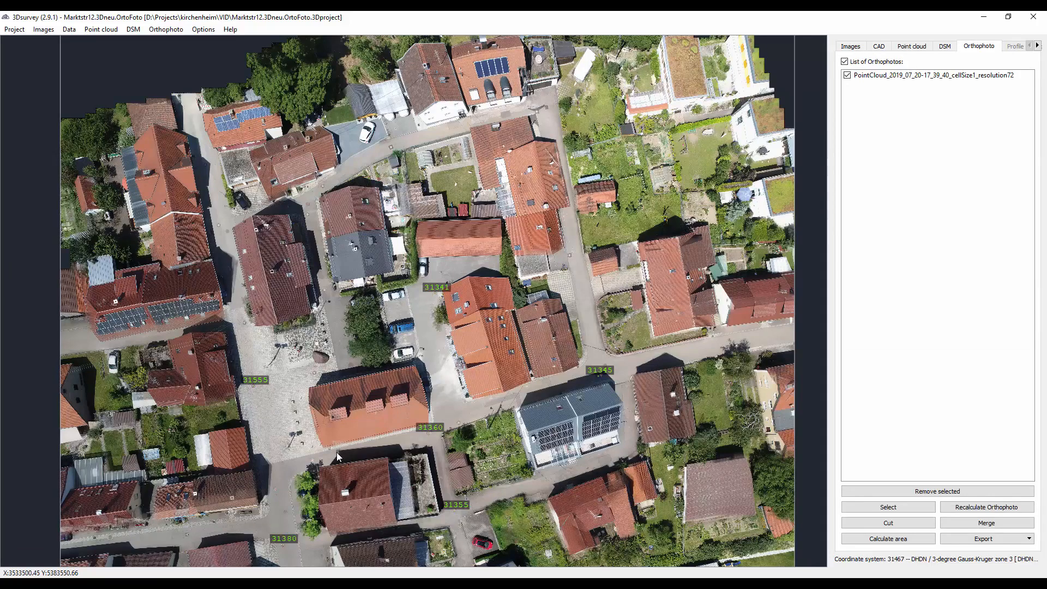
{"action": "scroll", "coordinate": [182, 511], "scroll_direction": "up", "scroll_amount": 3}
{"action": "left_click_drag", "start_coordinate": [182, 512], "coordinate": [325, 414]}
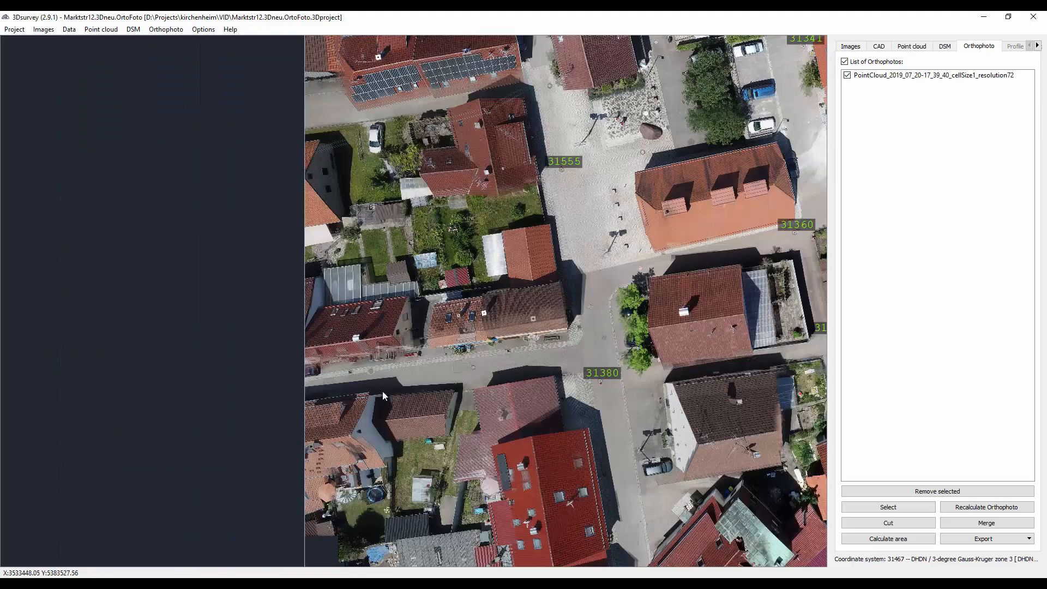
{"action": "left_click_drag", "start_coordinate": [797, 215], "coordinate": [414, 354]}
{"action": "scroll", "coordinate": [573, 231], "scroll_direction": "up", "scroll_amount": 2}
{"action": "scroll", "coordinate": [428, 337], "scroll_direction": "down", "scroll_amount": 1}
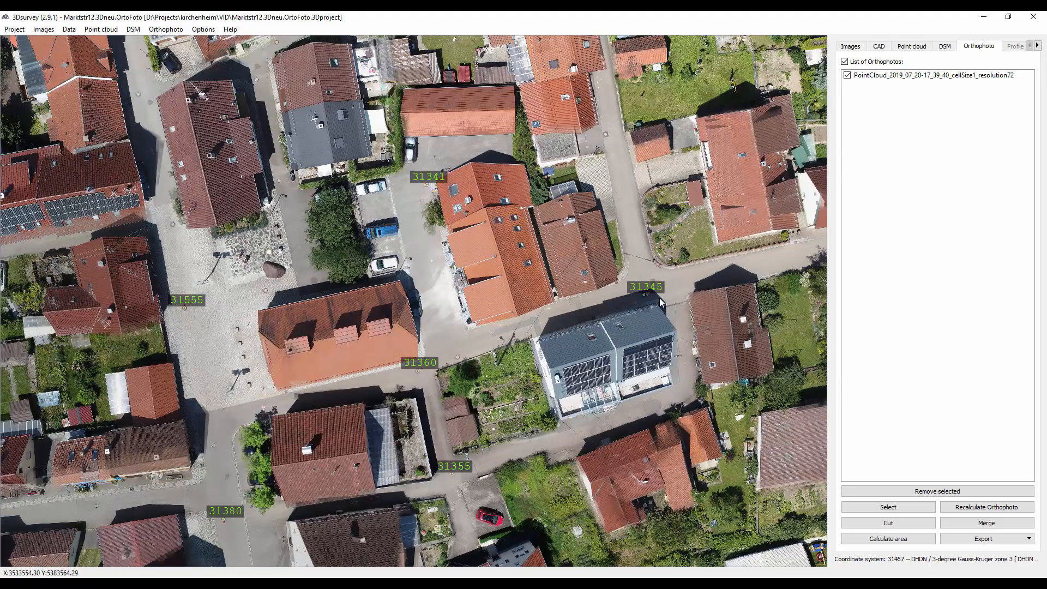
{"action": "left_click_drag", "start_coordinate": [587, 145], "coordinate": [440, 211]}
{"action": "scroll", "coordinate": [436, 208], "scroll_direction": "down", "scroll_amount": 2}
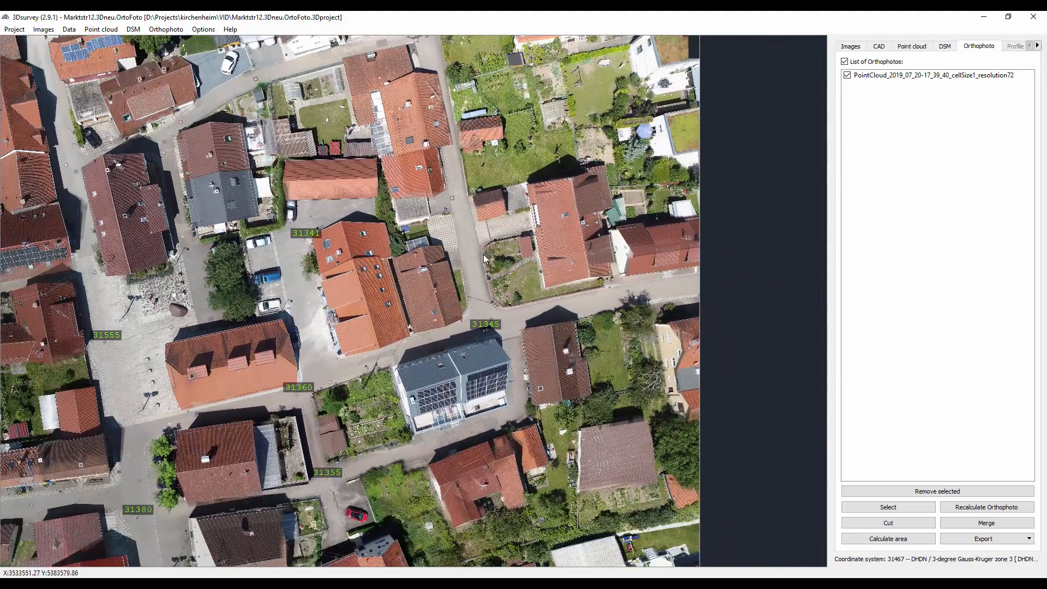
- Examine the orthophoto detail around control point 31345 and the solar-panel house, and review the full image extent
{"action": "scroll", "coordinate": [516, 366], "scroll_direction": "up", "scroll_amount": 4}
{"action": "scroll", "coordinate": [495, 355], "scroll_direction": "up", "scroll_amount": 5}
{"action": "scroll", "coordinate": [442, 335], "scroll_direction": "up", "scroll_amount": 3}
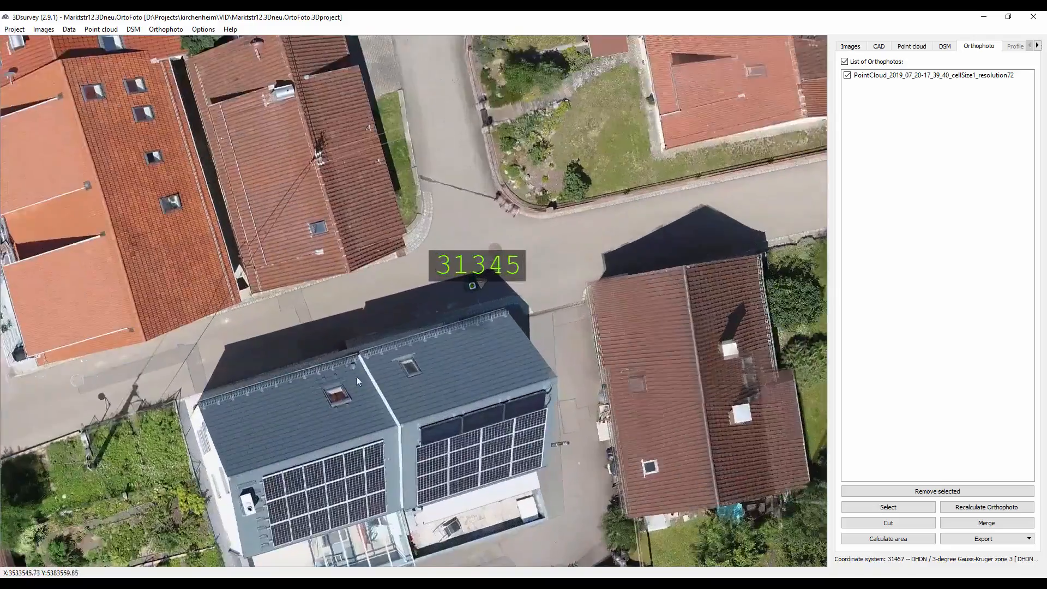
{"action": "left_click_drag", "start_coordinate": [59, 521], "coordinate": [460, 281]}
{"action": "scroll", "coordinate": [462, 289], "scroll_direction": "down", "scroll_amount": 10}
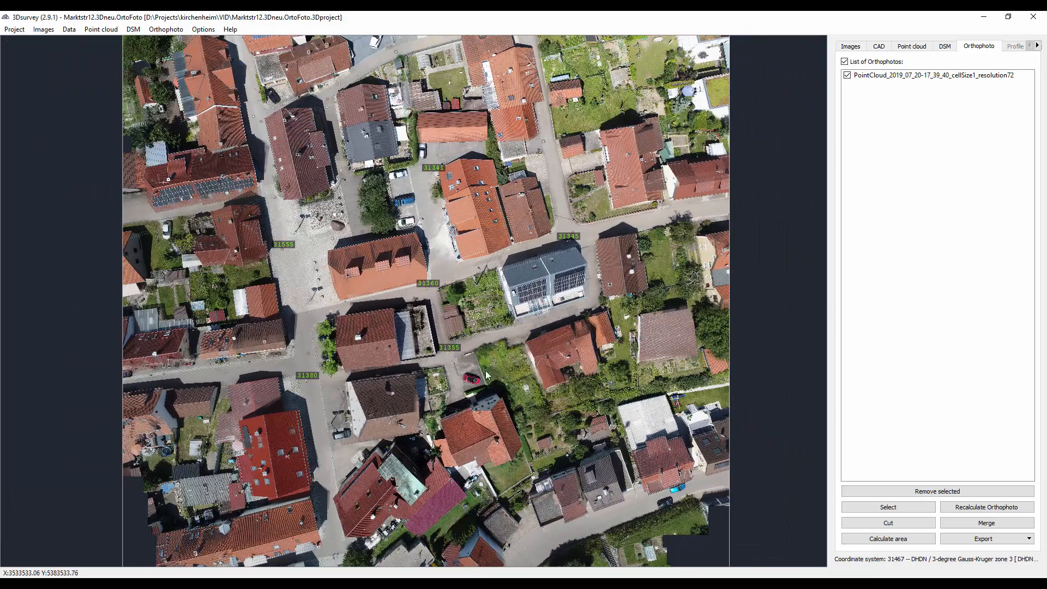
{"action": "scroll", "coordinate": [487, 376], "scroll_direction": "down", "scroll_amount": 1}
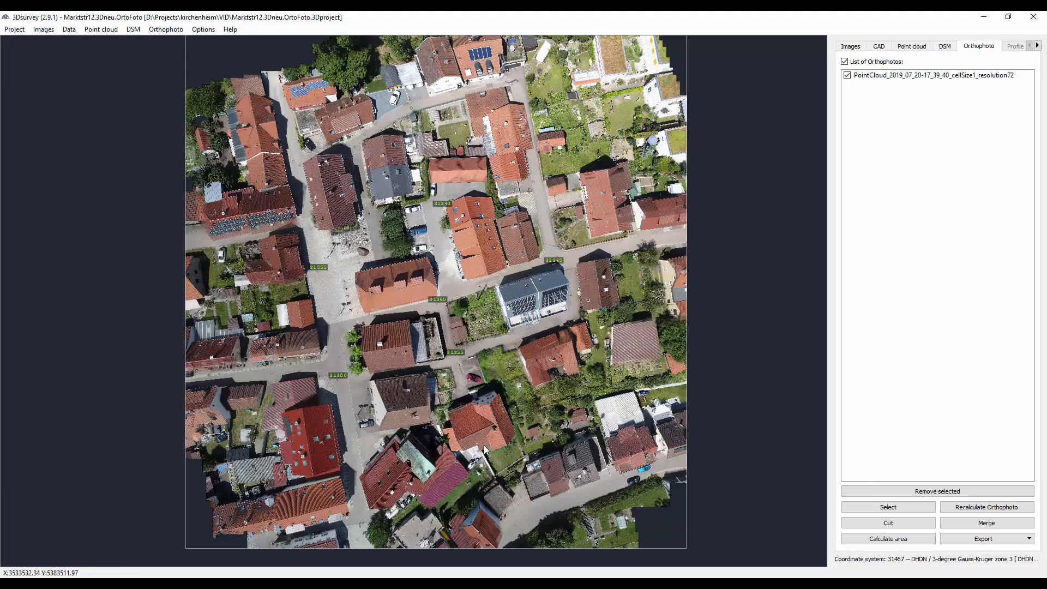
{"action": "mouse_move", "coordinate": [218, 583]}
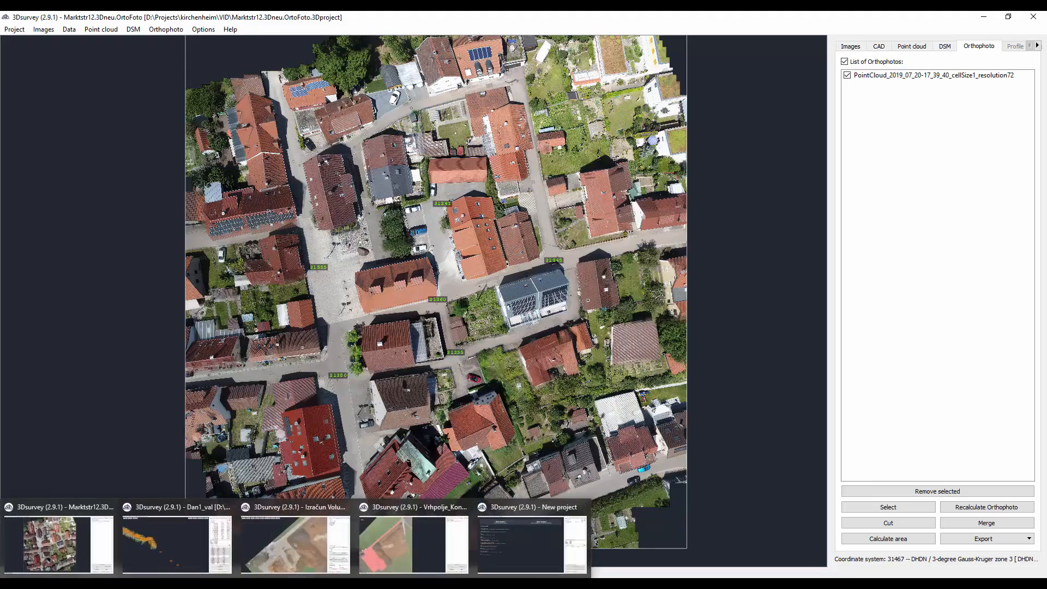
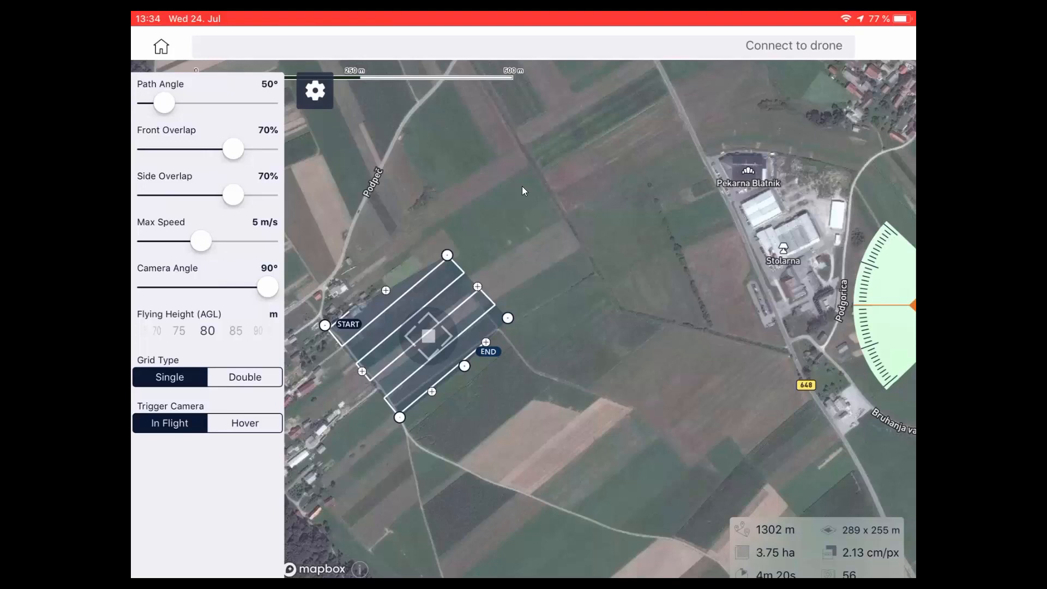
- Set the survey flight's grid type to Double, close the flight settings and deselect the survey polygon
{"action": "left_click", "coordinate": [245, 377]}
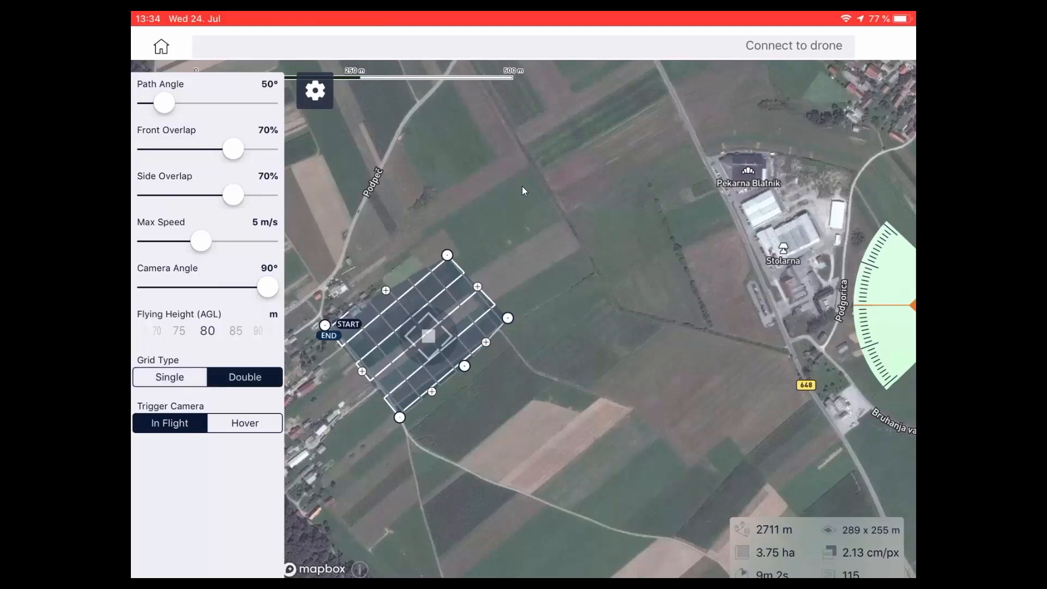
{"action": "mouse_move", "coordinate": [268, 286]}
{"action": "left_mouse_down"}
{"action": "mouse_move", "coordinate": [246, 287]}
{"action": "mouse_move", "coordinate": [259, 287]}
{"action": "left_mouse_up"}
{"action": "scroll", "coordinate": [521, 185], "scroll_direction": "up", "scroll_amount": 2}
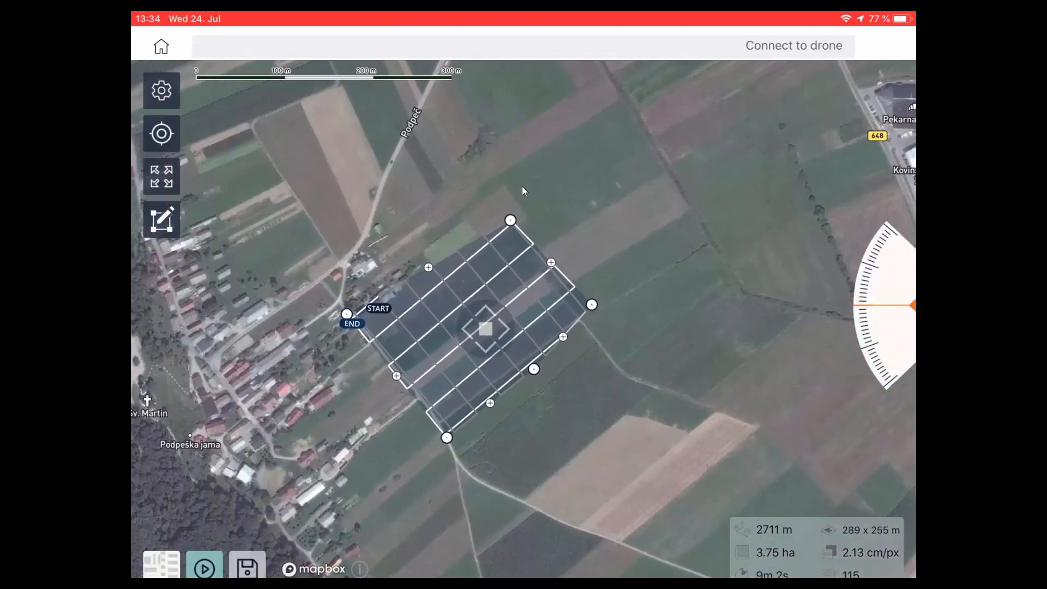
{"action": "left_click", "coordinate": [522, 188]}
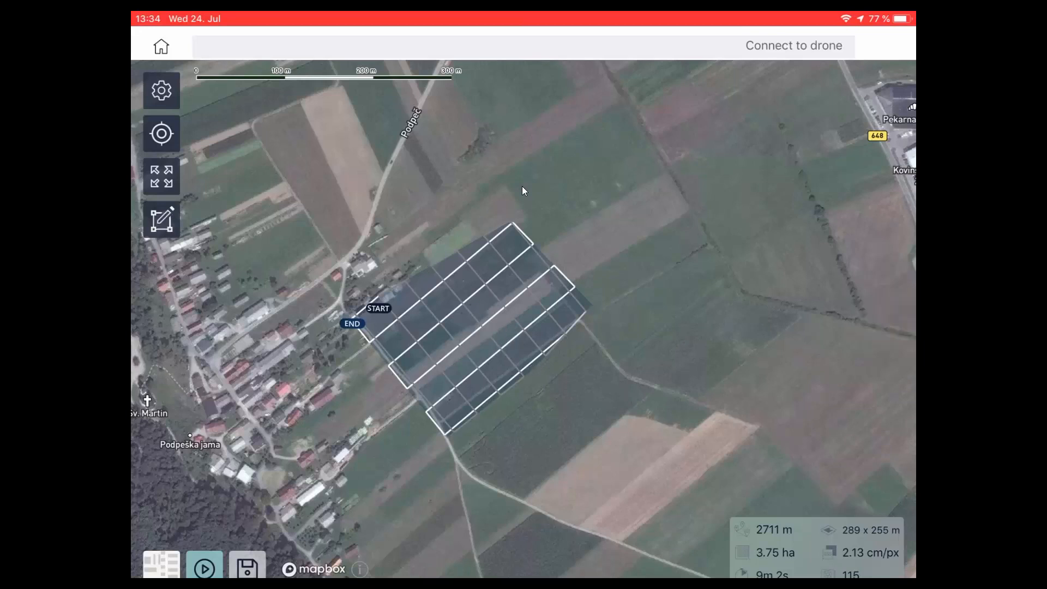
{"action": "scroll", "coordinate": [521, 185], "scroll_direction": "up", "scroll_amount": 2}
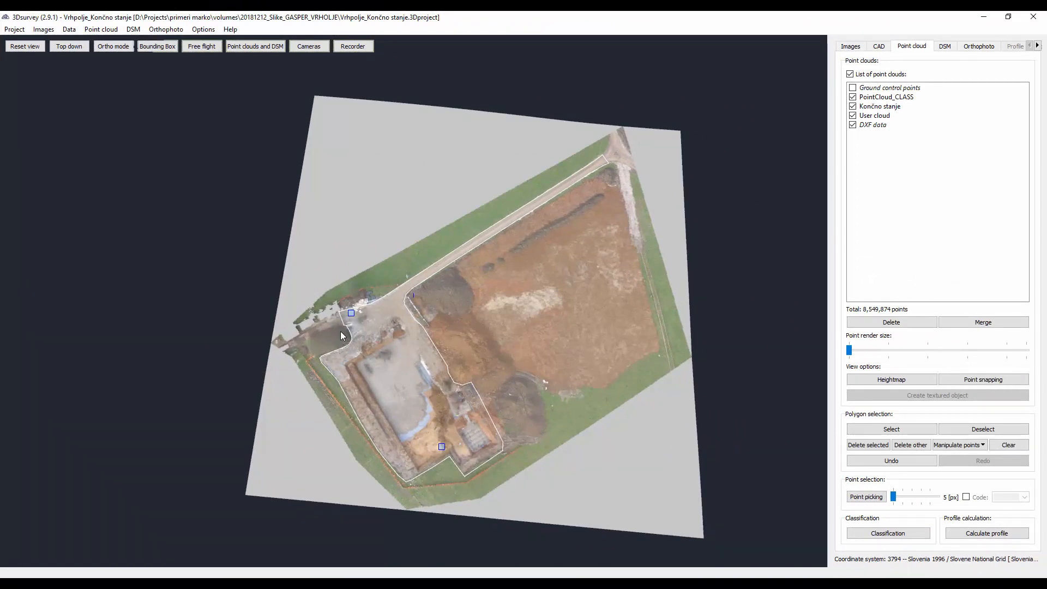
- Examine the Vrhpolje construction-site point cloud, from the access road and excavation edge to the soil heaps and field
{"action": "scroll", "coordinate": [334, 320], "scroll_direction": "up", "scroll_amount": 6}
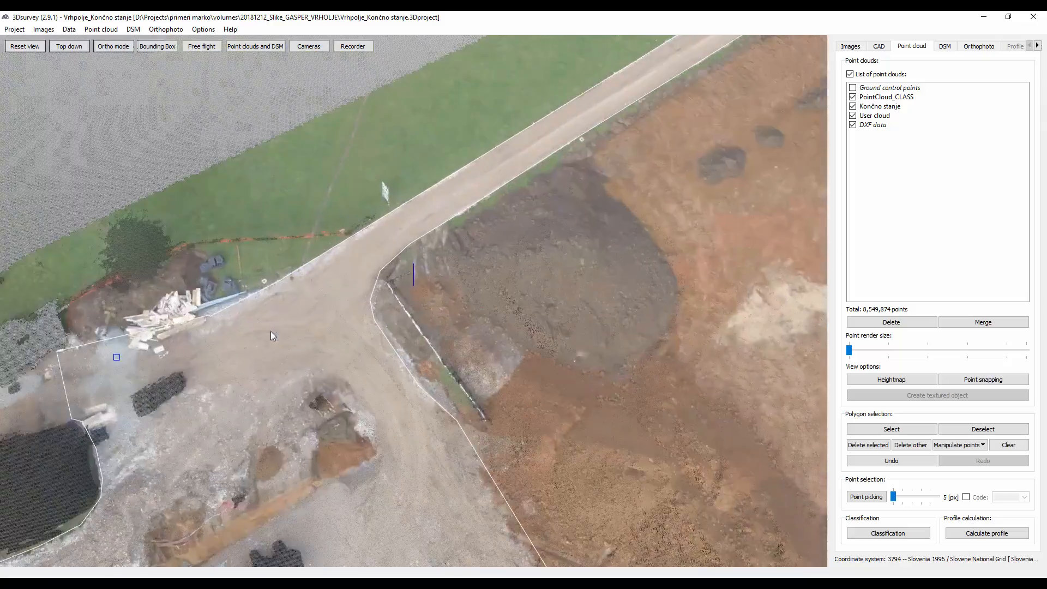
{"action": "scroll", "coordinate": [271, 332], "scroll_direction": "up", "scroll_amount": 8}
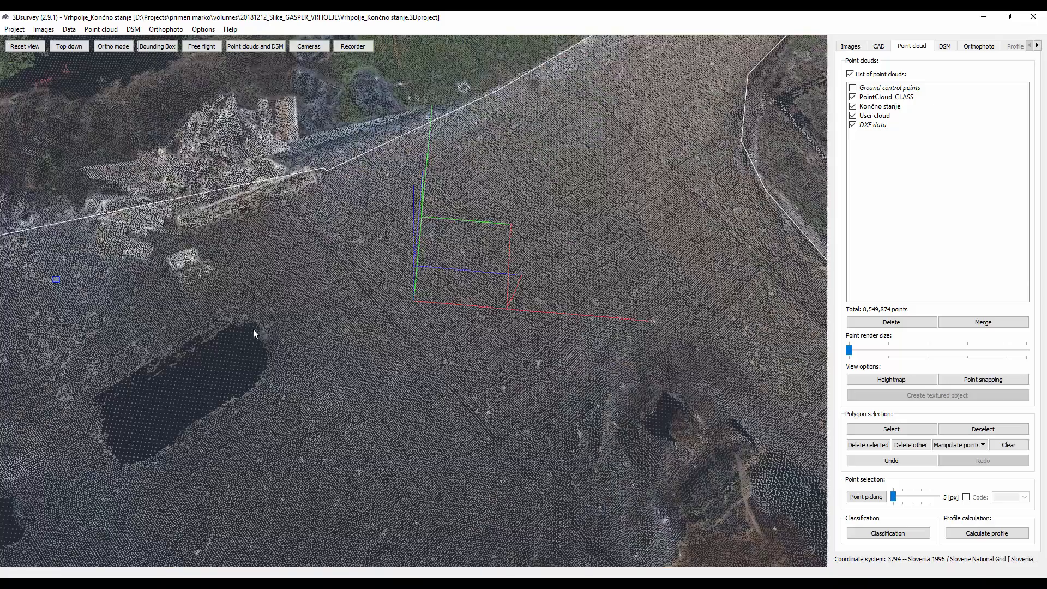
{"action": "scroll", "coordinate": [381, 338], "scroll_direction": "down", "scroll_amount": 5}
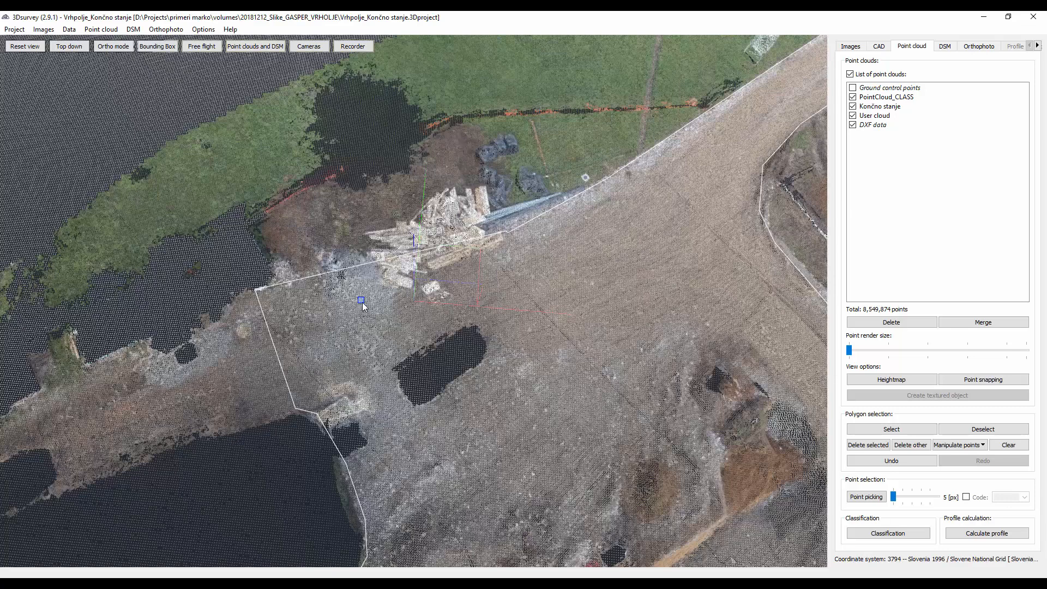
{"action": "scroll", "coordinate": [364, 301], "scroll_direction": "down", "scroll_amount": 3}
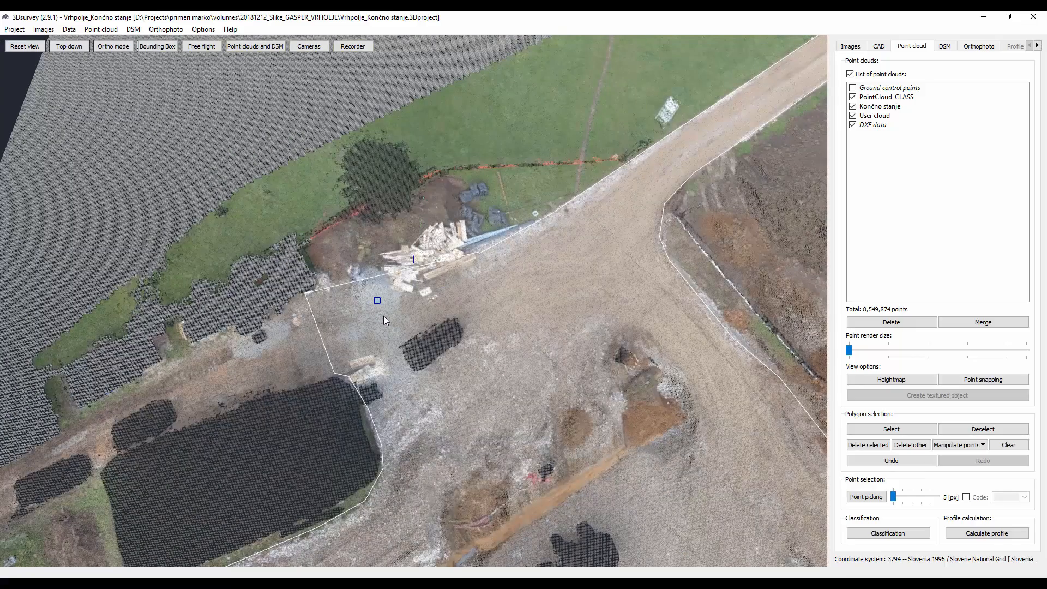
{"action": "left_click_drag", "start_coordinate": [380, 355], "coordinate": [413, 361]}
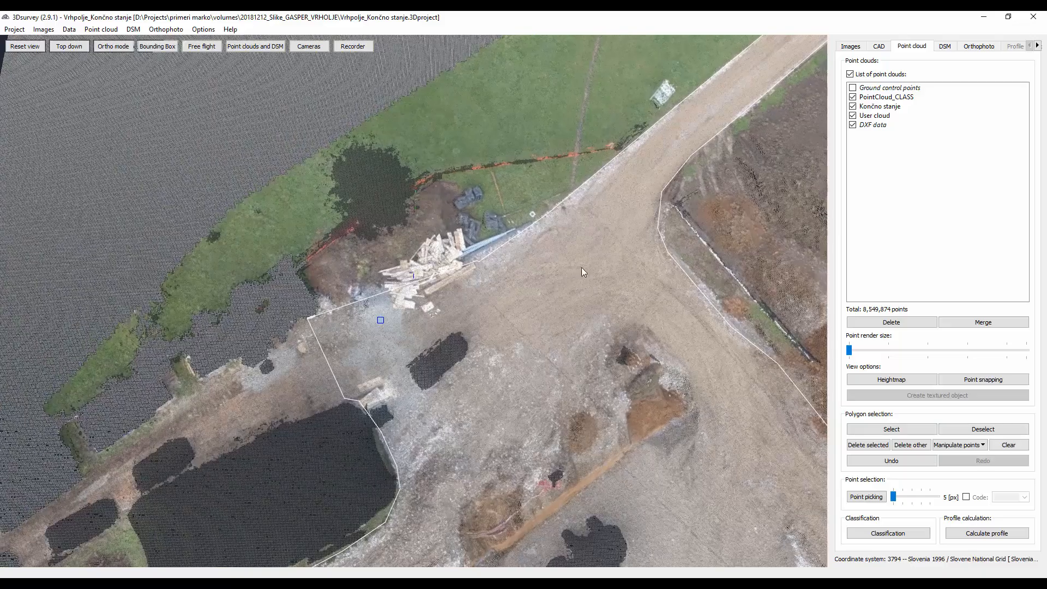
{"action": "middle_click_drag", "start_coordinate": [709, 231], "coordinate": [446, 279]}
{"action": "scroll", "coordinate": [447, 279], "scroll_direction": "down", "scroll_amount": 5}
{"action": "middle_click_drag", "start_coordinate": [616, 273], "coordinate": [378, 335]}
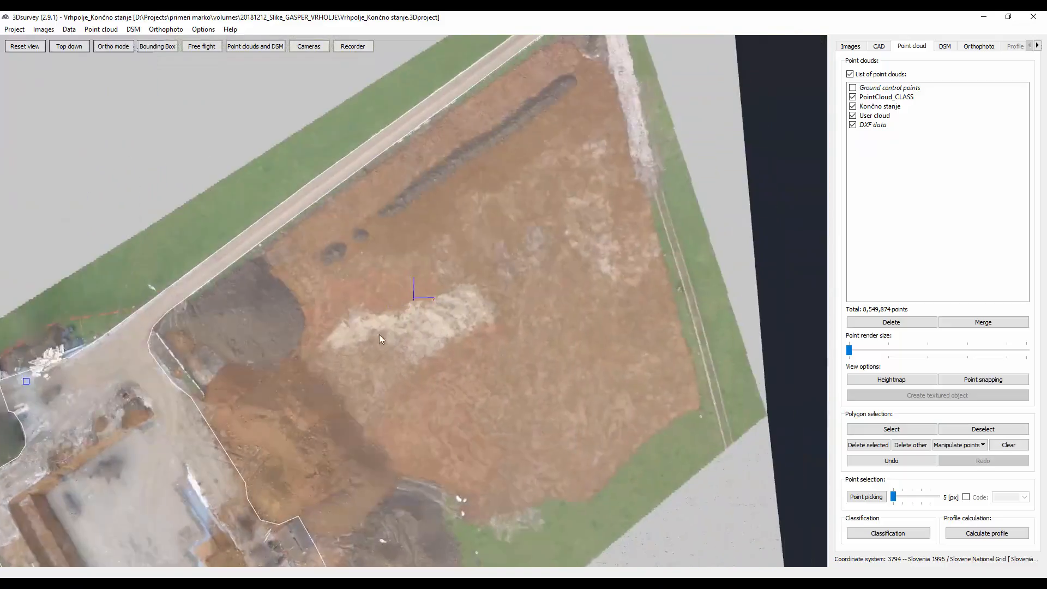
{"action": "left_click_drag", "start_coordinate": [380, 339], "coordinate": [578, 342]}
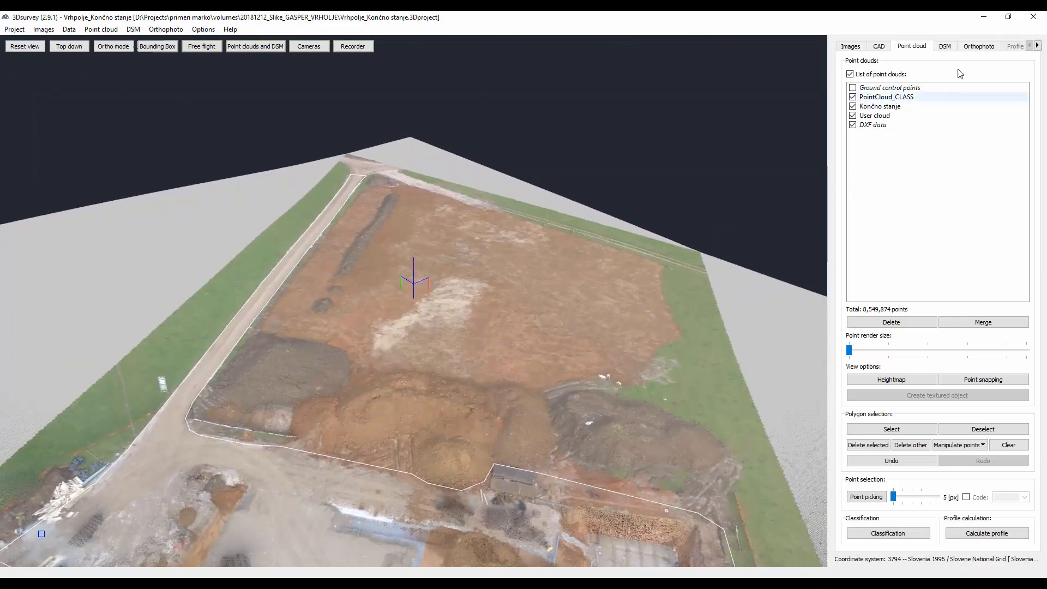
- Show the PointCloud_CLASS and Končno stanje clouds one at a time, leaving only Končno stanje and the DXF data displayed
{"action": "left_click", "coordinate": [852, 97]}
{"action": "left_click", "coordinate": [852, 107]}
{"action": "left_click", "coordinate": [852, 115]}
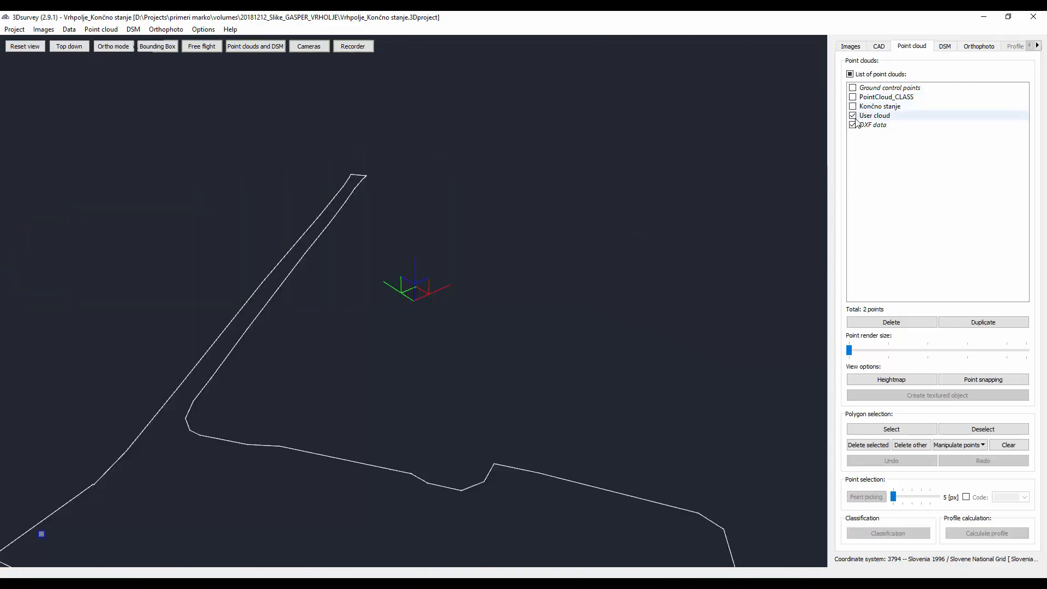
{"action": "left_click", "coordinate": [853, 97]}
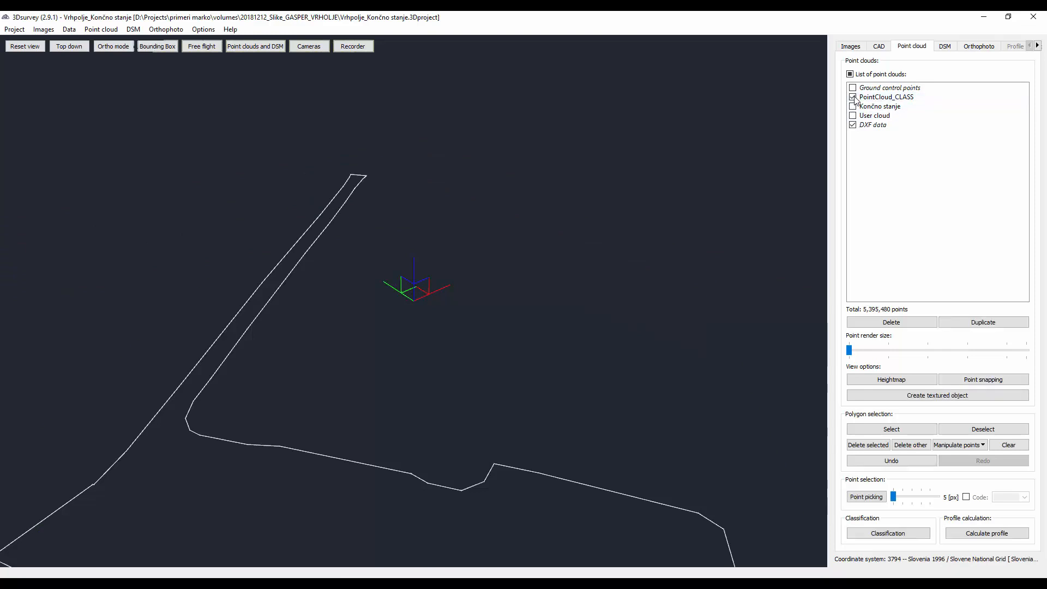
{"action": "left_click", "coordinate": [852, 107]}
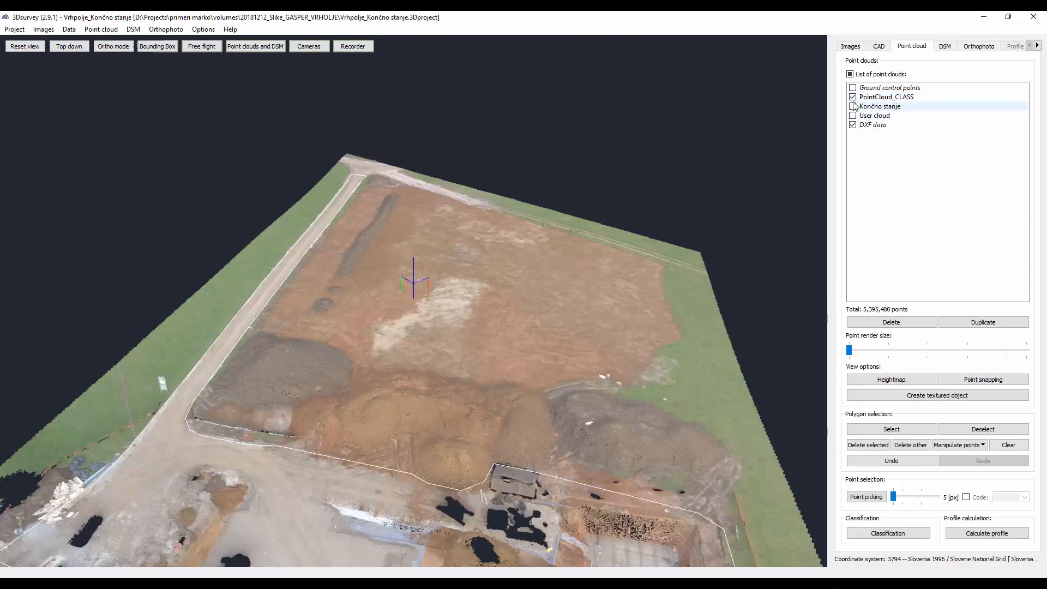
{"action": "left_click", "coordinate": [853, 97]}
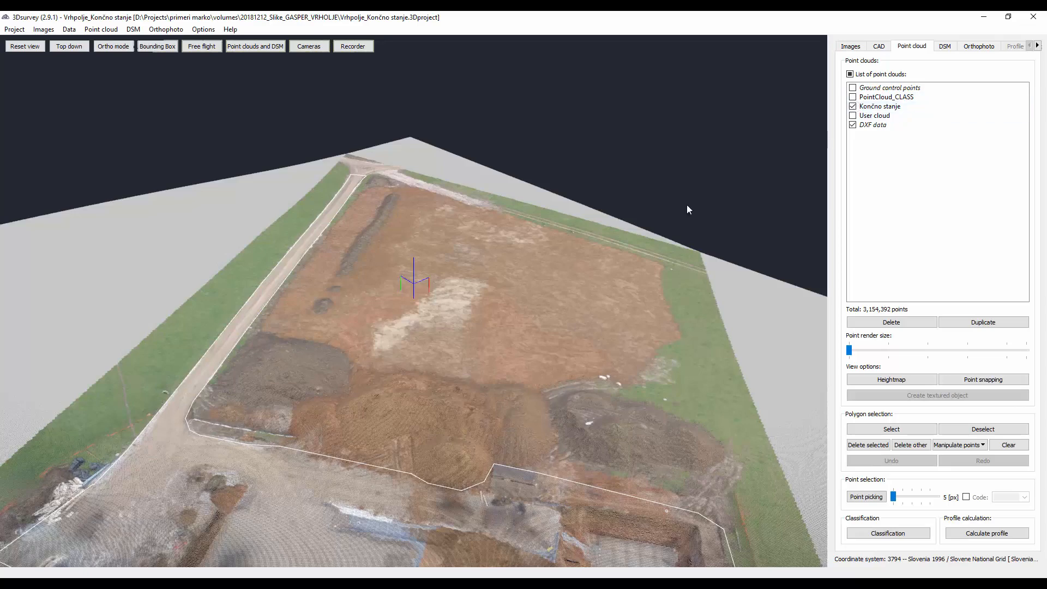
- Display the digital surface model with its grid shown and examine the terrain mesh up close
{"action": "left_click_drag", "start_coordinate": [627, 251], "coordinate": [472, 308]}
{"action": "left_click", "coordinate": [944, 47]}
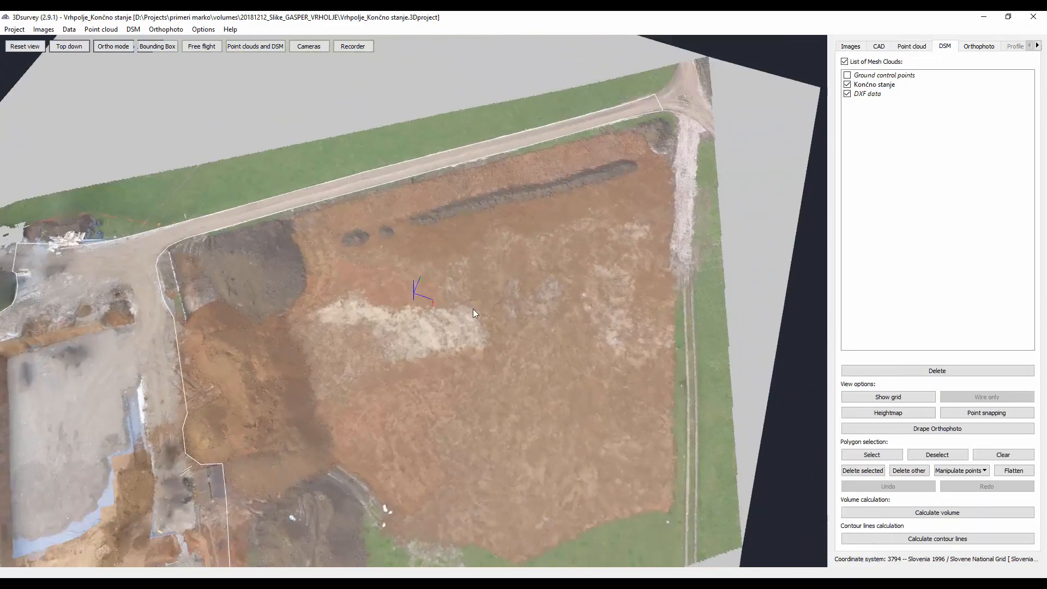
{"action": "scroll", "coordinate": [472, 308], "scroll_direction": "up", "scroll_amount": 4}
{"action": "left_click", "coordinate": [894, 397]}
{"action": "left_click_drag", "start_coordinate": [523, 400], "coordinate": [485, 294]}
{"action": "scroll", "coordinate": [435, 329], "scroll_direction": "up", "scroll_amount": 4}
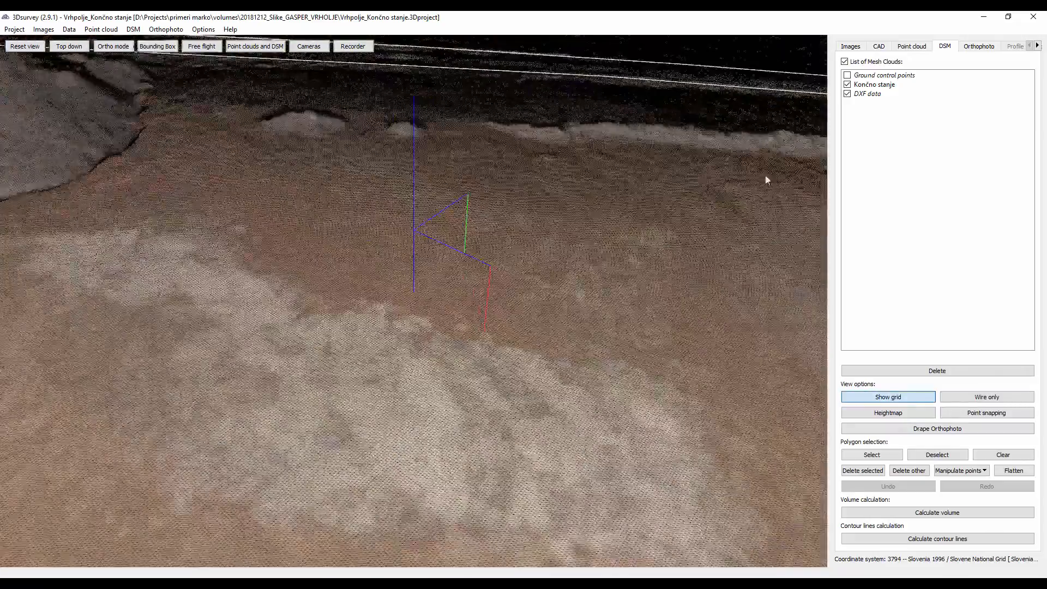
- Display the orthophoto and examine the highlighted construction area, the access road and the surrounding soil heaps
{"action": "left_click", "coordinate": [983, 50]}
{"action": "scroll", "coordinate": [201, 382], "scroll_direction": "up", "scroll_amount": 1}
{"action": "scroll", "coordinate": [201, 382], "scroll_direction": "up", "scroll_amount": 3}
{"action": "left_click_drag", "start_coordinate": [201, 381], "coordinate": [484, 218]}
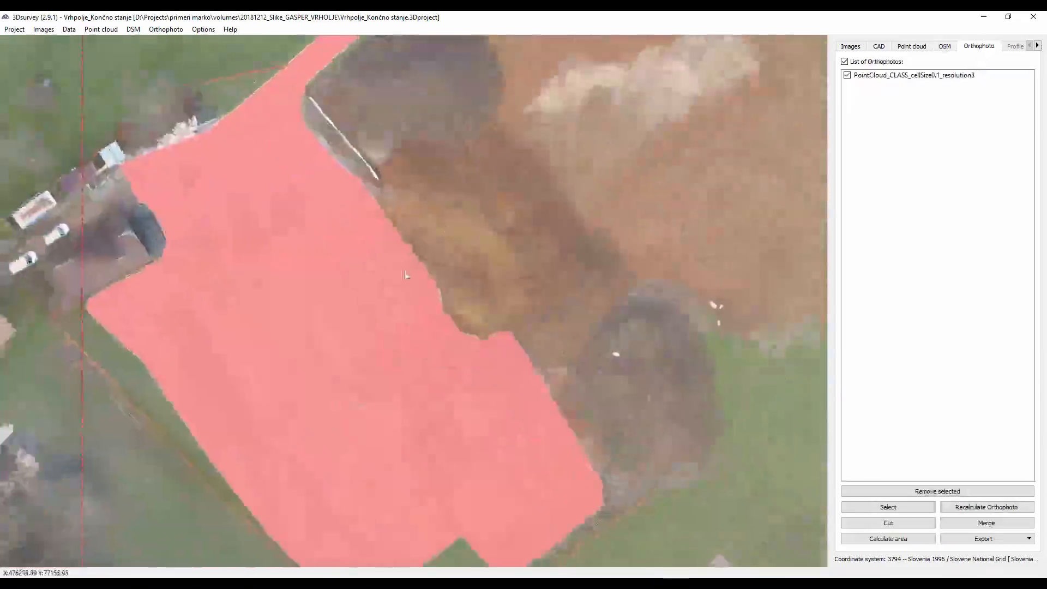
{"action": "scroll", "coordinate": [436, 260], "scroll_direction": "up", "scroll_amount": 2}
{"action": "scroll", "coordinate": [489, 250], "scroll_direction": "down", "scroll_amount": 6}
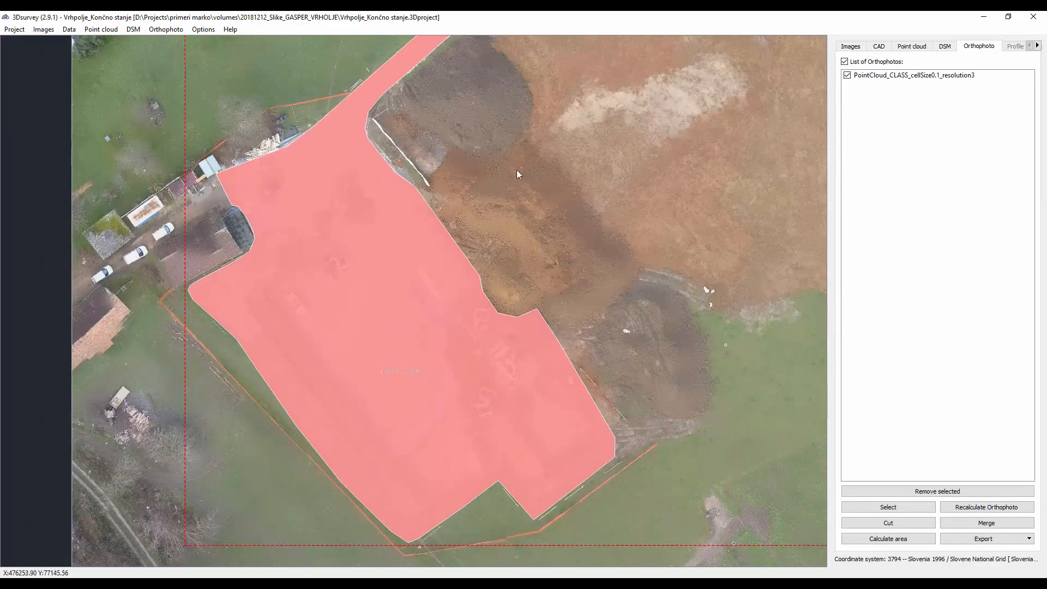
{"action": "left_click_drag", "start_coordinate": [515, 169], "coordinate": [451, 341]}
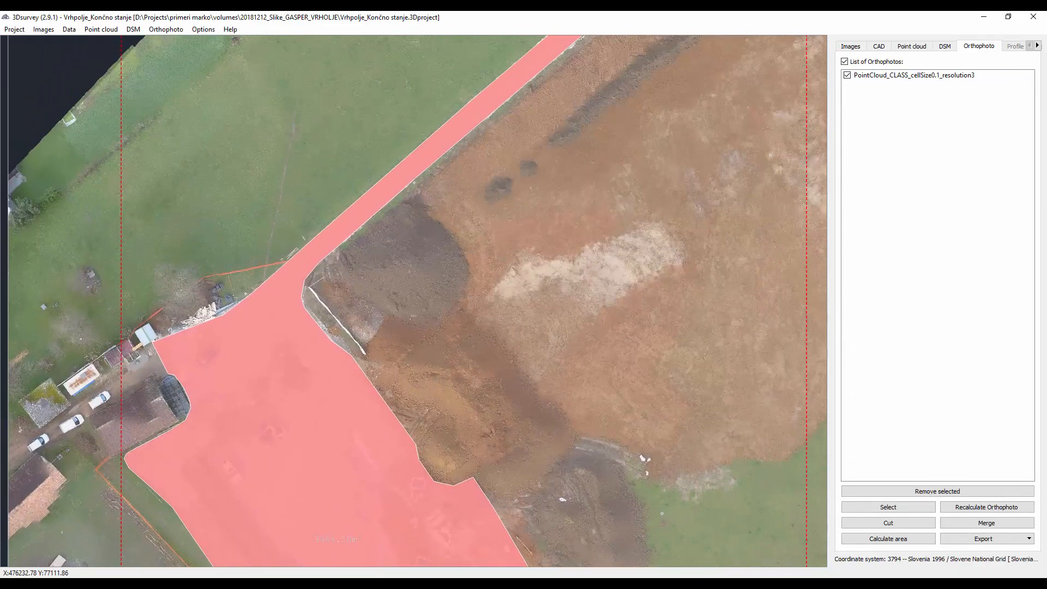
- Switch to the Izračun Volumnov_20190123 project and examine its combined point clouds across the site
{"action": "mouse_move", "coordinate": [342, 551]}
{"action": "left_click", "coordinate": [304, 554]}
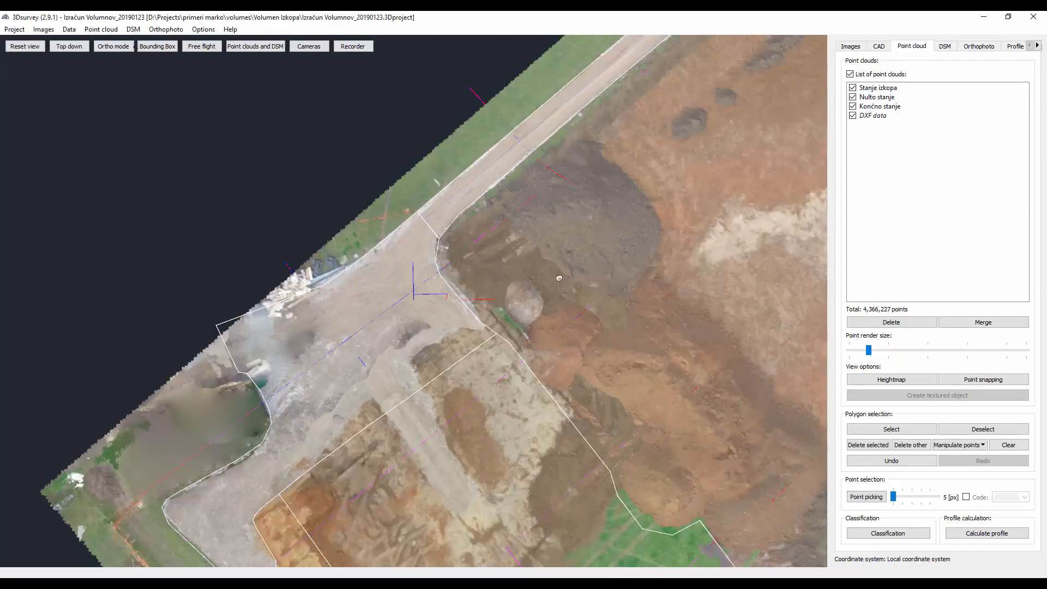
{"action": "left_click_drag", "start_coordinate": [559, 278], "coordinate": [324, 229]}
{"action": "scroll", "coordinate": [333, 234], "scroll_direction": "down", "scroll_amount": 3}
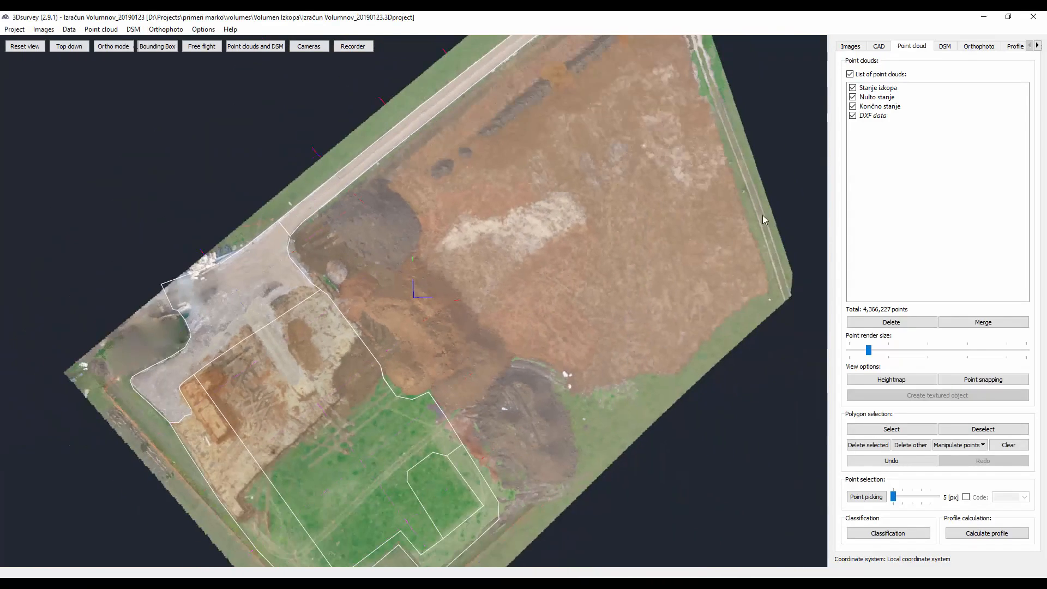
- Hide the Nulto stanje and Končno stanje clouds and examine the Stanje izkopa excavation and soil heaps in 3D
{"action": "left_click", "coordinate": [852, 97]}
{"action": "left_click", "coordinate": [853, 107]}
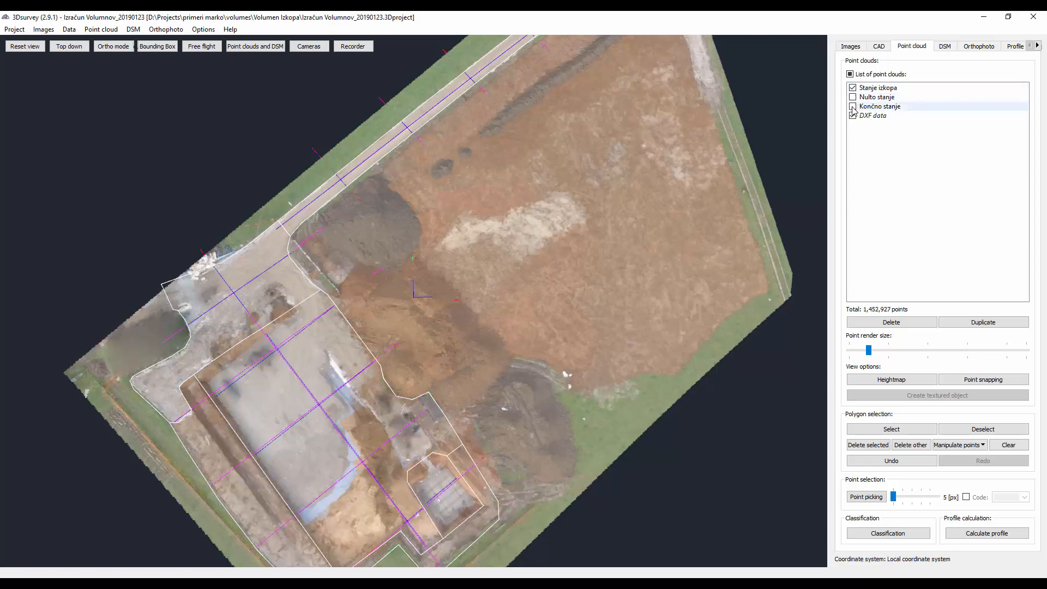
{"action": "left_click_drag", "start_coordinate": [567, 346], "coordinate": [746, 282]}
{"action": "scroll", "coordinate": [354, 286], "scroll_direction": "up", "scroll_amount": 4}
{"action": "left_click_drag", "start_coordinate": [354, 286], "coordinate": [414, 357]}
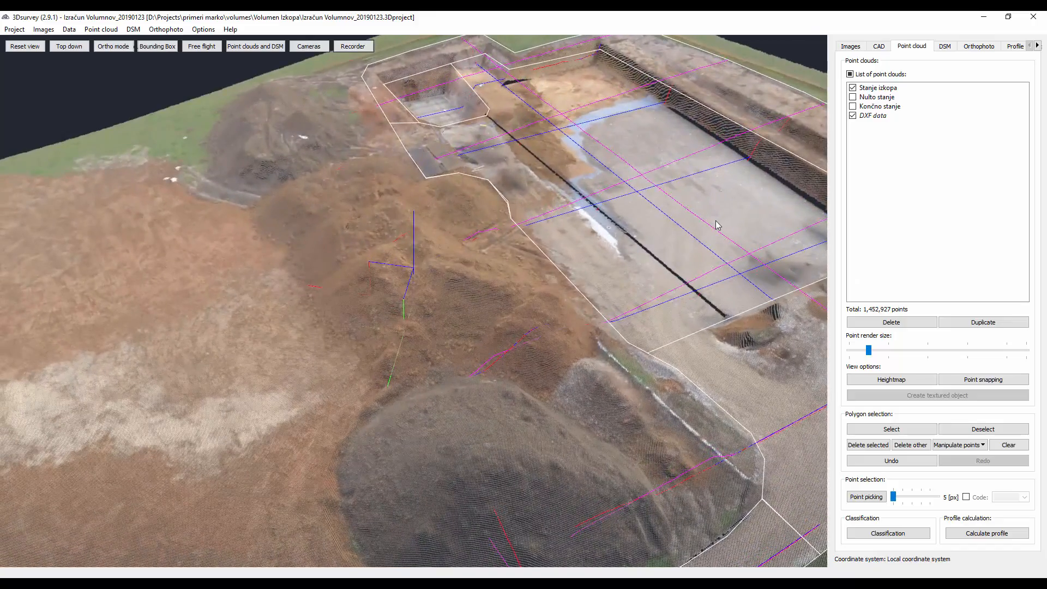
{"action": "left_click_drag", "start_coordinate": [658, 251], "coordinate": [489, 318]}
- Display the Nulto stanje cloud in place of Stanje izkopa and examine the original ground from several angles
{"action": "left_click", "coordinate": [852, 97]}
{"action": "left_click", "coordinate": [852, 88]}
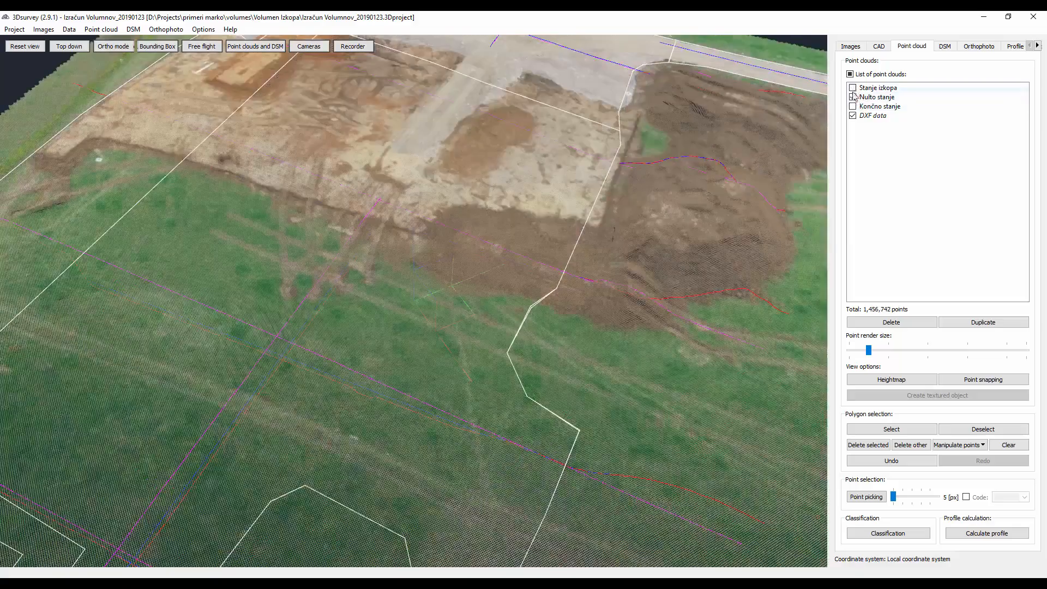
{"action": "left_click_drag", "start_coordinate": [535, 273], "coordinate": [711, 263]}
{"action": "scroll", "coordinate": [479, 247], "scroll_direction": "down", "scroll_amount": 5}
{"action": "right_click_drag", "start_coordinate": [711, 263], "coordinate": [436, 283]}
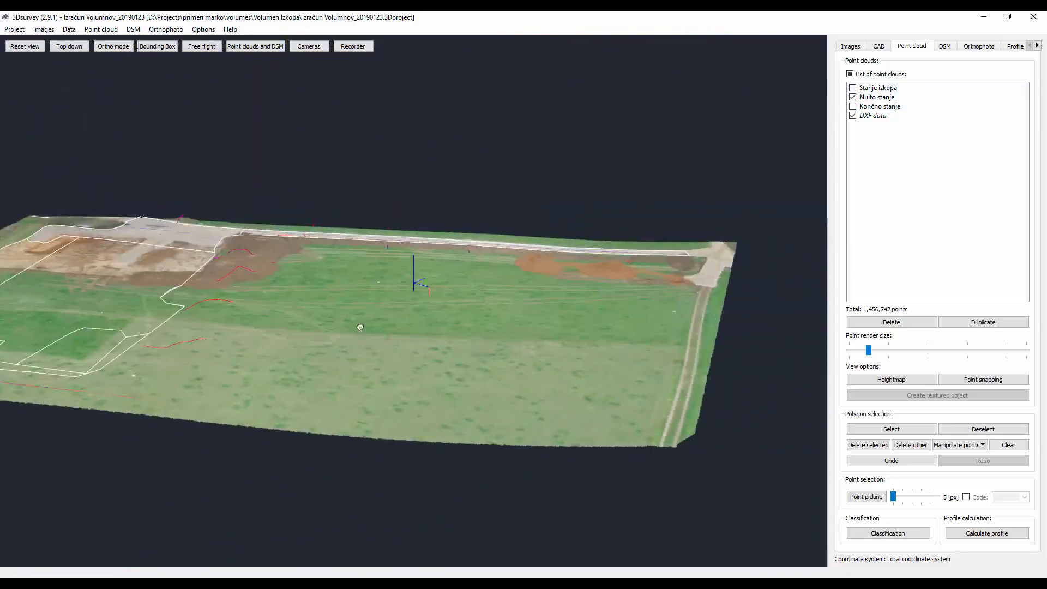
{"action": "left_click_drag", "start_coordinate": [359, 327], "coordinate": [425, 323]}
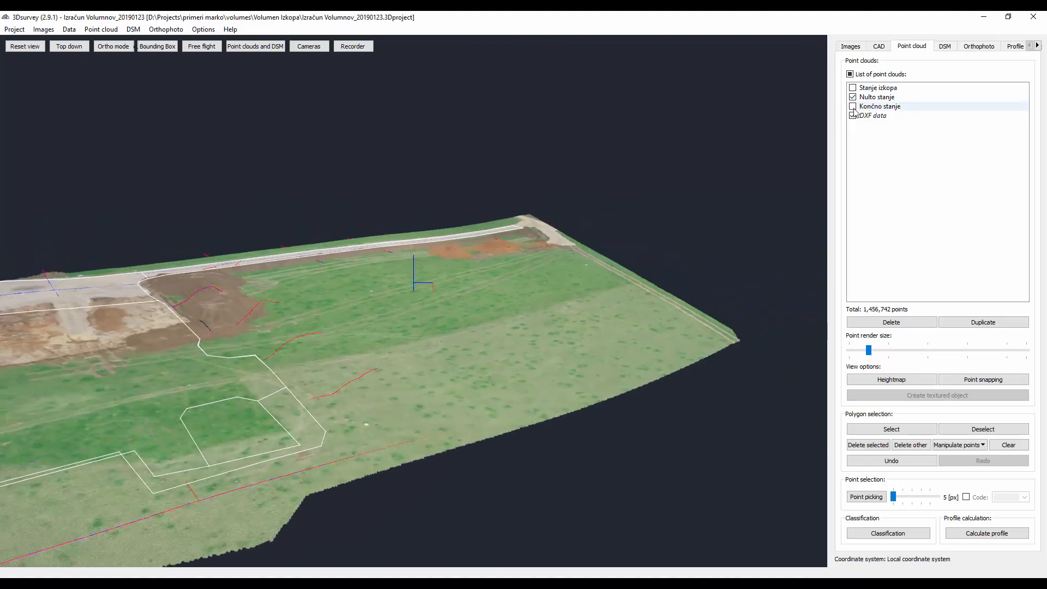
- Display the Končno stanje cloud in place of Nulto stanje and examine the filled pit and soil heaps
{"action": "left_click", "coordinate": [852, 106]}
{"action": "left_click", "coordinate": [852, 97]}
{"action": "left_click_drag", "start_coordinate": [346, 316], "coordinate": [471, 460]}
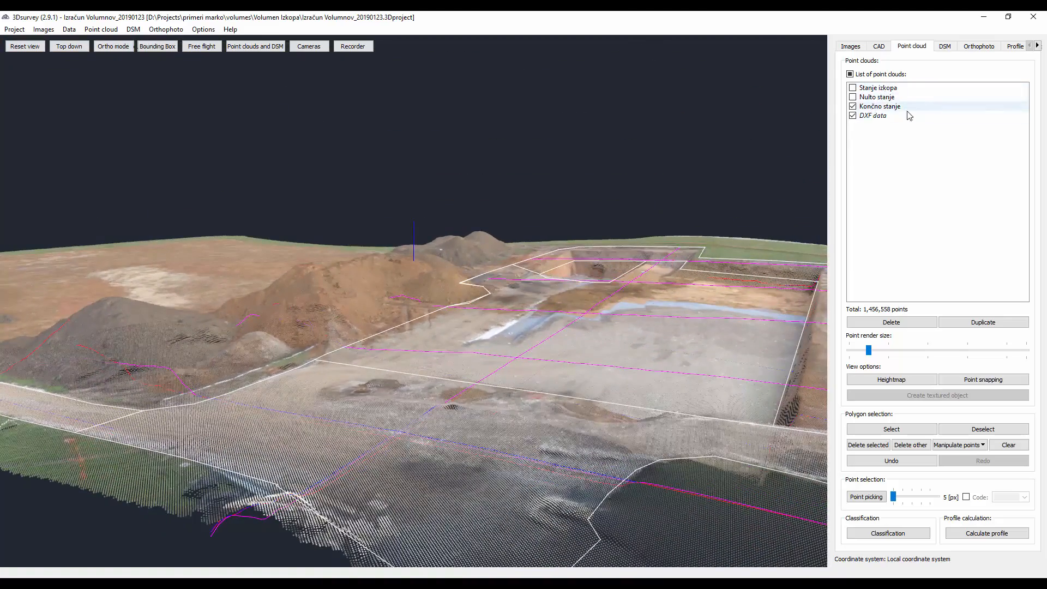
- Display the volume project's surface models and examine the overlaid meshes across the whole site
{"action": "left_click", "coordinate": [945, 47]}
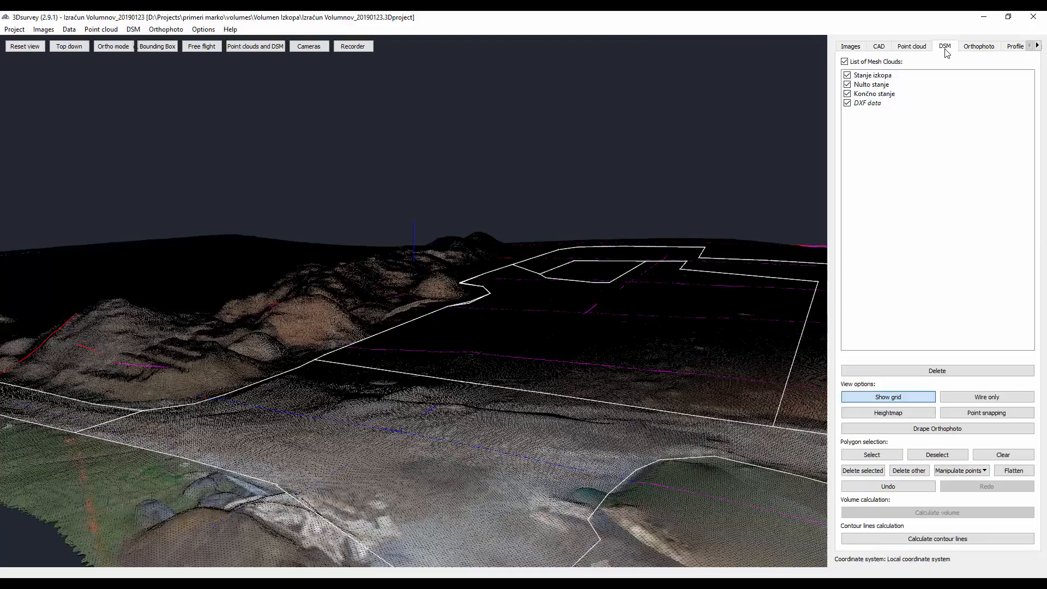
{"action": "left_click_drag", "start_coordinate": [543, 241], "coordinate": [596, 330]}
{"action": "scroll", "coordinate": [599, 275], "scroll_direction": "down", "scroll_amount": 8}
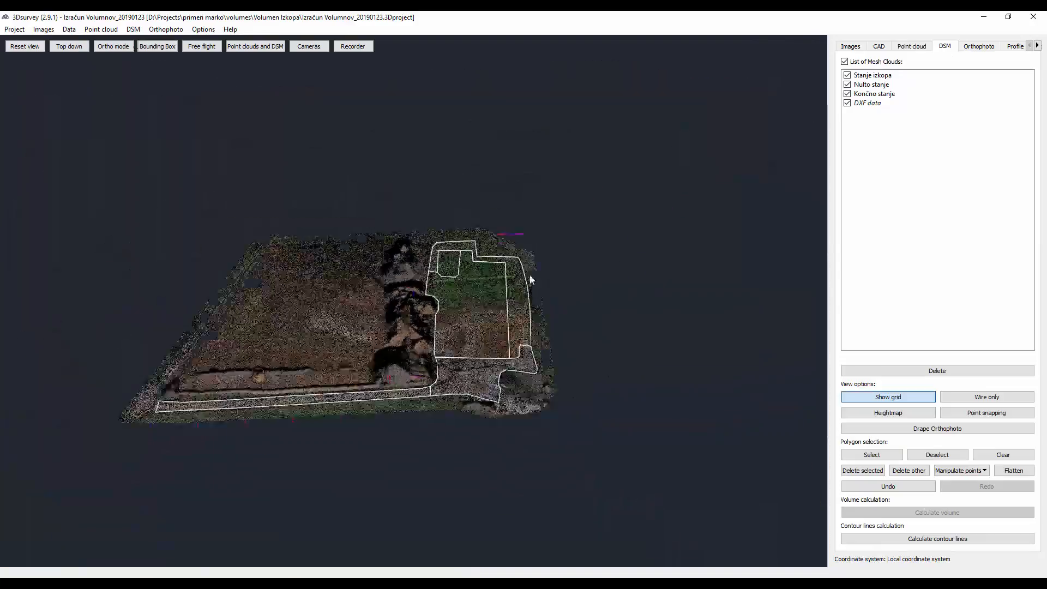
{"action": "left_click_drag", "start_coordinate": [530, 277], "coordinate": [548, 331]}
- Display the volume project's orthophoto and examine the labelled NASIP calculation areas over the pit and courtyard
{"action": "left_click", "coordinate": [969, 48]}
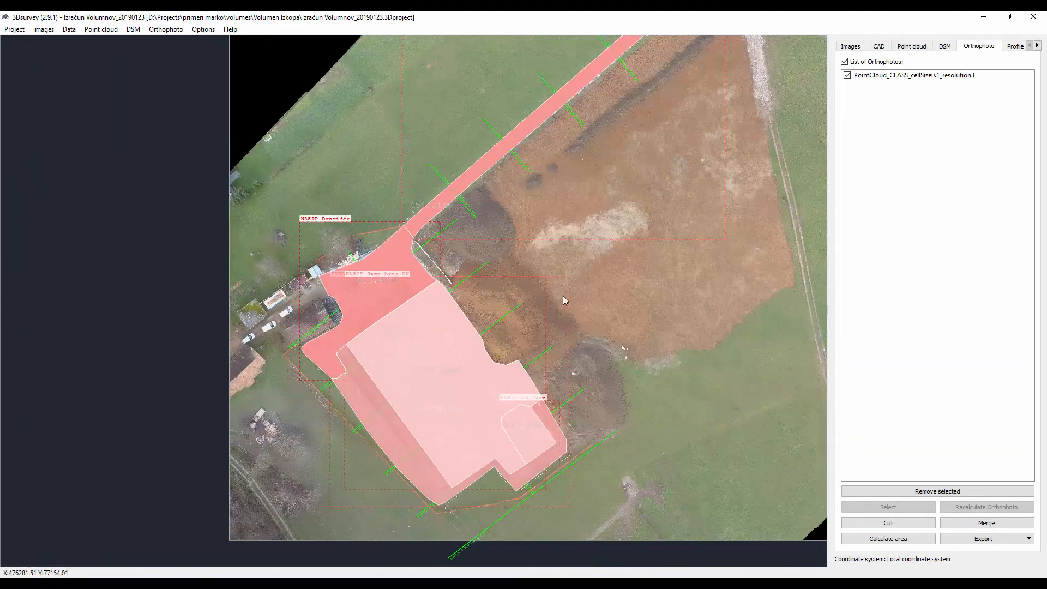
{"action": "scroll", "coordinate": [441, 417], "scroll_direction": "up", "scroll_amount": 2}
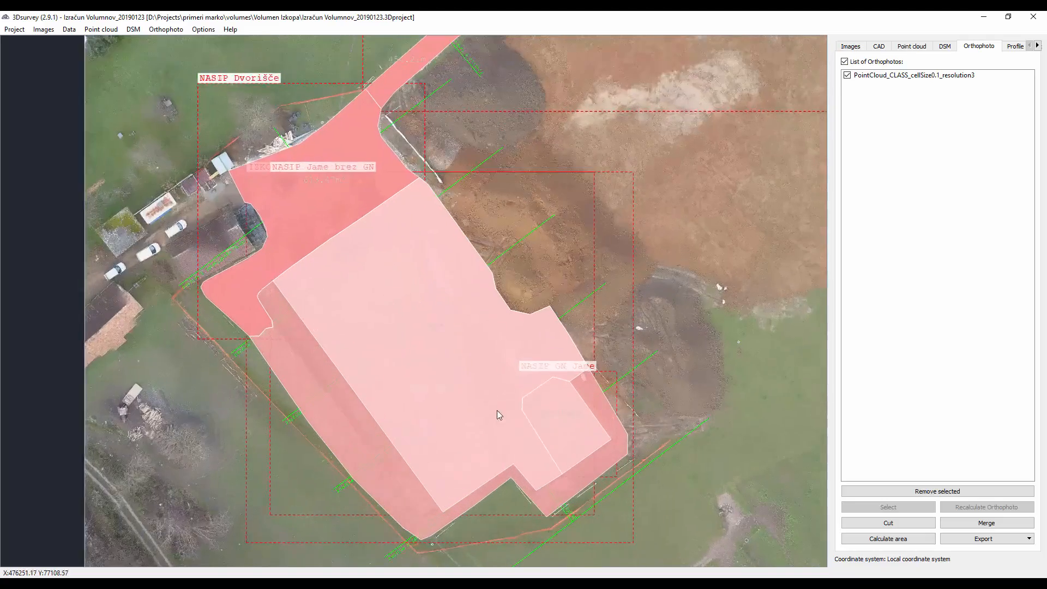
{"action": "scroll", "coordinate": [465, 361], "scroll_direction": "up", "scroll_amount": 1}
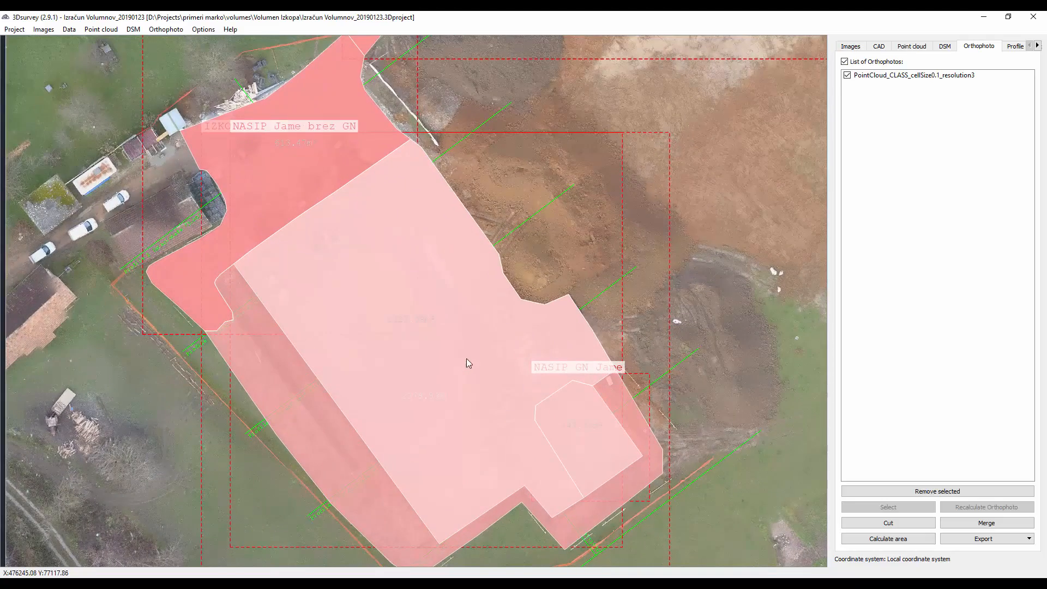
{"action": "scroll", "coordinate": [473, 354], "scroll_direction": "up", "scroll_amount": 2}
{"action": "scroll", "coordinate": [598, 167], "scroll_direction": "up", "scroll_amount": 1}
- Examine the highlighted access road and its profile lines up to the junction and back to the courtyard area
{"action": "left_click_drag", "start_coordinate": [599, 167], "coordinate": [465, 442]}
{"action": "left_click_drag", "start_coordinate": [602, 203], "coordinate": [324, 464]}
{"action": "mouse_move", "coordinate": [529, 445]}
{"action": "left_mouse_down"}
{"action": "mouse_move", "coordinate": [433, 434]}
{"action": "mouse_move", "coordinate": [436, 426]}
{"action": "left_mouse_up"}
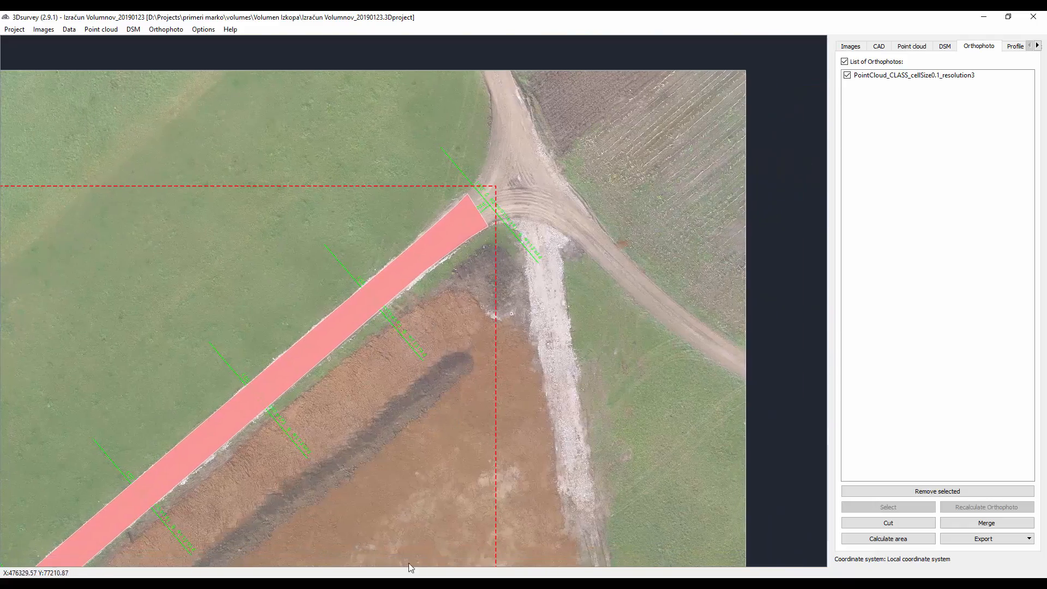
{"action": "right_click", "coordinate": [388, 584]}
{"action": "left_click", "coordinate": [369, 489]}
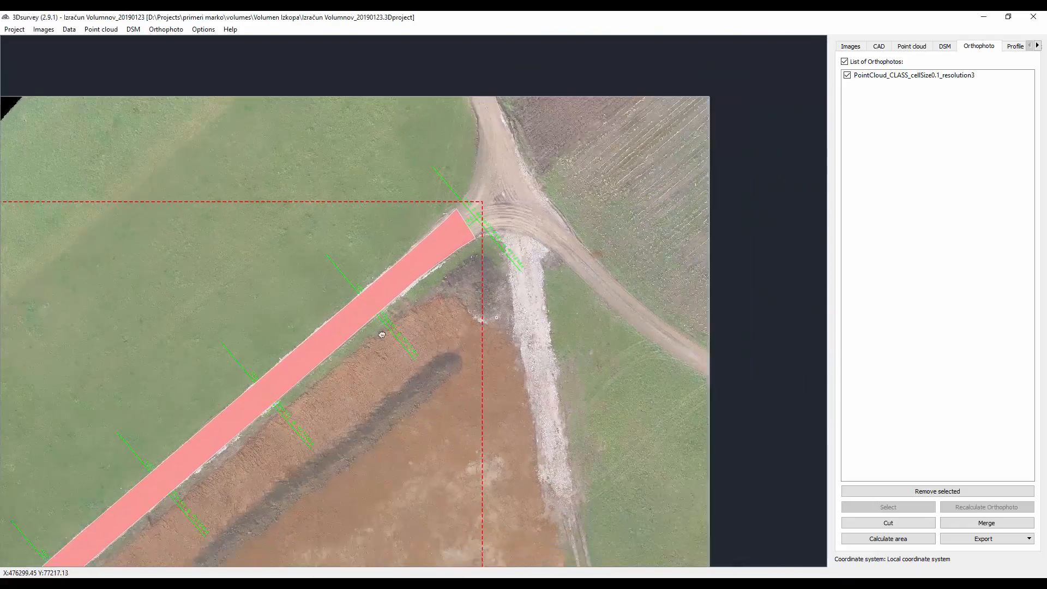
{"action": "mouse_move", "coordinate": [366, 434]}
{"action": "left_mouse_down"}
{"action": "mouse_move", "coordinate": [582, 142]}
{"action": "mouse_move", "coordinate": [565, 139]}
{"action": "left_mouse_up"}
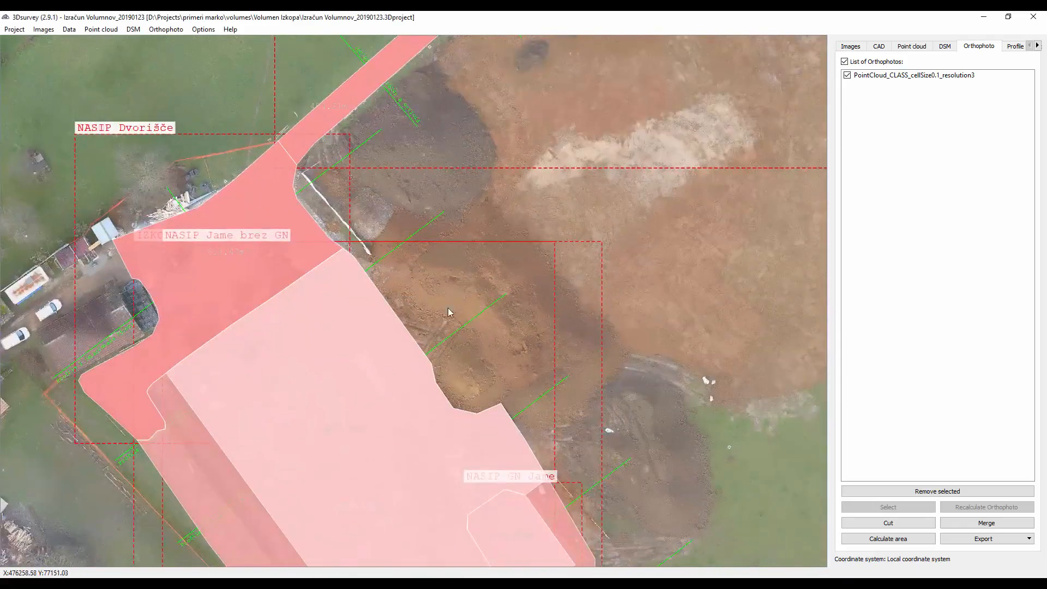
- Display the project's profiles and compare them with the profile lines drawn across the excavation areas on the orthophoto
{"action": "mouse_move", "coordinate": [451, 307]}
{"action": "left_mouse_down"}
{"action": "mouse_move", "coordinate": [542, 140]}
{"action": "mouse_move", "coordinate": [540, 226]}
{"action": "left_mouse_up"}
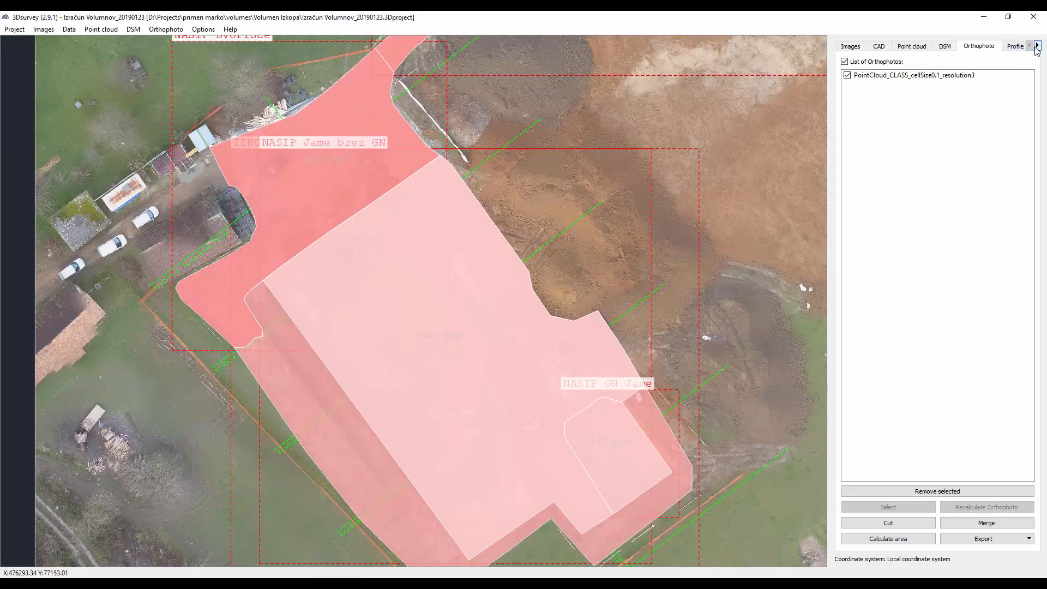
{"action": "left_click", "coordinate": [1015, 47]}
{"action": "scroll", "coordinate": [366, 359], "scroll_direction": "up", "scroll_amount": 4}
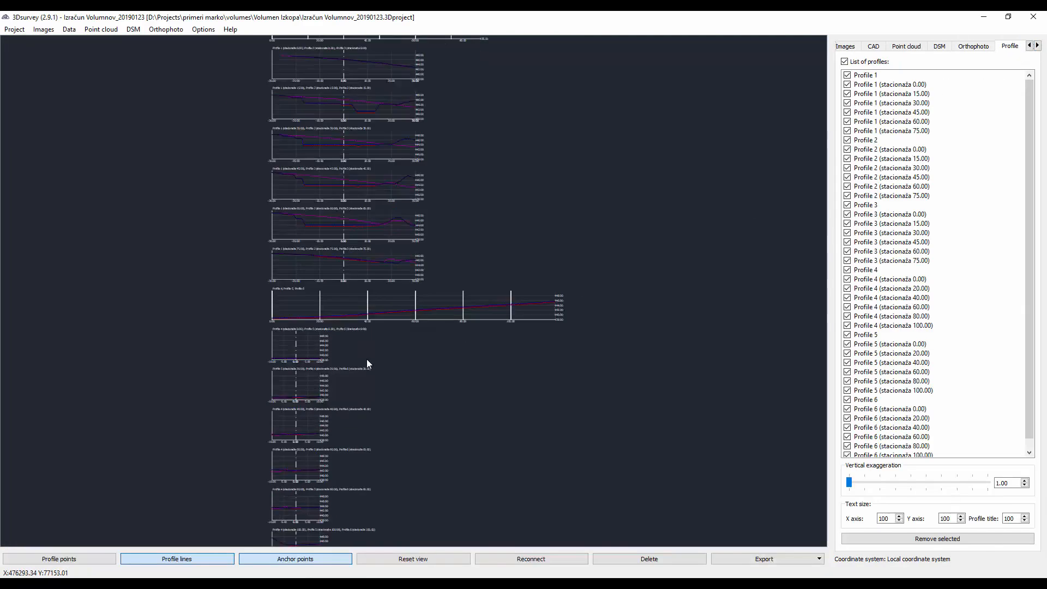
{"action": "left_click", "coordinate": [972, 46]}
{"action": "scroll", "coordinate": [136, 240], "scroll_direction": "up", "scroll_amount": 3}
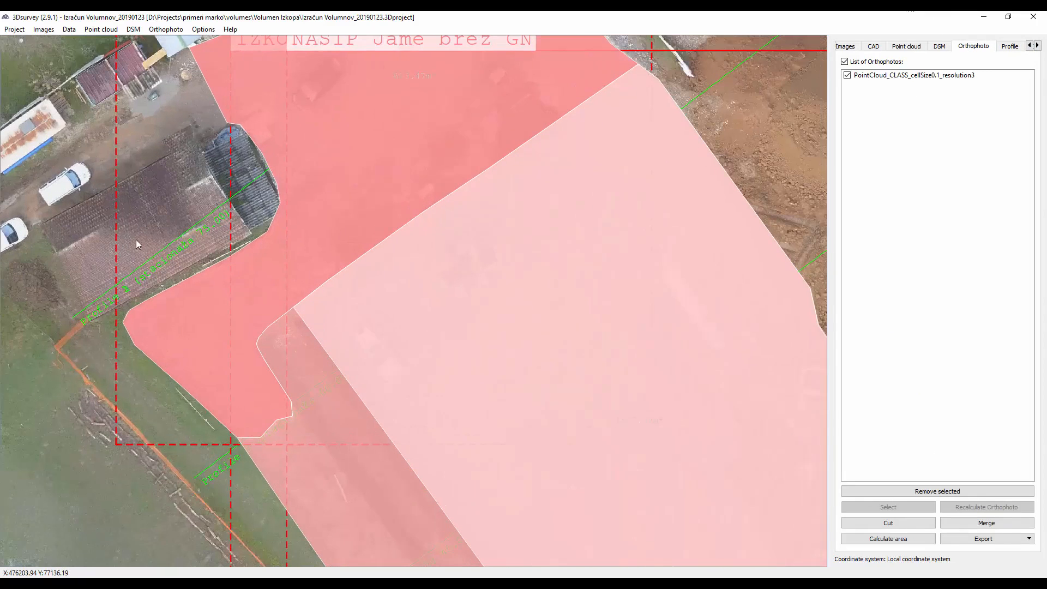
{"action": "left_click", "coordinate": [1004, 45]}
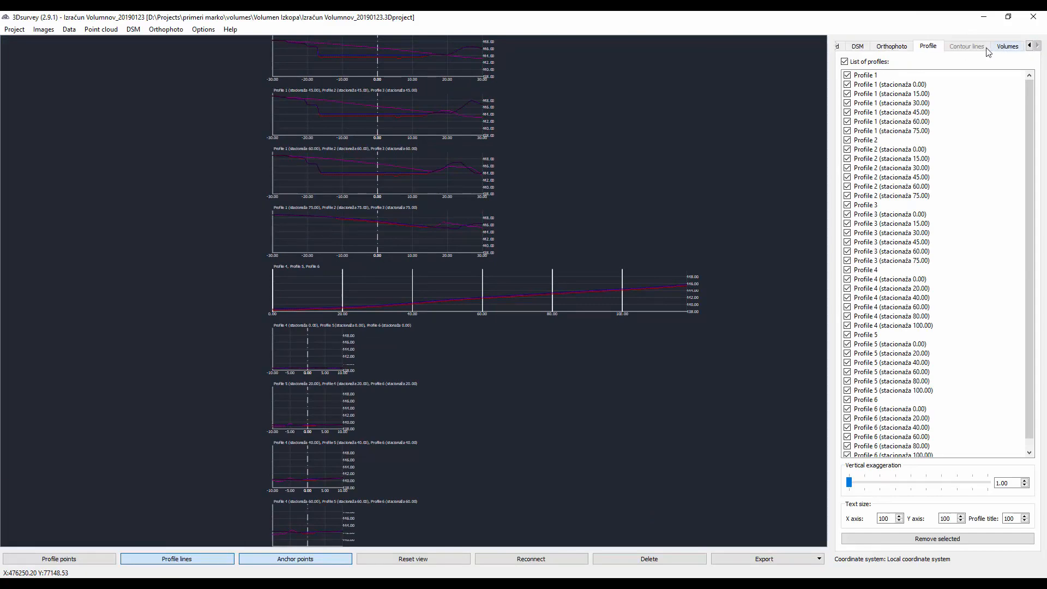
- Display all calculated volumes and examine the labelled IZKOP and NASIP bodies over the pit and courtyard
{"action": "left_click", "coordinate": [1006, 47]}
{"action": "scroll", "coordinate": [480, 335], "scroll_direction": "up", "scroll_amount": 5}
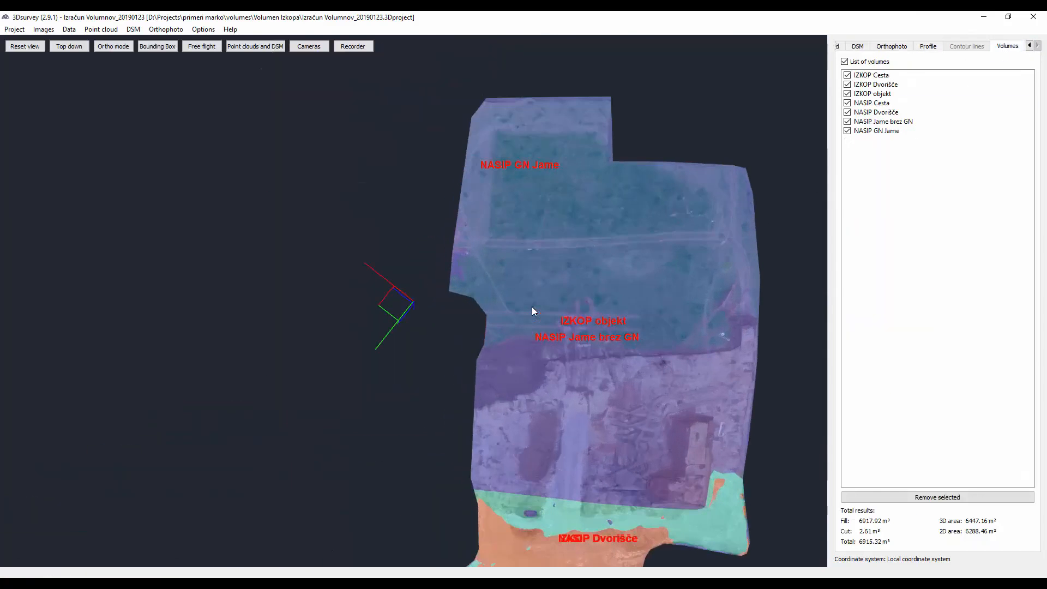
{"action": "middle_click_drag", "start_coordinate": [513, 293], "coordinate": [402, 311]}
{"action": "scroll", "coordinate": [402, 318], "scroll_direction": "up", "scroll_amount": 5}
{"action": "left_click_drag", "start_coordinate": [404, 348], "coordinate": [525, 216]}
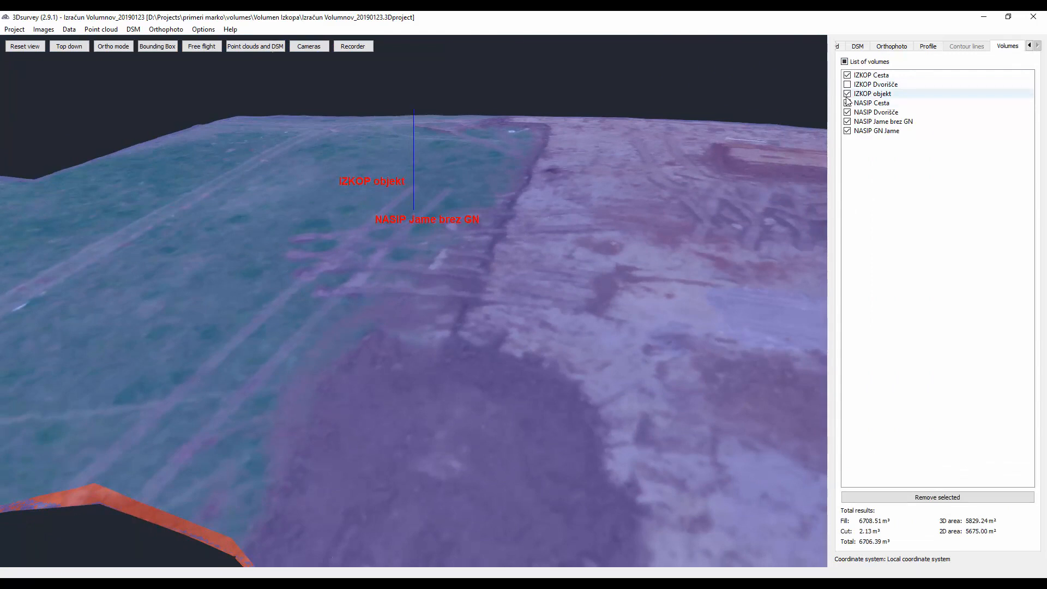
- Isolate the IZKOP Cesta volume and examine the space between its upper and lower road surfaces
{"action": "left_click", "coordinate": [846, 94]}
{"action": "left_click", "coordinate": [848, 112]}
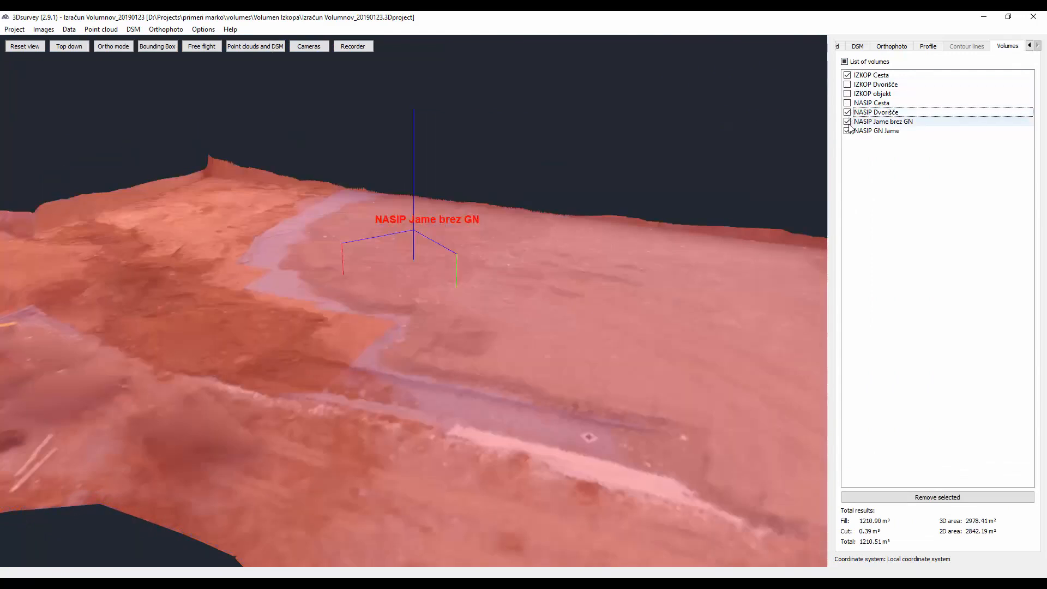
{"action": "left_click", "coordinate": [847, 131]}
{"action": "left_click", "coordinate": [847, 121]}
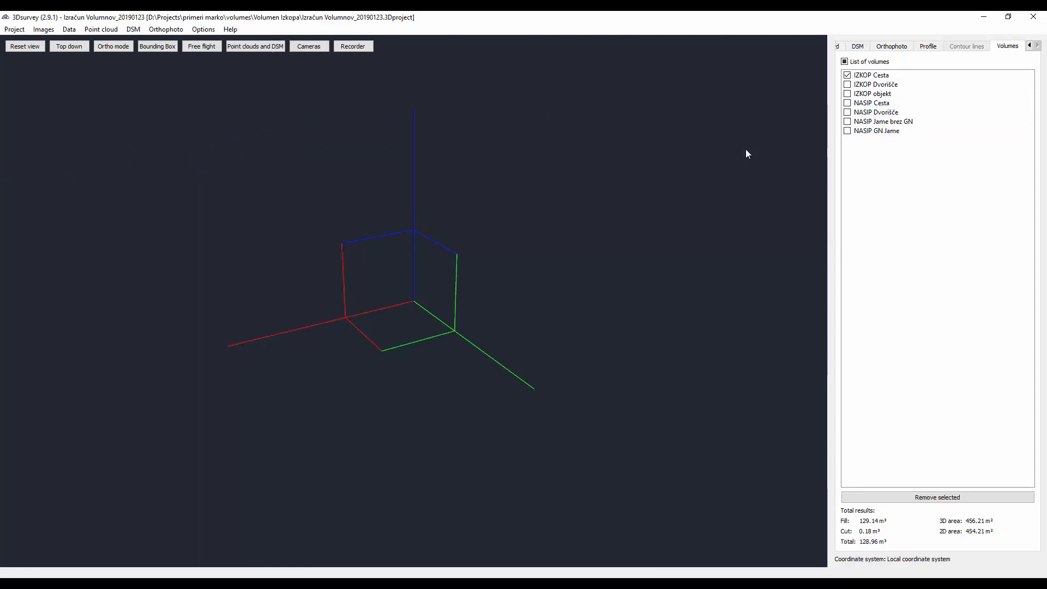
{"action": "scroll", "coordinate": [745, 155], "scroll_direction": "down", "scroll_amount": 8}
{"action": "left_click_drag", "start_coordinate": [488, 365], "coordinate": [389, 315]}
{"action": "scroll", "coordinate": [445, 304], "scroll_direction": "up", "scroll_amount": 7}
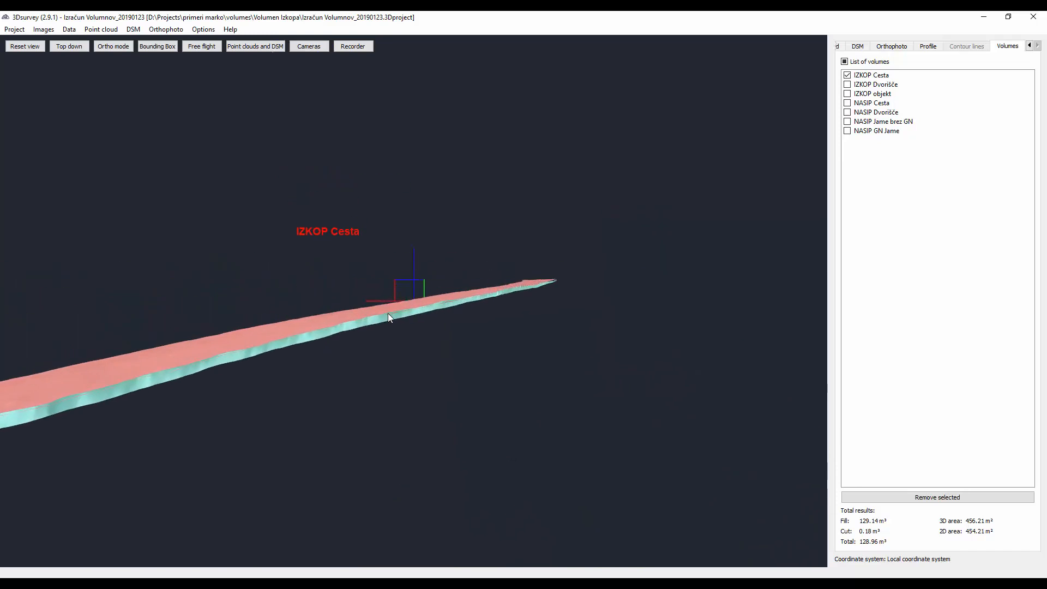
{"action": "scroll", "coordinate": [387, 312], "scroll_direction": "up", "scroll_amount": 4}
{"action": "scroll", "coordinate": [408, 326], "scroll_direction": "down", "scroll_amount": 1}
{"action": "left_click_drag", "start_coordinate": [463, 326], "coordinate": [441, 324]}
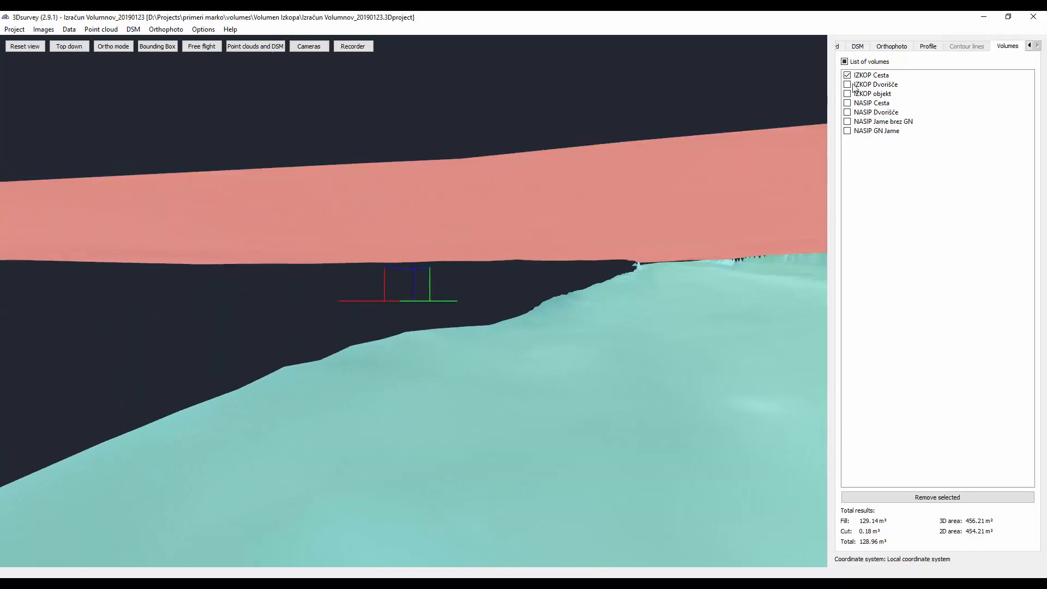
- Display the IZKOP Dvorišče volume in place of IZKOP Cesta and examine the courtyard excavation
{"action": "left_click", "coordinate": [849, 75]}
{"action": "left_click", "coordinate": [848, 85]}
{"action": "left_click_drag", "start_coordinate": [641, 212], "coordinate": [503, 336]}
{"action": "scroll", "coordinate": [503, 342], "scroll_direction": "up", "scroll_amount": 3}
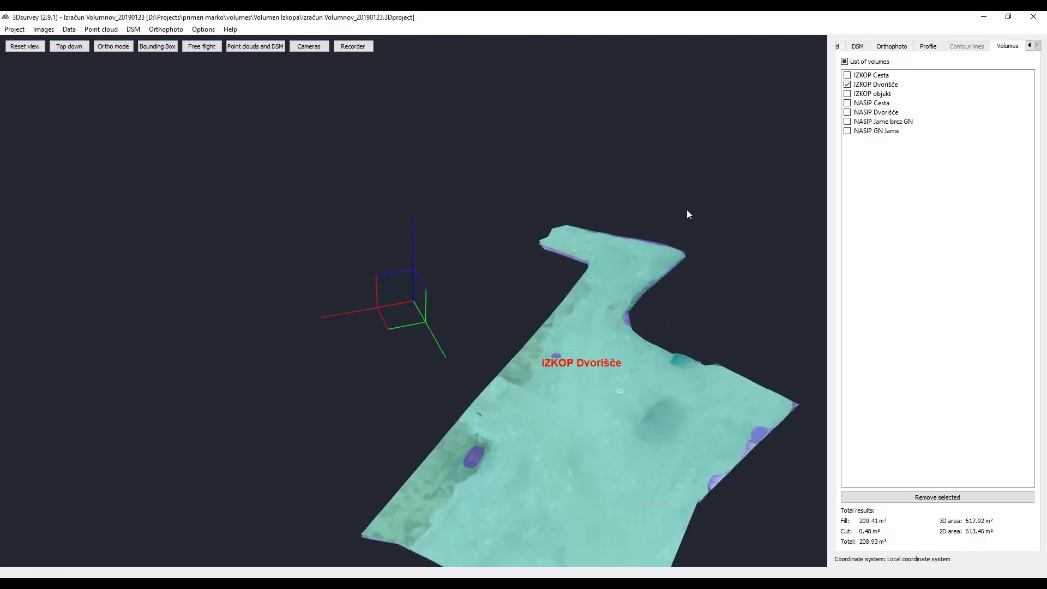
- Display the IZKOP objekt volume in place of IZKOP Dvorišče and examine the building pit from inside
{"action": "left_click", "coordinate": [847, 94]}
{"action": "left_click", "coordinate": [846, 84]}
{"action": "left_click_drag", "start_coordinate": [374, 386], "coordinate": [518, 321]}
{"action": "scroll", "coordinate": [471, 325], "scroll_direction": "up", "scroll_amount": 8}
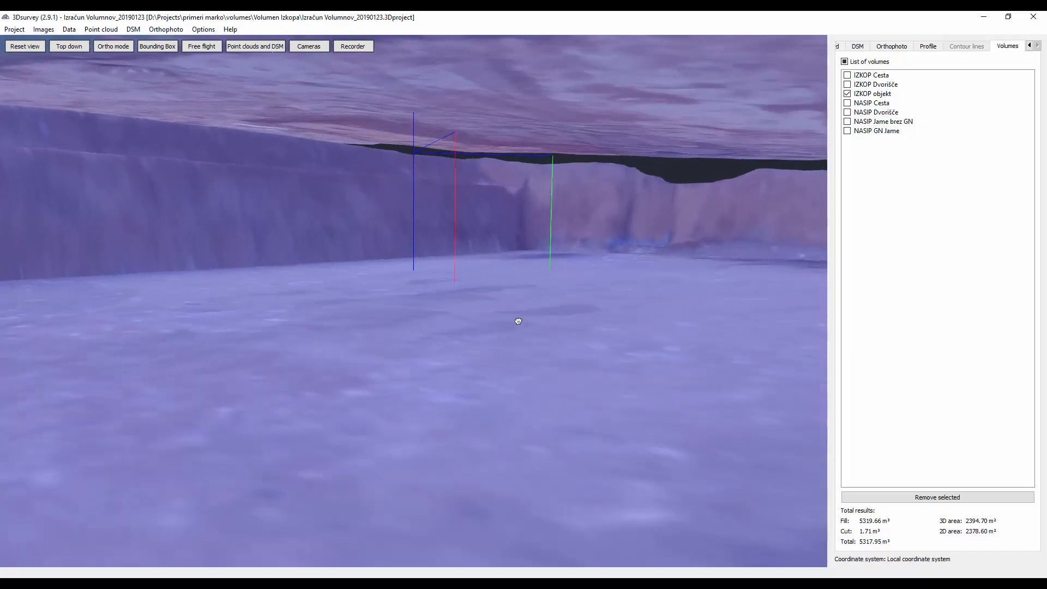
- Examine the NASIP Cesta road fill in place of IZKOP objekt, and the NASIP Dvorišče courtyard fill on its own
{"action": "left_click", "coordinate": [847, 94]}
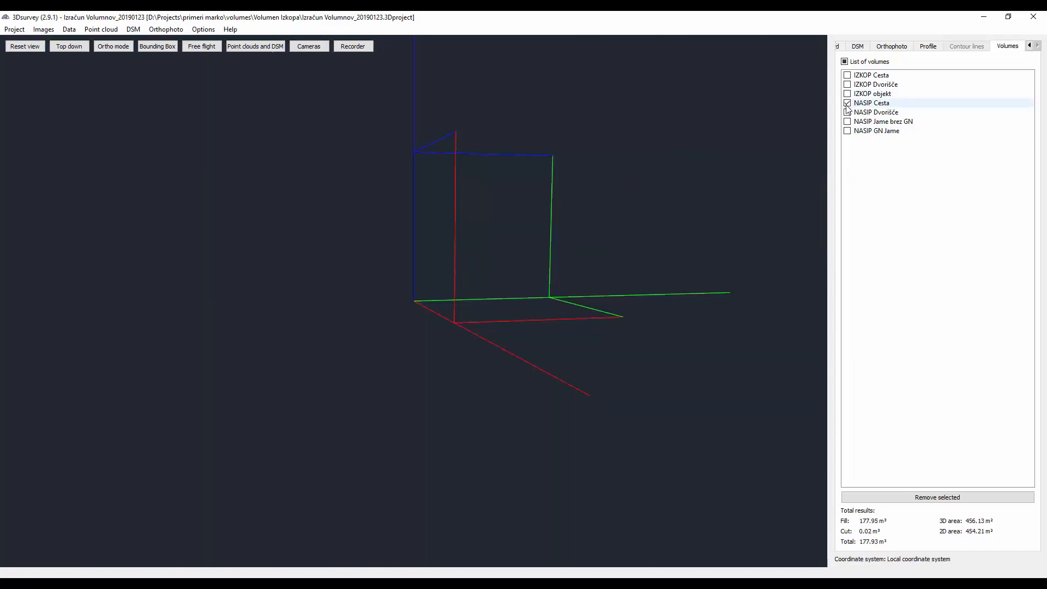
{"action": "left_click_drag", "start_coordinate": [587, 192], "coordinate": [425, 252]}
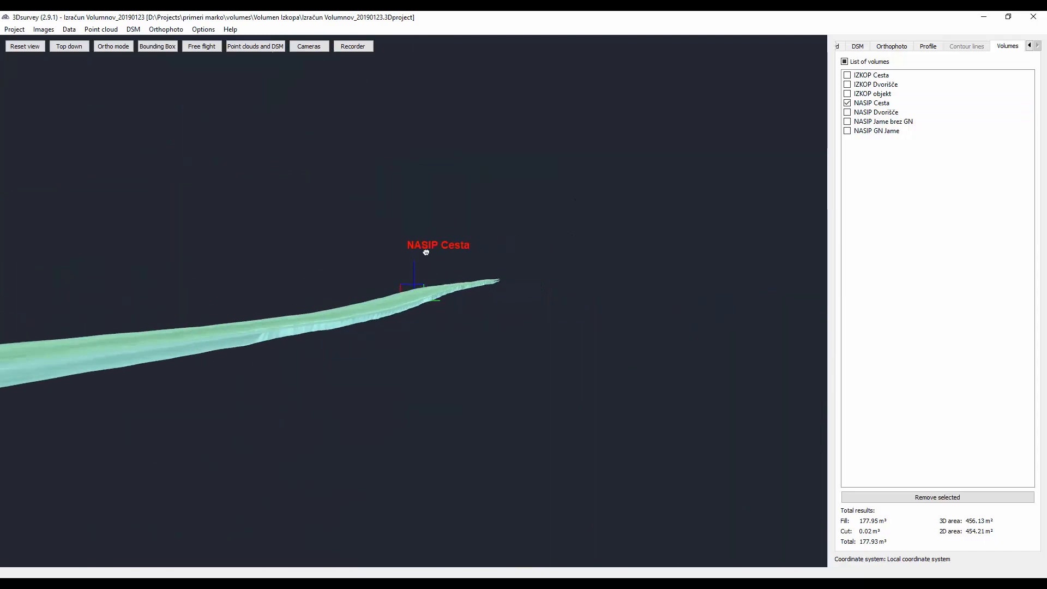
{"action": "left_click", "coordinate": [847, 103]}
{"action": "left_click_drag", "start_coordinate": [478, 248], "coordinate": [579, 249]}
{"action": "scroll", "coordinate": [487, 335], "scroll_direction": "up", "scroll_amount": 4}
{"action": "left_click_drag", "start_coordinate": [700, 177], "coordinate": [427, 304]}
{"action": "scroll", "coordinate": [379, 309], "scroll_direction": "up", "scroll_amount": 6}
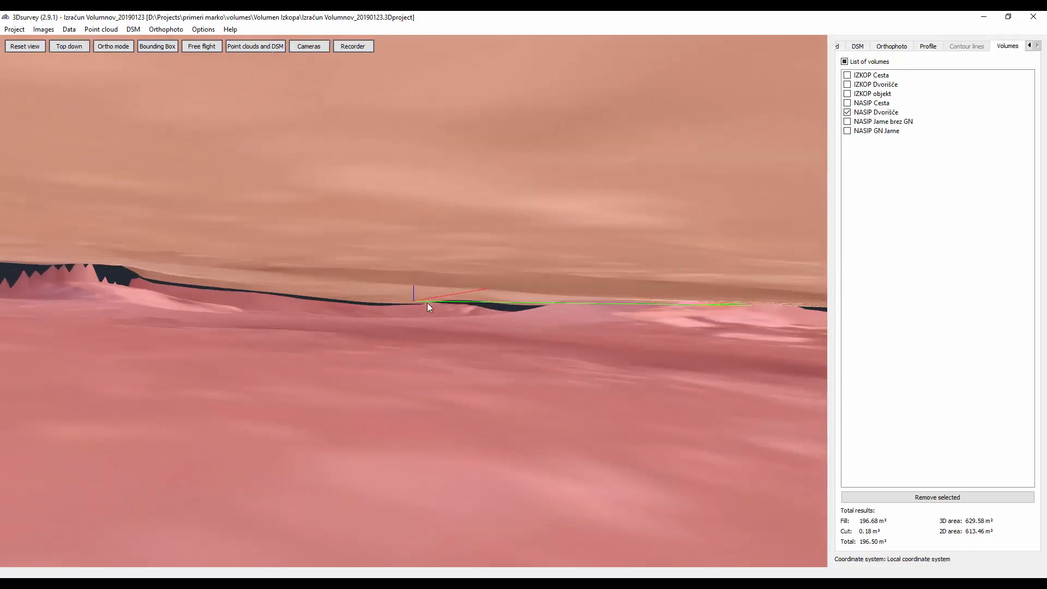
- Display the NASIP Jame brez GN volume in place of NASIP Dvorišče and examine the pit fill between its surfaces
{"action": "left_click", "coordinate": [847, 114]}
{"action": "scroll", "coordinate": [506, 237], "scroll_direction": "down", "scroll_amount": 8}
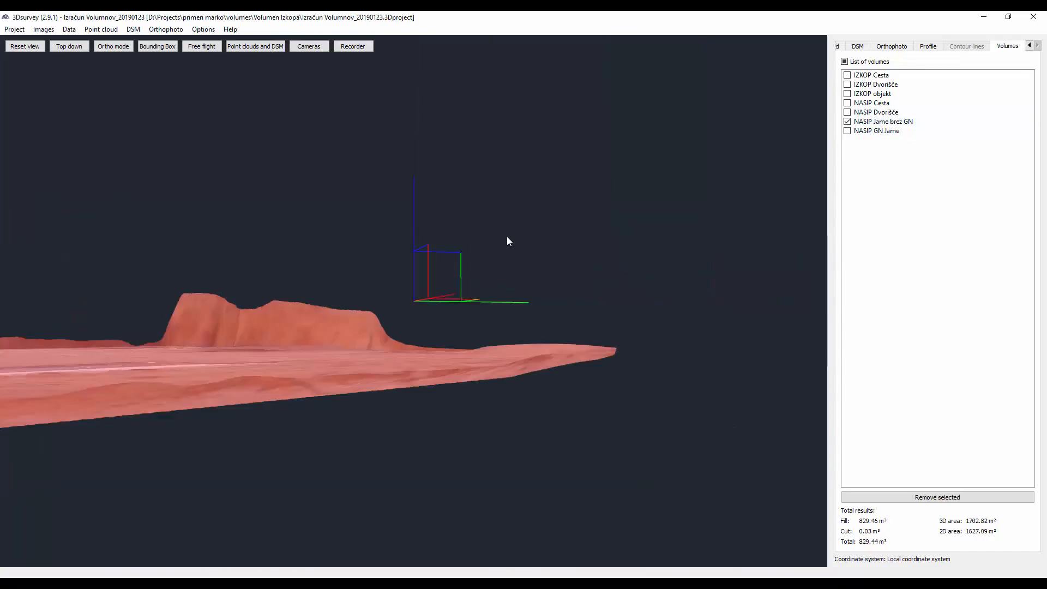
{"action": "left_click_drag", "start_coordinate": [375, 302], "coordinate": [542, 294]}
{"action": "scroll", "coordinate": [390, 344], "scroll_direction": "down", "scroll_amount": 5}
{"action": "right_click_drag", "start_coordinate": [541, 295], "coordinate": [483, 278]}
{"action": "scroll", "coordinate": [437, 359], "scroll_direction": "up", "scroll_amount": 5}
{"action": "left_click_drag", "start_coordinate": [430, 278], "coordinate": [457, 315]}
{"action": "scroll", "coordinate": [428, 324], "scroll_direction": "up", "scroll_amount": 5}
{"action": "scroll", "coordinate": [443, 342], "scroll_direction": "up", "scroll_amount": 10}
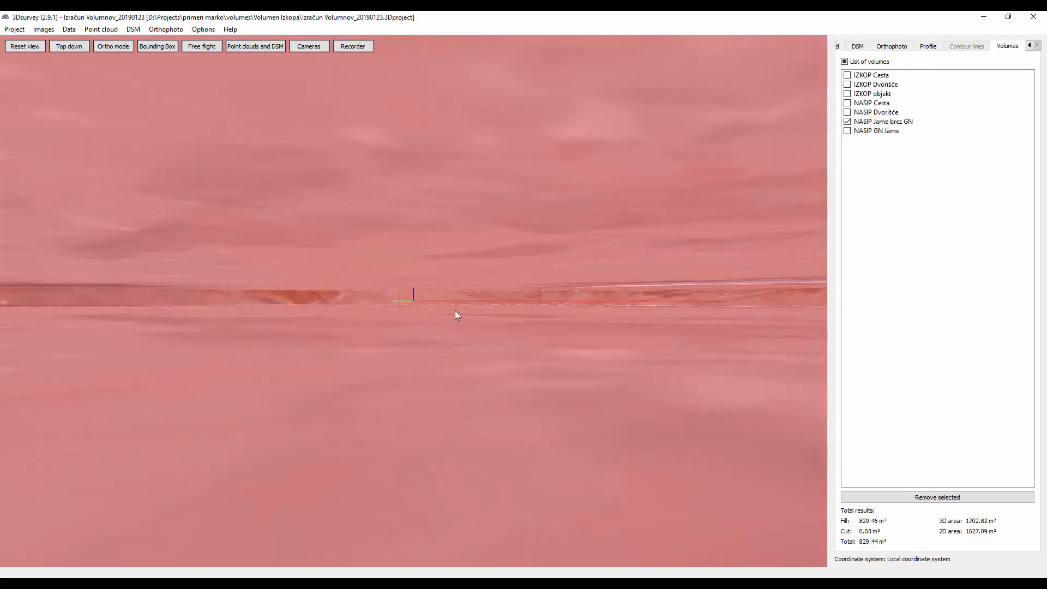
- Display the NASIP GN Jame volume in place of NASIP Jame brez GN and examine its whole shape
{"action": "left_click", "coordinate": [847, 123]}
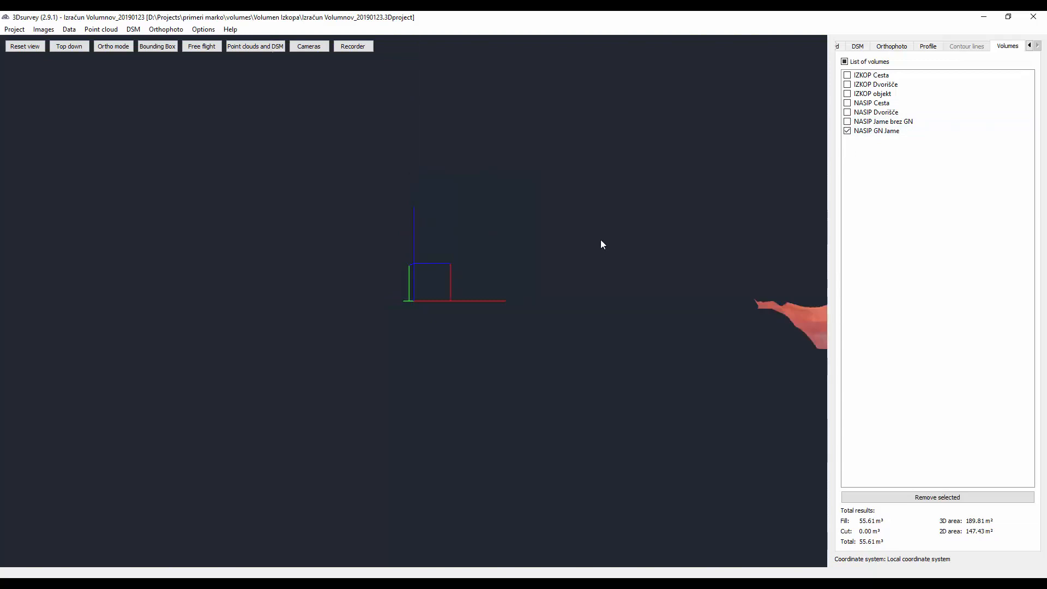
{"action": "left_click_drag", "start_coordinate": [602, 244], "coordinate": [524, 256]}
{"action": "scroll", "coordinate": [452, 319], "scroll_direction": "up", "scroll_amount": 10}
{"action": "scroll", "coordinate": [432, 269], "scroll_direction": "down", "scroll_amount": 10}
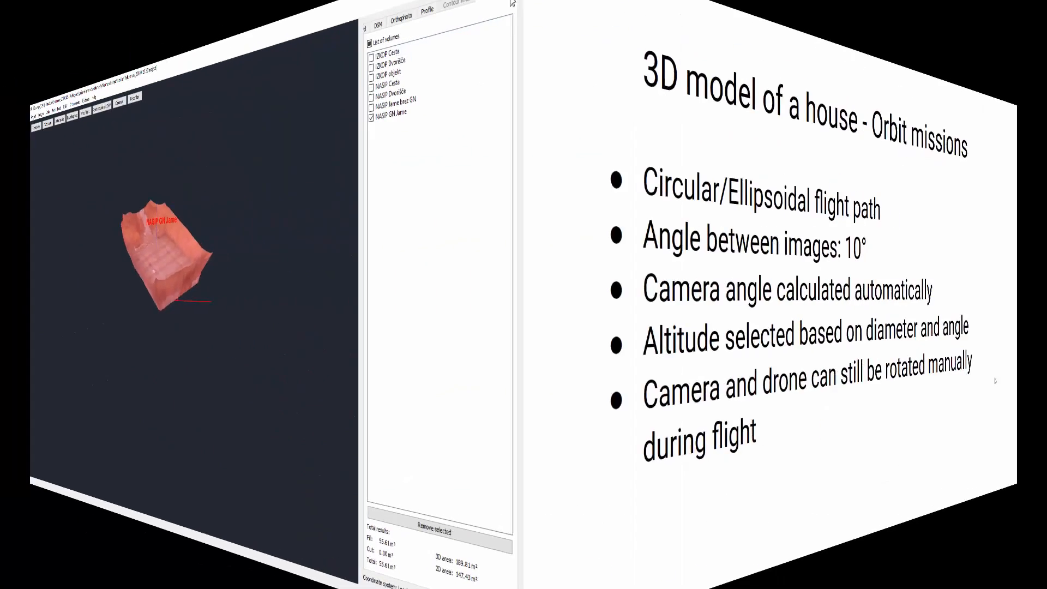
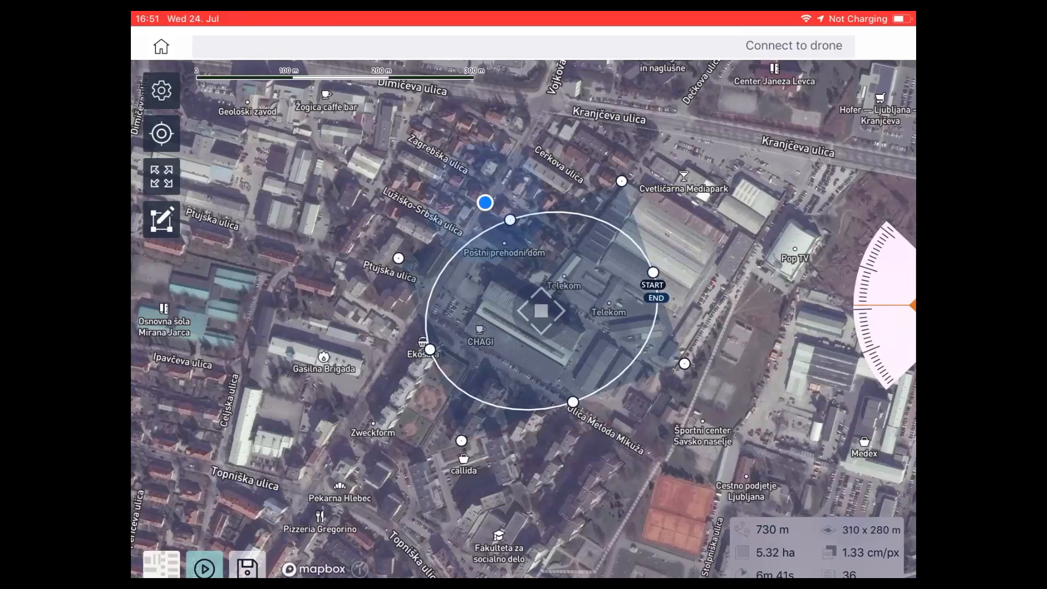
- Adjust the dial setting of the elliptical orbit mission planned around the Telekom buildings
{"action": "left_click_drag", "start_coordinate": [881, 333], "coordinate": [885, 267]}
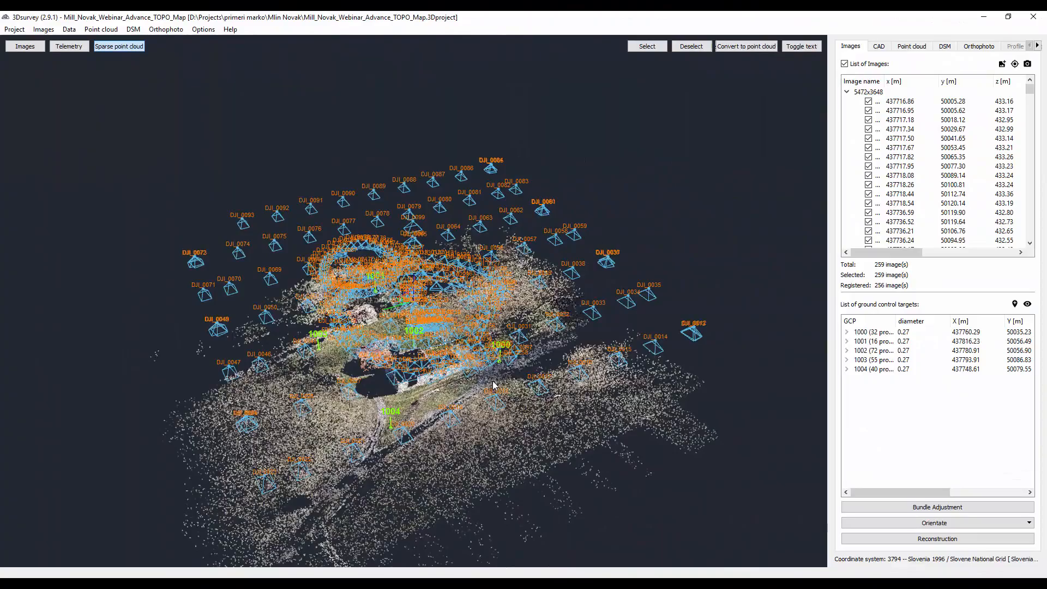
- Switch to 3Dsurvey and examine the mill project's sparse point cloud with its camera positions and ground control targets
{"action": "left_click_drag", "start_coordinate": [493, 385], "coordinate": [501, 299]}
{"action": "scroll", "coordinate": [452, 339], "scroll_direction": "up", "scroll_amount": 3}
{"action": "scroll", "coordinate": [467, 285], "scroll_direction": "up", "scroll_amount": 5}
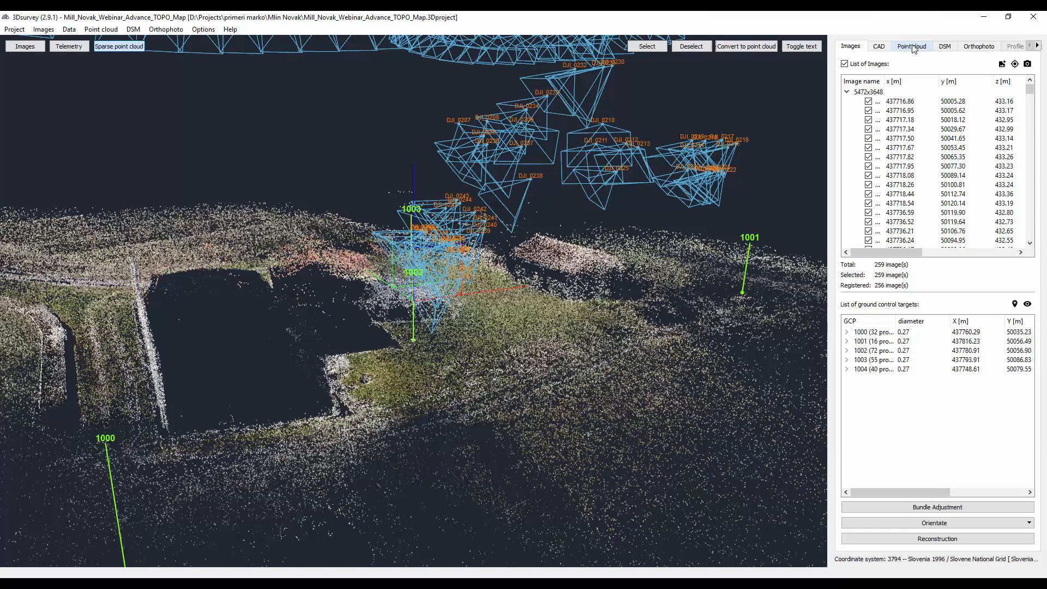
- Open the dense point cloud of the house and show the camera positions around its front facade
{"action": "left_click", "coordinate": [912, 46]}
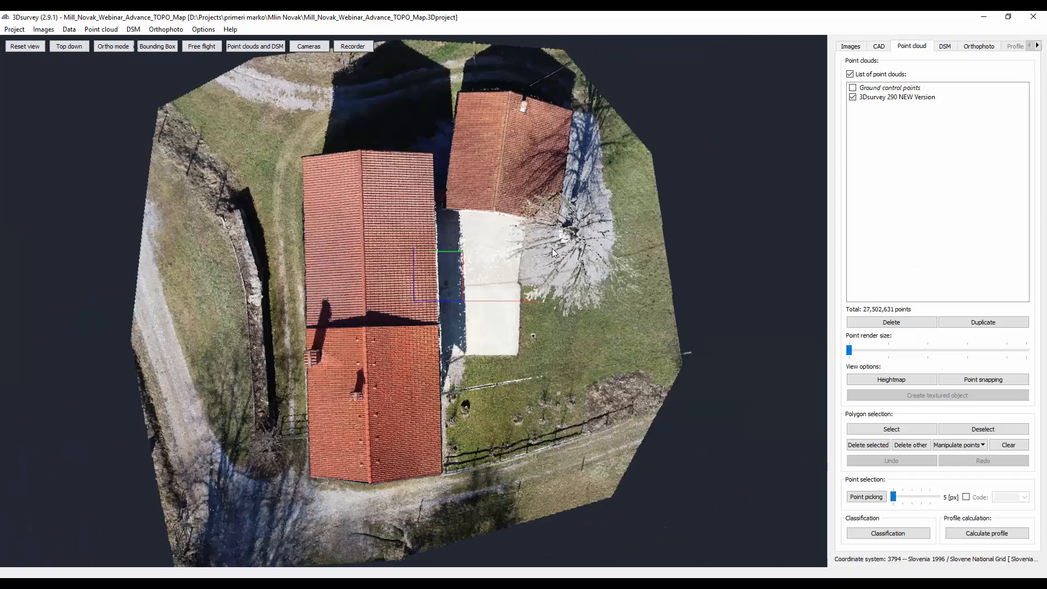
{"action": "left_click_drag", "start_coordinate": [545, 372], "coordinate": [401, 275]}
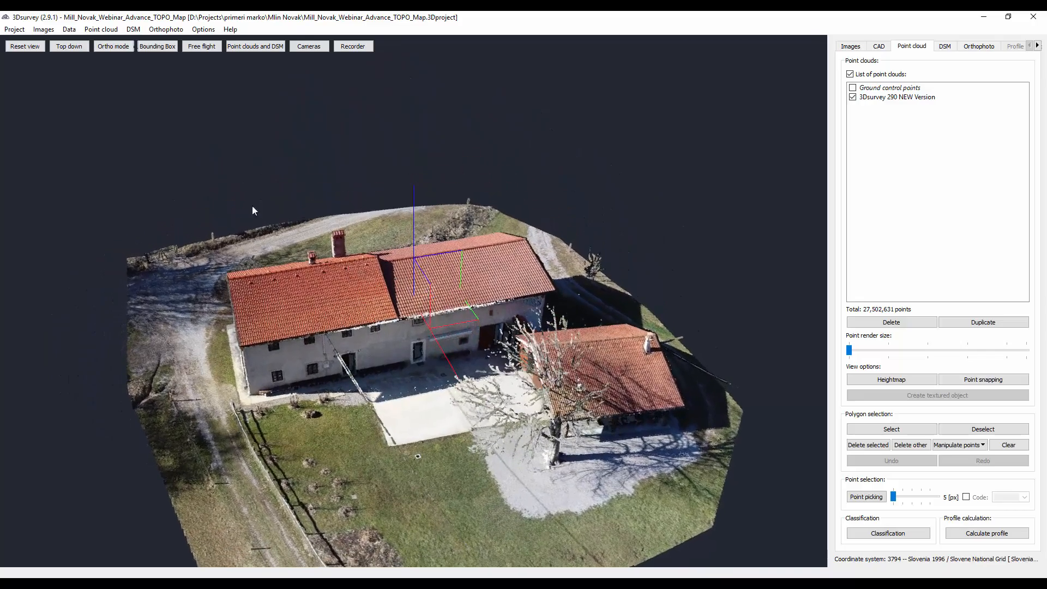
{"action": "left_click", "coordinate": [298, 49]}
{"action": "left_click_drag", "start_coordinate": [307, 269], "coordinate": [327, 235]}
{"action": "scroll", "coordinate": [354, 293], "scroll_direction": "up", "scroll_amount": 3}
{"action": "left_click_drag", "start_coordinate": [349, 325], "coordinate": [330, 249]}
{"action": "scroll", "coordinate": [251, 316], "scroll_direction": "up", "scroll_amount": 3}
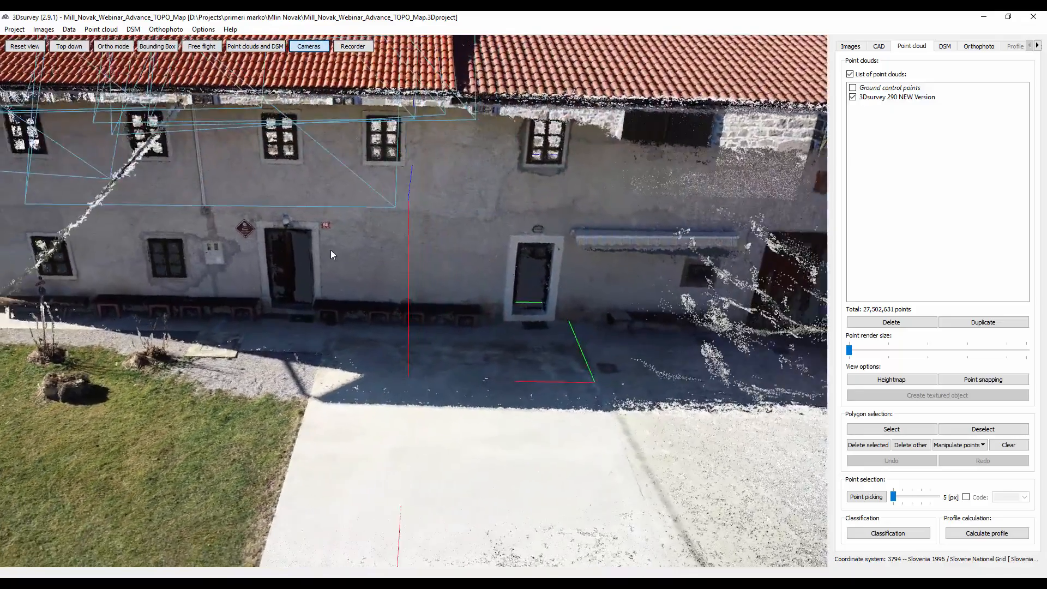
- Increase the point render size slightly while viewing the benches and wall by the entrance up close
{"action": "scroll", "coordinate": [331, 249], "scroll_direction": "up", "scroll_amount": 5}
{"action": "scroll", "coordinate": [327, 251], "scroll_direction": "up", "scroll_amount": 5}
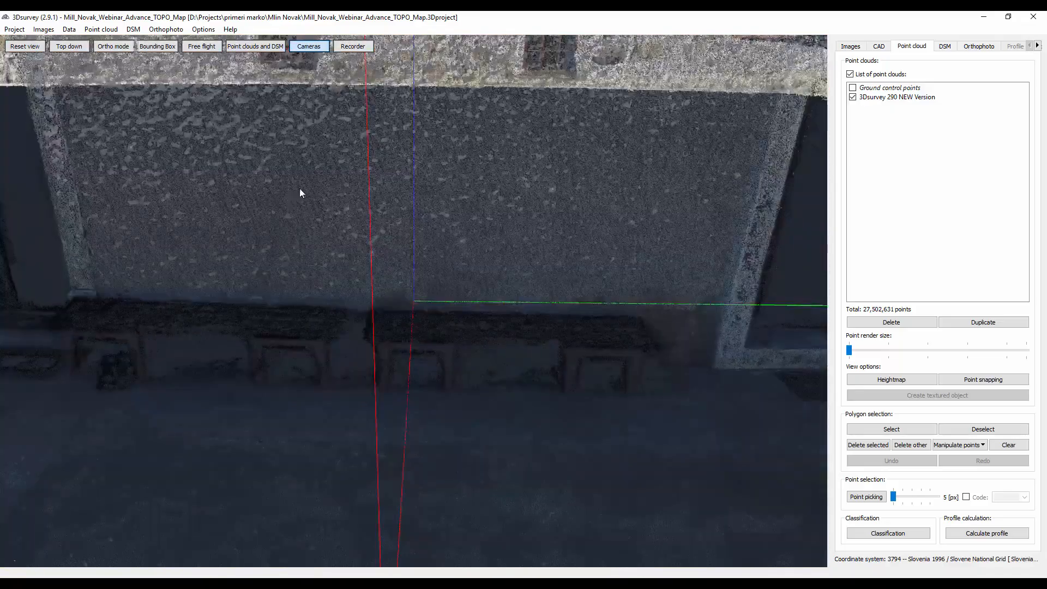
{"action": "left_click_drag", "start_coordinate": [851, 355], "coordinate": [877, 355]}
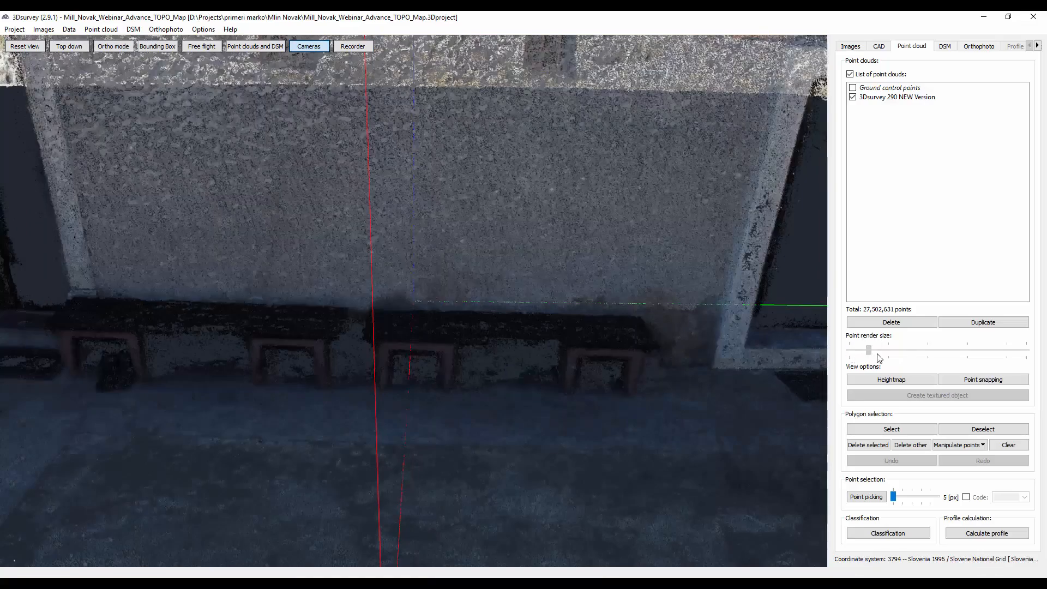
- Examine the point cloud of the house from its gable end and courtyard around to the rear
{"action": "left_click_drag", "start_coordinate": [366, 257], "coordinate": [575, 399]}
{"action": "left_click_drag", "start_coordinate": [446, 278], "coordinate": [603, 434]}
{"action": "right_click_drag", "start_coordinate": [421, 325], "coordinate": [533, 308]}
{"action": "scroll", "coordinate": [533, 309], "scroll_direction": "down", "scroll_amount": 10}
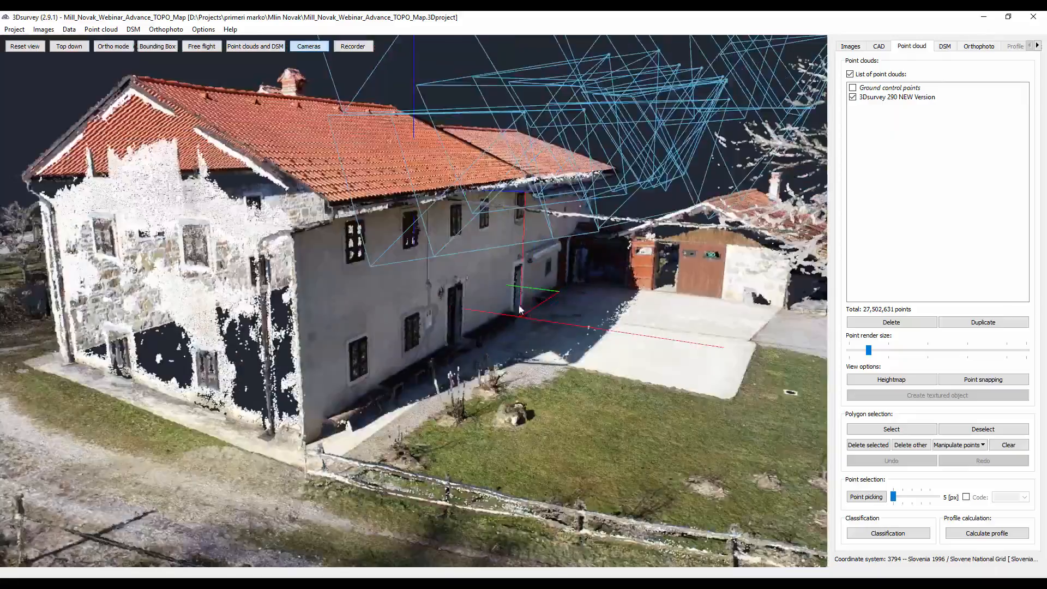
{"action": "right_click_drag", "start_coordinate": [452, 284], "coordinate": [503, 260]}
{"action": "scroll", "coordinate": [411, 298], "scroll_direction": "down", "scroll_amount": 5}
{"action": "scroll", "coordinate": [371, 324], "scroll_direction": "up", "scroll_amount": 10}
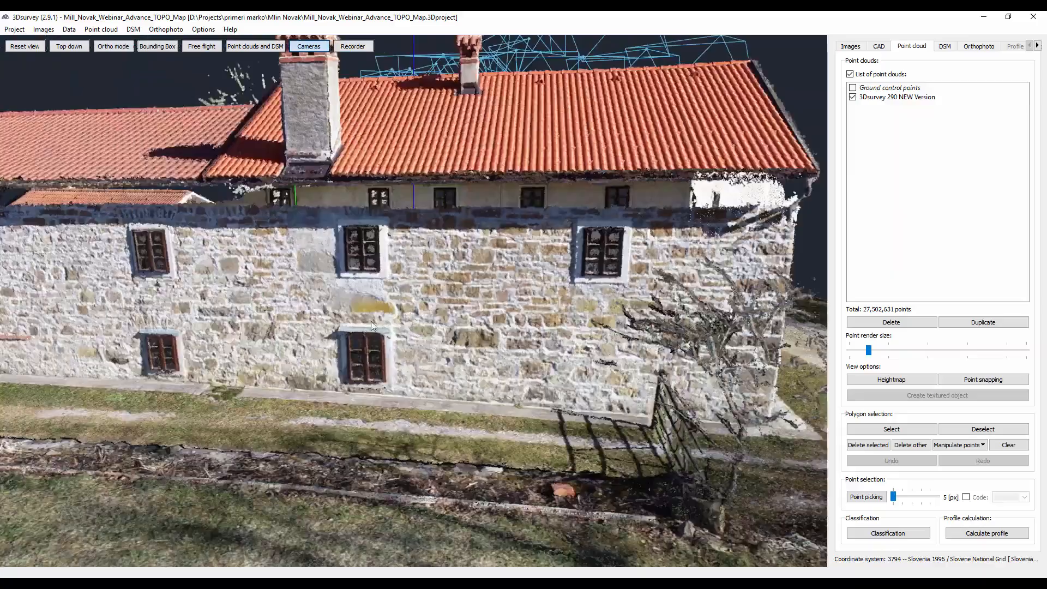
- Inspect the rear stone wall, its windows and the barn-side gable in the point cloud
{"action": "right_click_drag", "start_coordinate": [370, 324], "coordinate": [391, 320]}
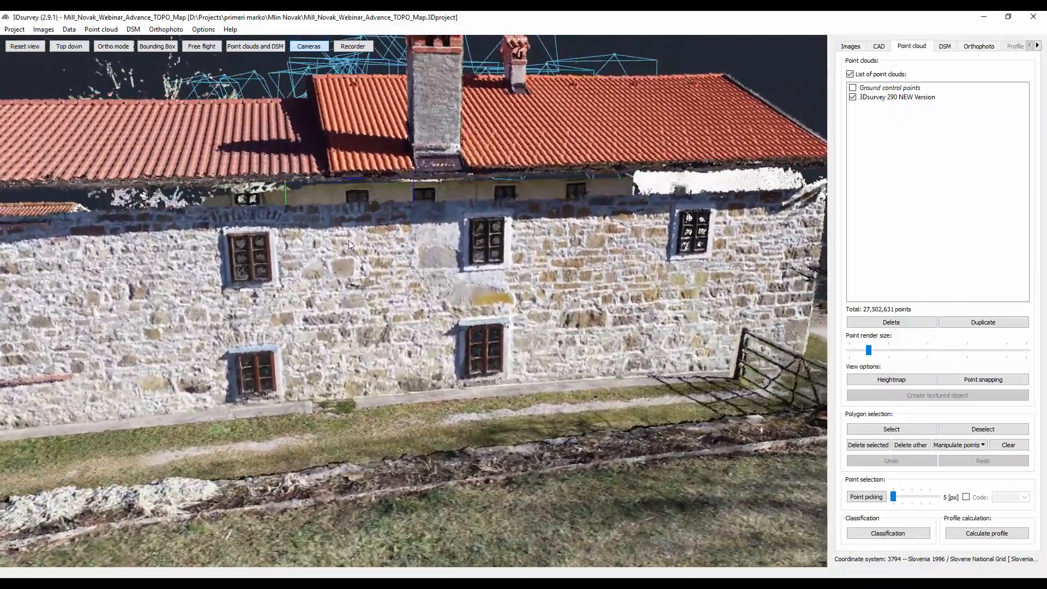
{"action": "left_click_drag", "start_coordinate": [348, 240], "coordinate": [368, 307]}
{"action": "scroll", "coordinate": [368, 307], "scroll_direction": "up", "scroll_amount": 4}
{"action": "right_click_drag", "start_coordinate": [368, 307], "coordinate": [396, 281]}
{"action": "scroll", "coordinate": [359, 315], "scroll_direction": "down", "scroll_amount": 6}
{"action": "scroll", "coordinate": [407, 366], "scroll_direction": "up", "scroll_amount": 5}
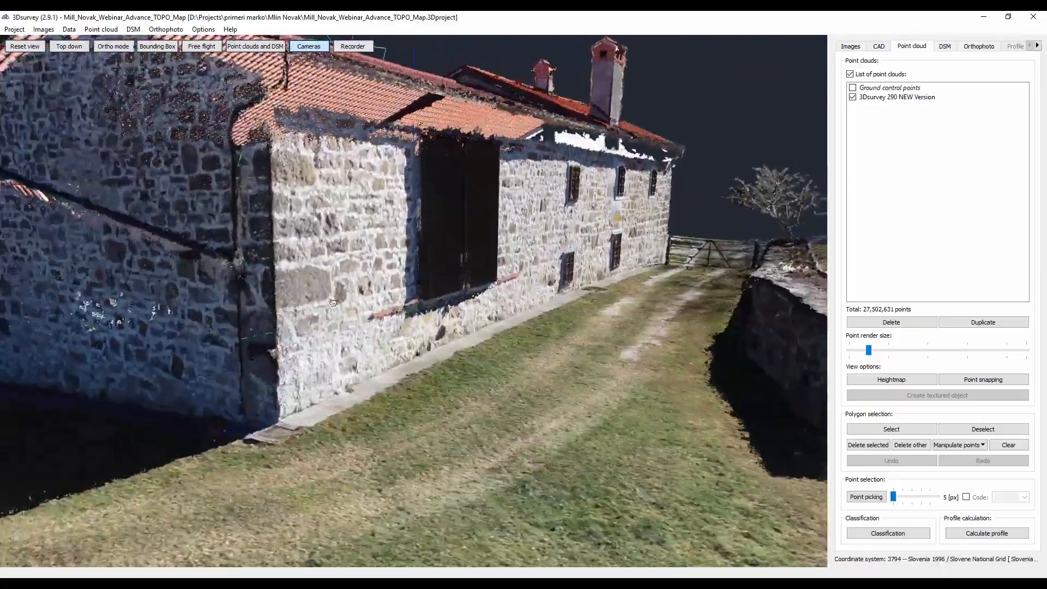
{"action": "right_click_drag", "start_coordinate": [333, 303], "coordinate": [402, 313]}
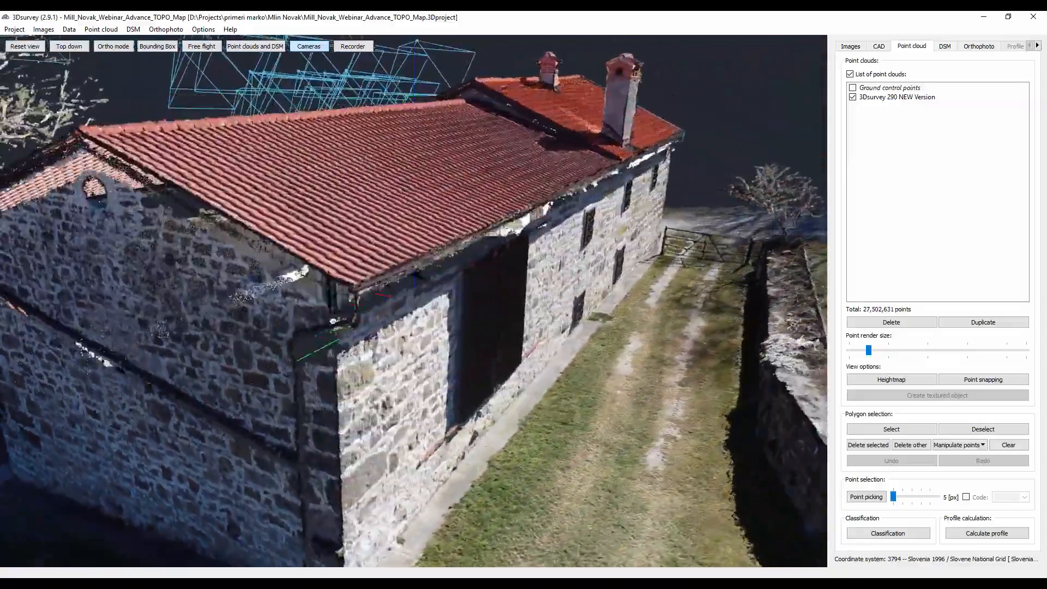
{"action": "right_click_drag", "start_coordinate": [332, 321], "coordinate": [398, 322]}
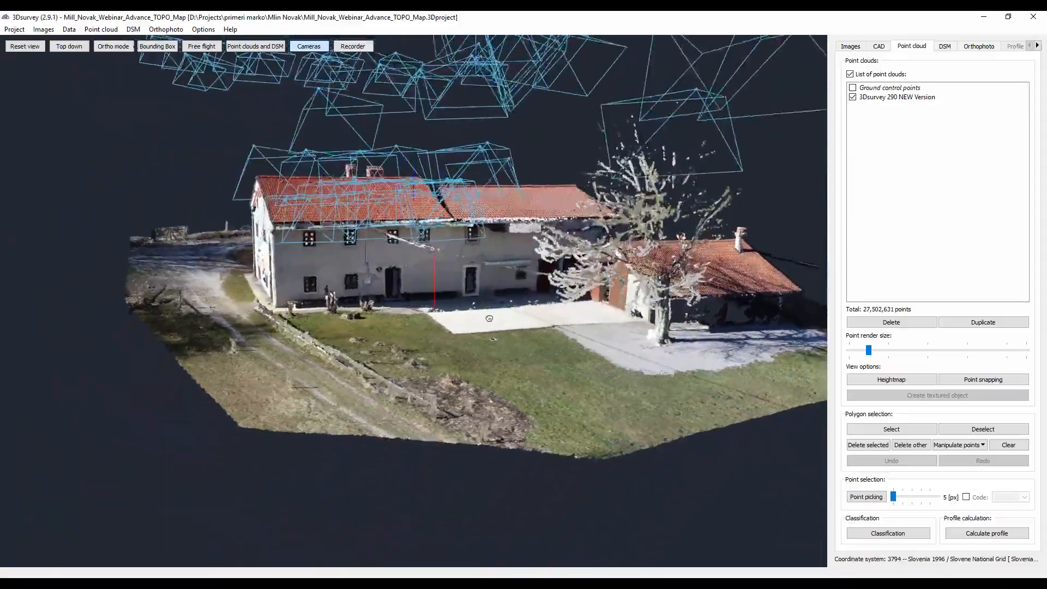
- Examine the front corner of the house and the tiled roofs of both buildings from above
{"action": "scroll", "coordinate": [272, 299], "scroll_direction": "up", "scroll_amount": 5}
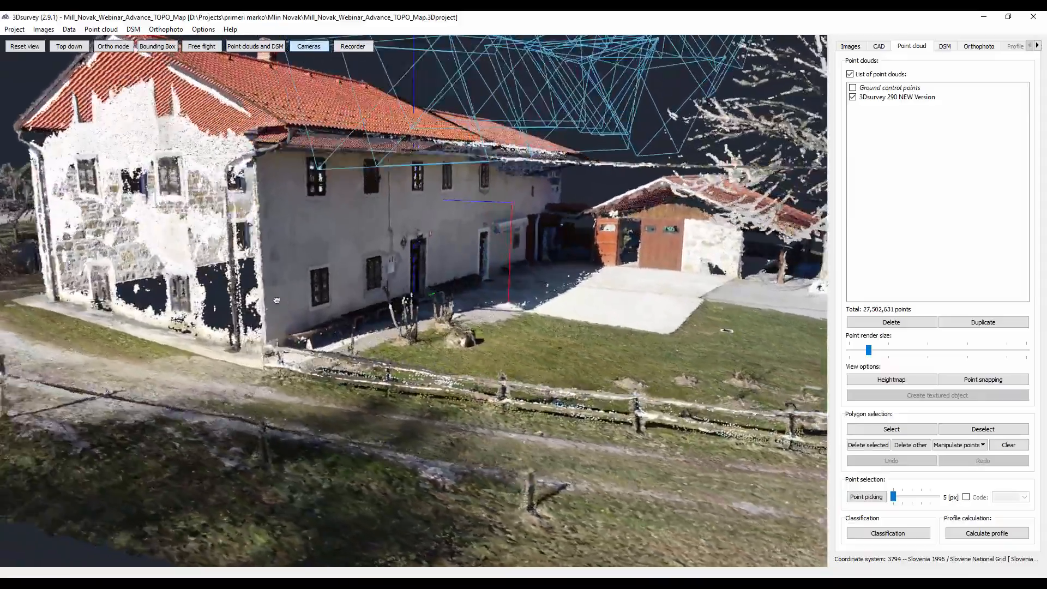
{"action": "left_click_drag", "start_coordinate": [277, 299], "coordinate": [323, 274]}
{"action": "scroll", "coordinate": [323, 274], "scroll_direction": "down", "scroll_amount": 5}
{"action": "left_click_drag", "start_coordinate": [279, 239], "coordinate": [320, 279]}
{"action": "scroll", "coordinate": [282, 258], "scroll_direction": "down", "scroll_amount": 5}
{"action": "scroll", "coordinate": [336, 289], "scroll_direction": "up", "scroll_amount": 7}
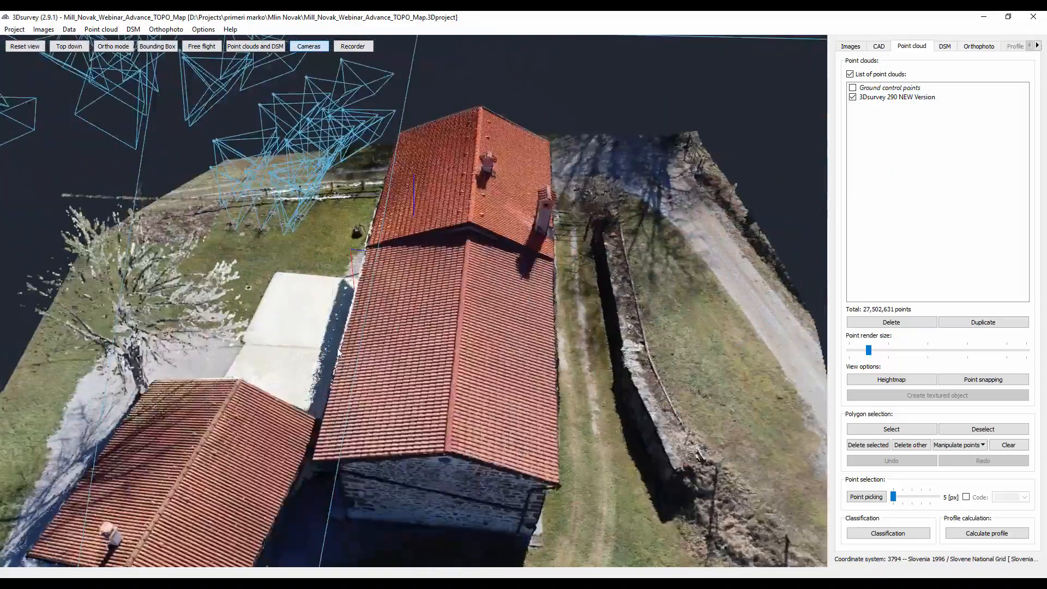
- Inspect the front entrance, benches, courtyard and the tree beside the house in the point cloud
{"action": "left_click_drag", "start_coordinate": [332, 344], "coordinate": [457, 334]}
{"action": "scroll", "coordinate": [455, 332], "scroll_direction": "up", "scroll_amount": 6}
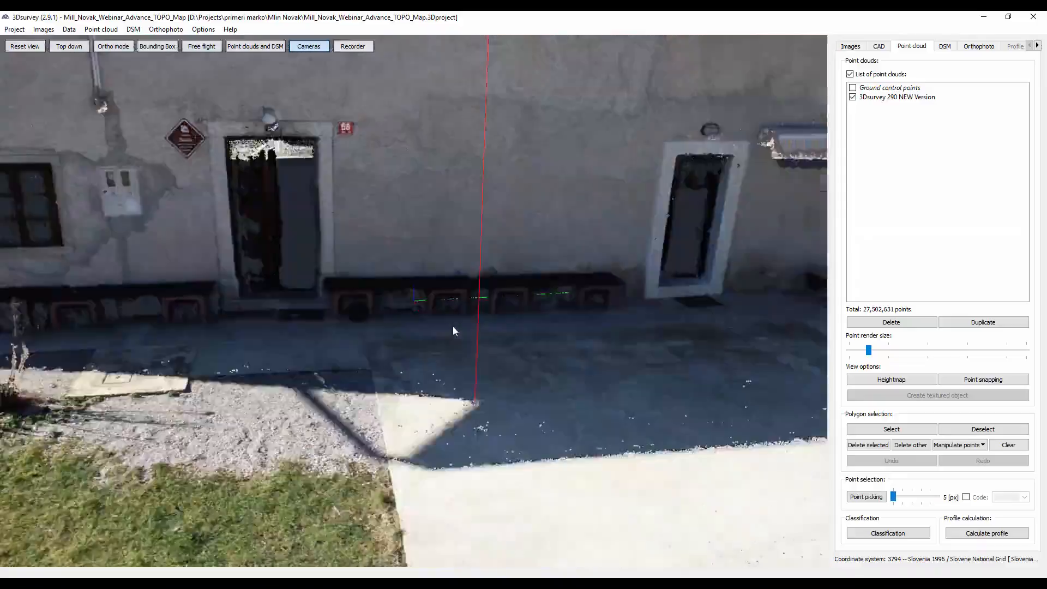
{"action": "left_click_drag", "start_coordinate": [364, 333], "coordinate": [379, 285]}
{"action": "scroll", "coordinate": [223, 281], "scroll_direction": "down", "scroll_amount": 3}
{"action": "left_click_drag", "start_coordinate": [60, 251], "coordinate": [459, 338]}
{"action": "scroll", "coordinate": [207, 237], "scroll_direction": "up", "scroll_amount": 5}
{"action": "right_click_drag", "start_coordinate": [408, 275], "coordinate": [330, 266]}
{"action": "left_click_drag", "start_coordinate": [611, 370], "coordinate": [356, 344]}
{"action": "scroll", "coordinate": [356, 344], "scroll_direction": "down", "scroll_amount": 3}
{"action": "right_click_drag", "start_coordinate": [355, 338], "coordinate": [294, 303]}
{"action": "left_click_drag", "start_coordinate": [406, 334], "coordinate": [332, 327]}
{"action": "right_click_drag", "start_coordinate": [332, 327], "coordinate": [424, 336]}
{"action": "scroll", "coordinate": [411, 330], "scroll_direction": "down", "scroll_amount": 5}
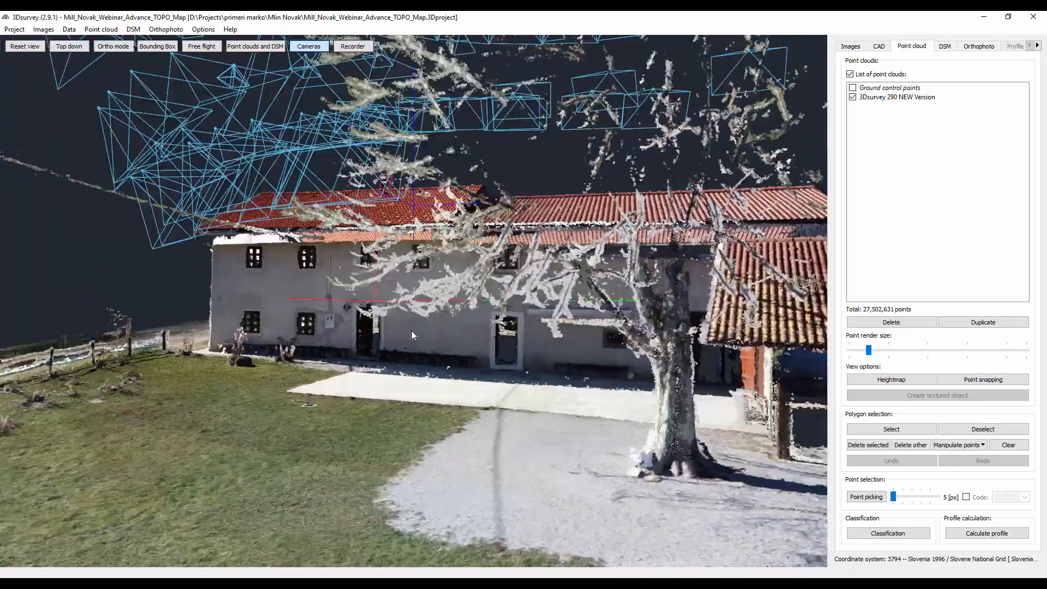
- Return to the source images, widen the image name column and open photo DJI_0256 of the front door
{"action": "left_click", "coordinate": [849, 47]}
{"action": "right_click_drag", "start_coordinate": [659, 211], "coordinate": [367, 253]}
{"action": "scroll", "coordinate": [367, 253], "scroll_direction": "up", "scroll_amount": 5}
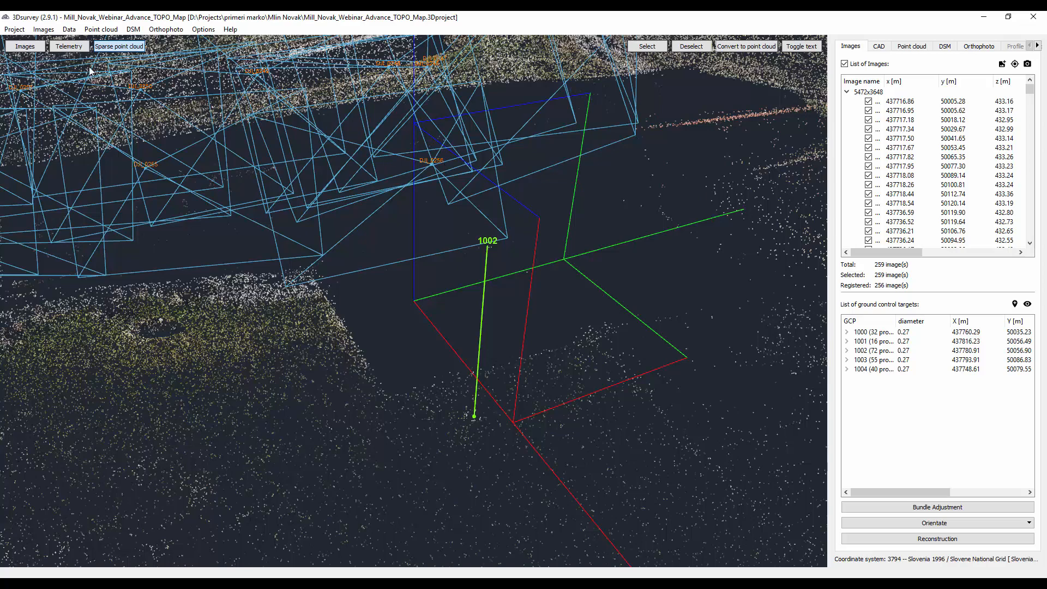
{"action": "left_click", "coordinate": [24, 47]}
{"action": "scroll", "coordinate": [948, 197], "scroll_direction": "down", "scroll_amount": 9}
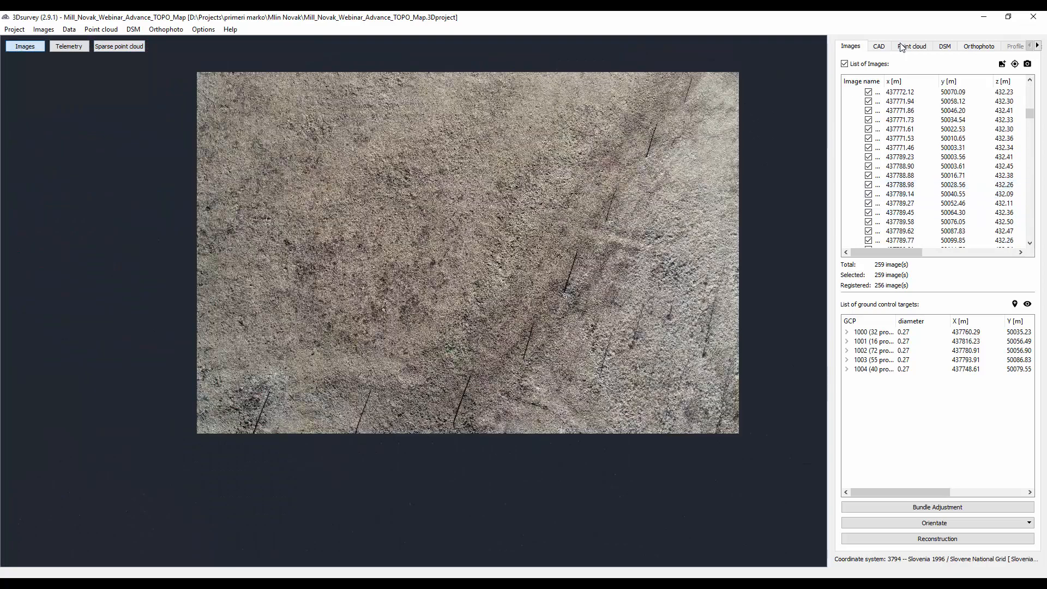
{"action": "left_click_drag", "start_coordinate": [890, 80], "coordinate": [928, 80]}
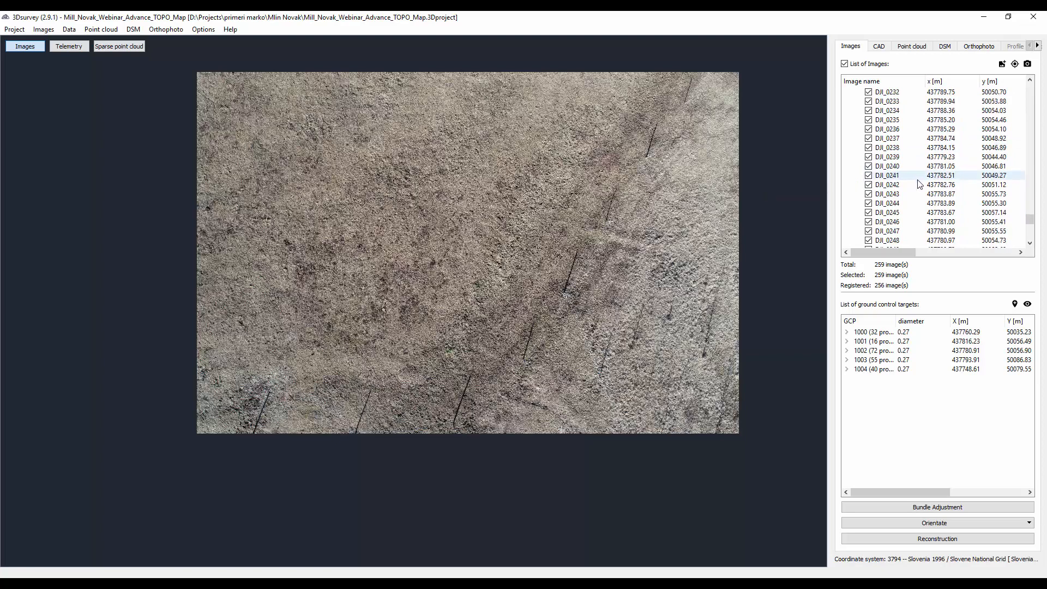
{"action": "scroll", "coordinate": [919, 184], "scroll_direction": "down", "scroll_amount": 3}
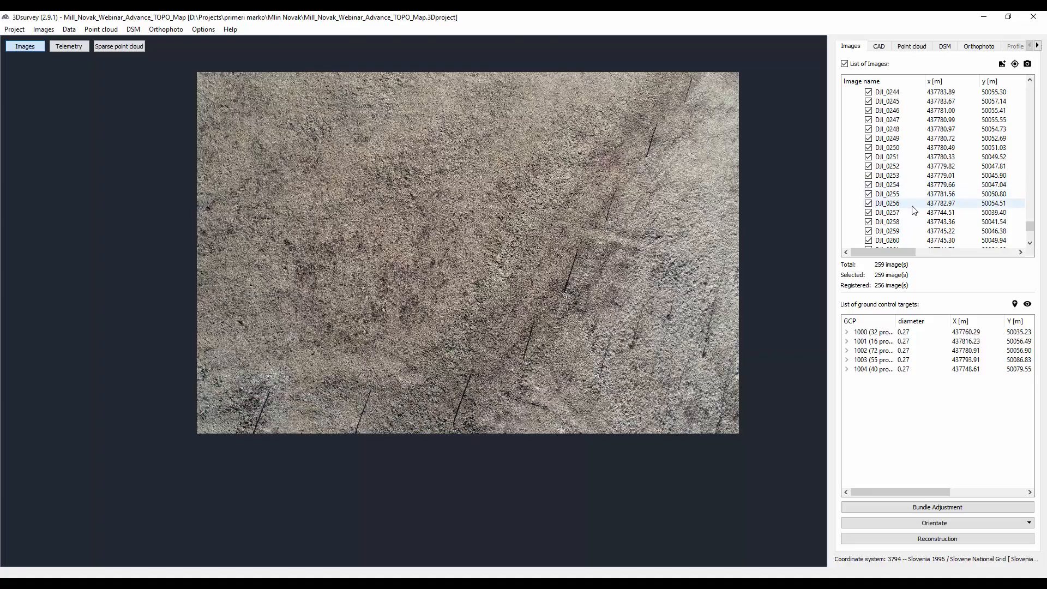
{"action": "left_click", "coordinate": [900, 207]}
{"action": "scroll", "coordinate": [446, 216], "scroll_direction": "up", "scroll_amount": 5}
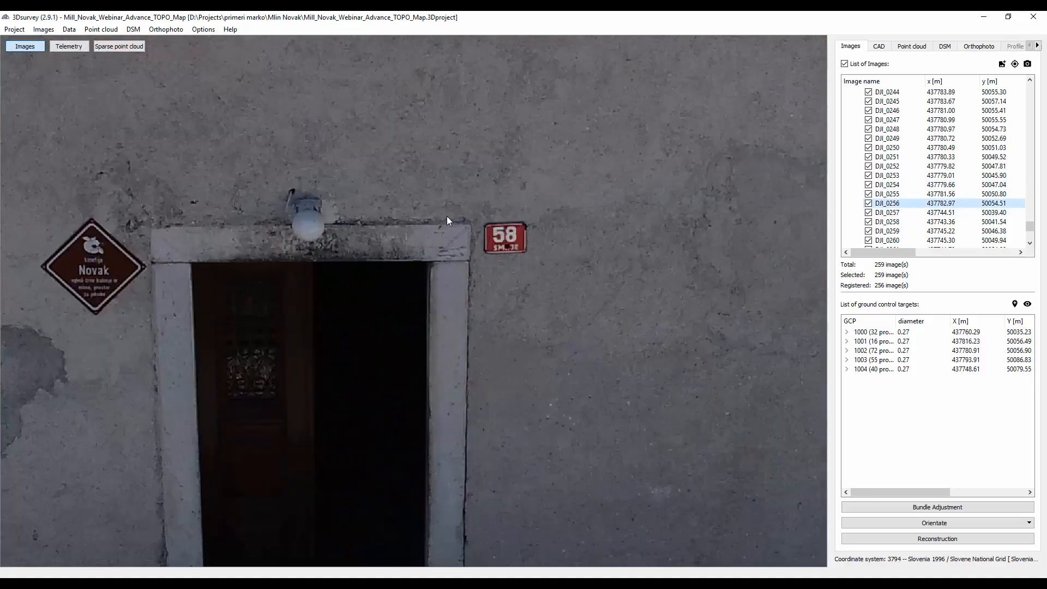
- Examine the doorway, the signs beside it and the red house number plate in photo DJI_0256
{"action": "scroll", "coordinate": [544, 232], "scroll_direction": "down", "scroll_amount": 3}
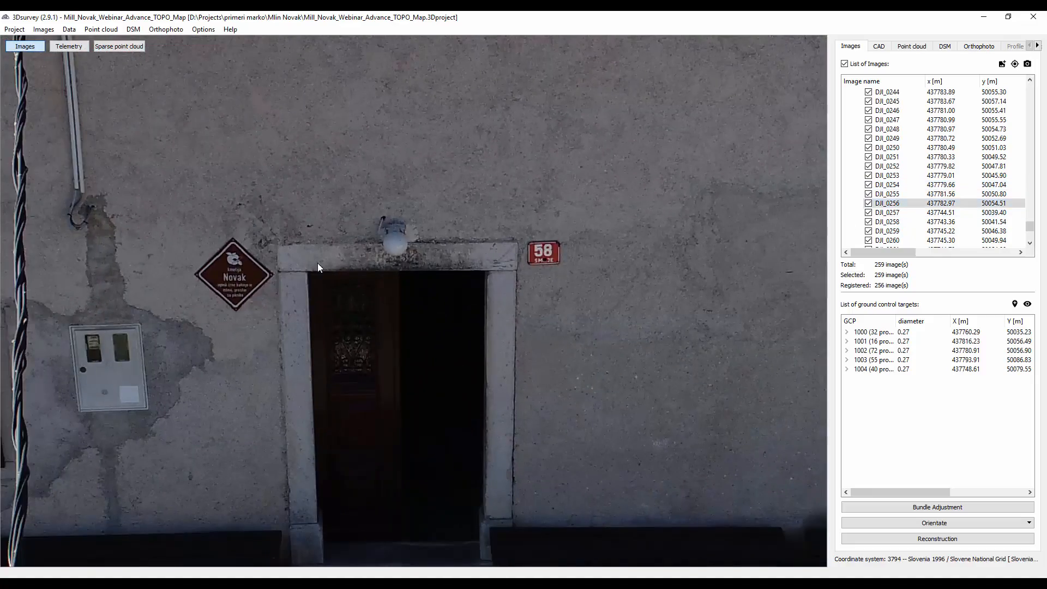
{"action": "scroll", "coordinate": [260, 257], "scroll_direction": "up", "scroll_amount": 1}
{"action": "left_click_drag", "start_coordinate": [258, 254], "coordinate": [457, 202]}
{"action": "scroll", "coordinate": [454, 203], "scroll_direction": "down", "scroll_amount": 6}
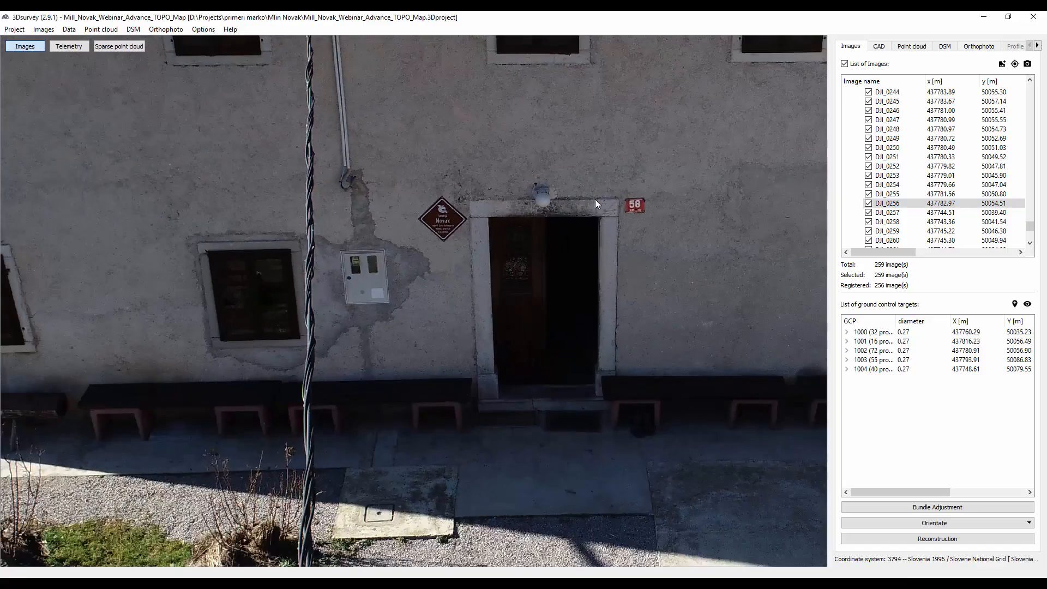
{"action": "left_click_drag", "start_coordinate": [595, 203], "coordinate": [327, 201]}
{"action": "scroll", "coordinate": [312, 204], "scroll_direction": "down", "scroll_amount": 2}
{"action": "scroll", "coordinate": [273, 368], "scroll_direction": "up", "scroll_amount": 3}
{"action": "left_click_drag", "start_coordinate": [290, 361], "coordinate": [489, 545]}
{"action": "scroll", "coordinate": [499, 69], "scroll_direction": "up", "scroll_amount": 3}
{"action": "left_click_drag", "start_coordinate": [496, 174], "coordinate": [415, 562]}
{"action": "scroll", "coordinate": [416, 346], "scroll_direction": "down", "scroll_amount": 1}
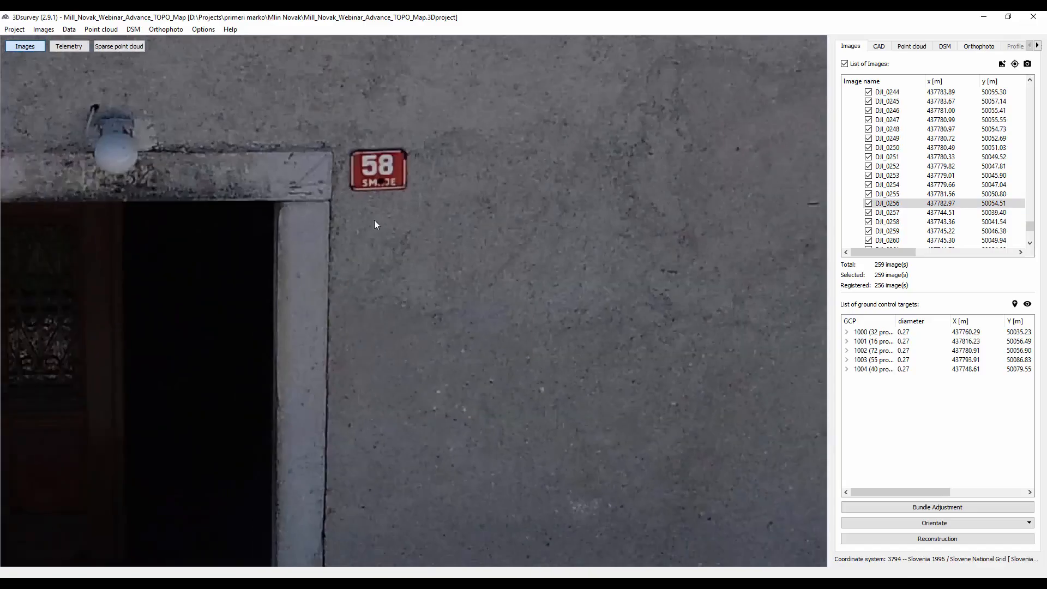
{"action": "scroll", "coordinate": [388, 178], "scroll_direction": "up", "scroll_amount": 8}
{"action": "left_click_drag", "start_coordinate": [514, 117], "coordinate": [492, 231]}
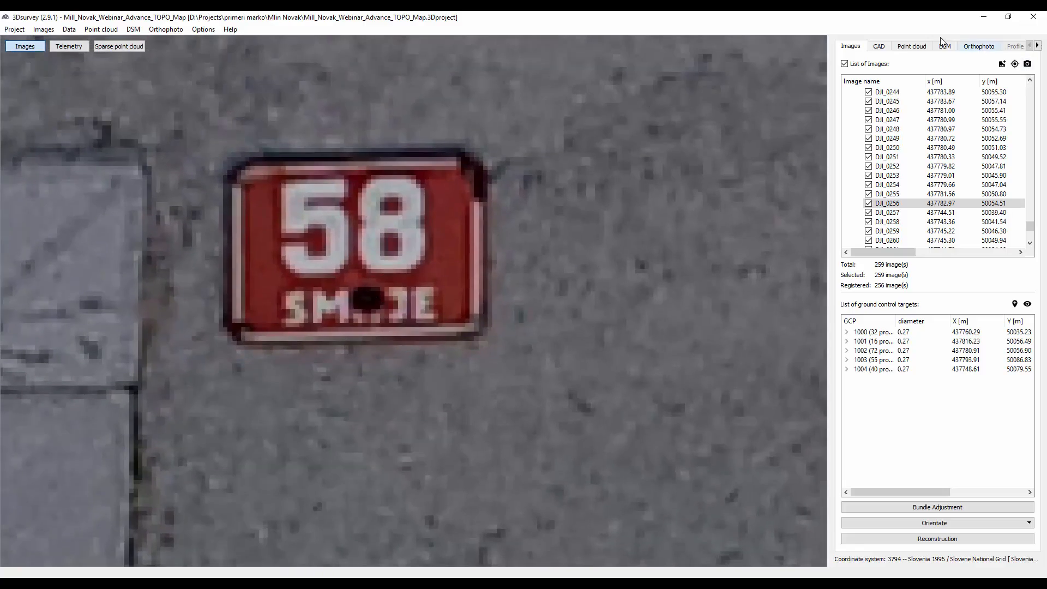
- Compare the house number plate in the dense point cloud with the same plate in photo DJI_0256
{"action": "left_click", "coordinate": [912, 47]}
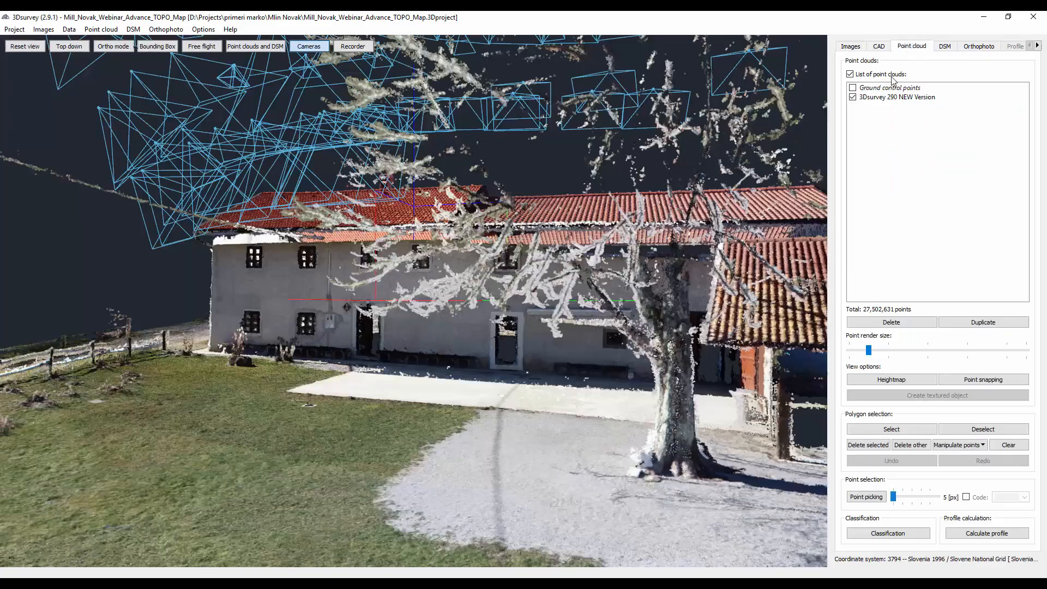
{"action": "scroll", "coordinate": [388, 272], "scroll_direction": "up", "scroll_amount": 10}
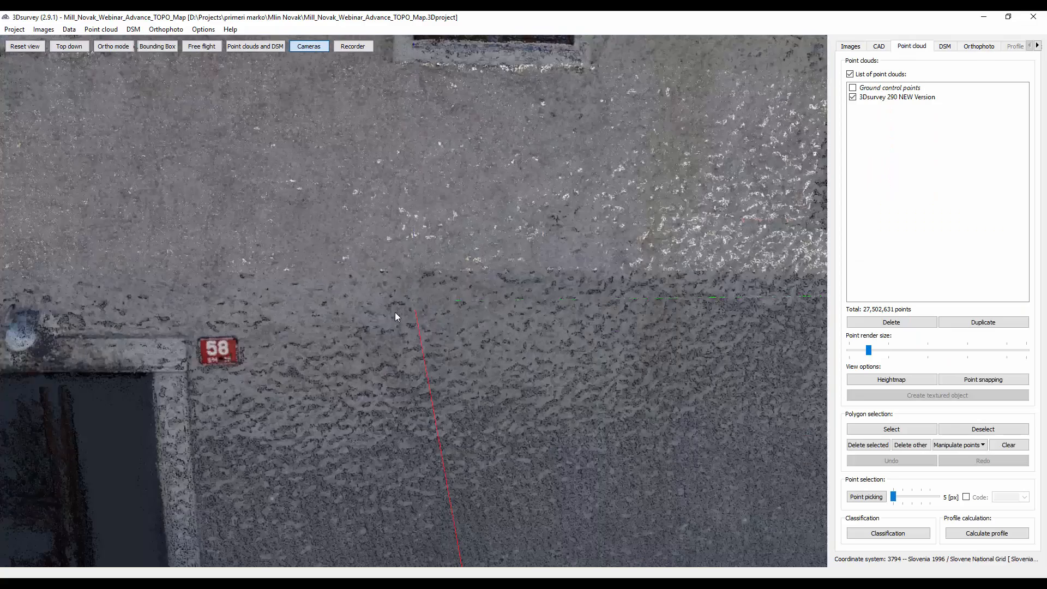
{"action": "left_click_drag", "start_coordinate": [395, 286], "coordinate": [436, 244]}
{"action": "left_click", "coordinate": [849, 47]}
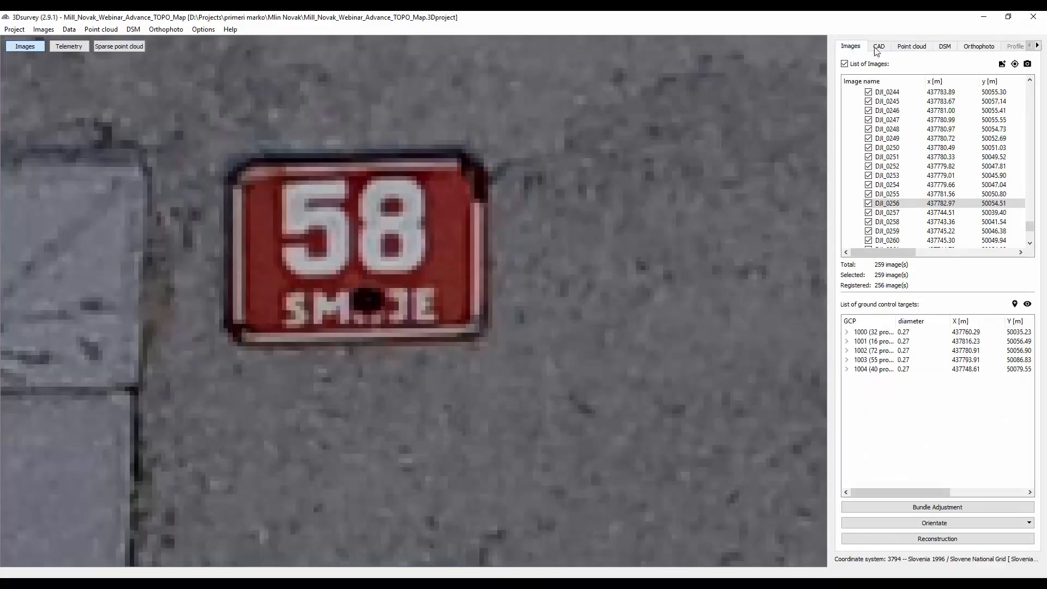
{"action": "left_click", "coordinate": [911, 47]}
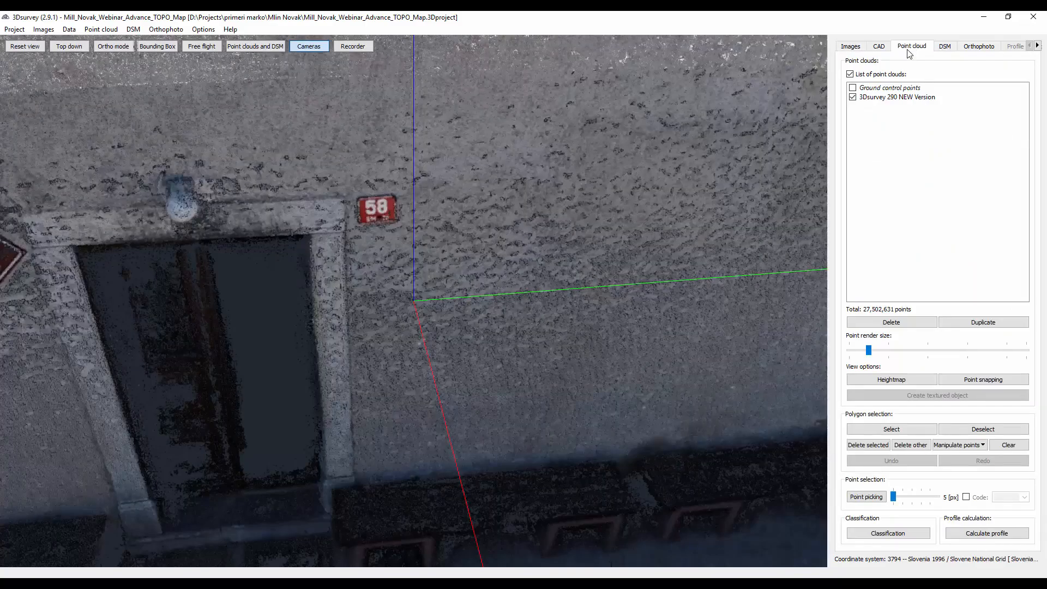
- Examine the whole house model together with the surrounding orbit and grid camera positions from several sides
{"action": "left_click_drag", "start_coordinate": [521, 227], "coordinate": [441, 243]}
{"action": "scroll", "coordinate": [494, 224], "scroll_direction": "down", "scroll_amount": 4}
{"action": "scroll", "coordinate": [492, 224], "scroll_direction": "down", "scroll_amount": 10}
{"action": "scroll", "coordinate": [464, 355], "scroll_direction": "down", "scroll_amount": 5}
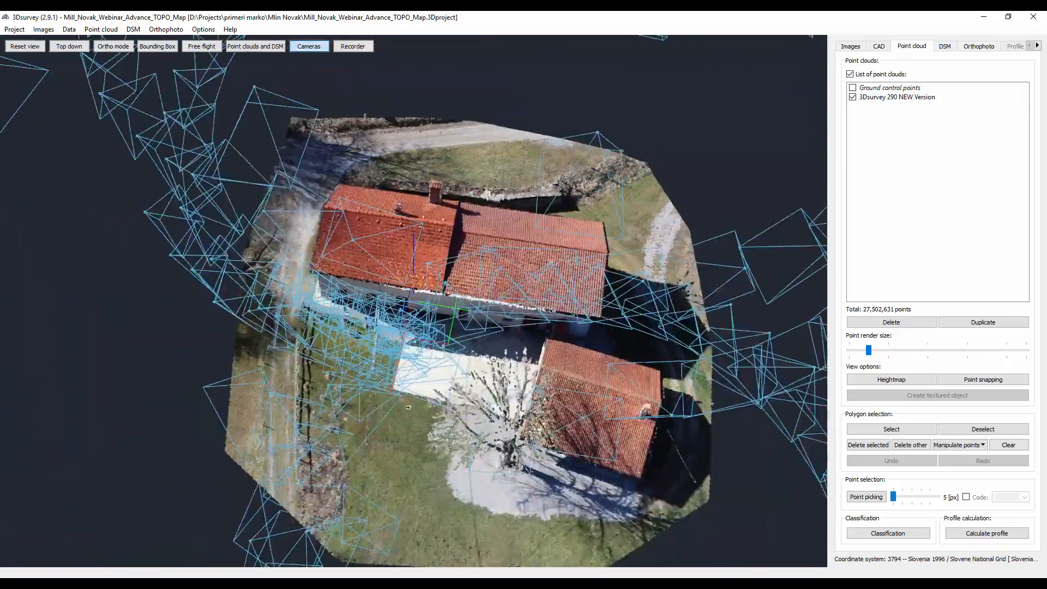
{"action": "left_click_drag", "start_coordinate": [492, 358], "coordinate": [460, 289]}
{"action": "scroll", "coordinate": [512, 303], "scroll_direction": "down", "scroll_amount": 5}
{"action": "left_click_drag", "start_coordinate": [526, 304], "coordinate": [479, 298]}
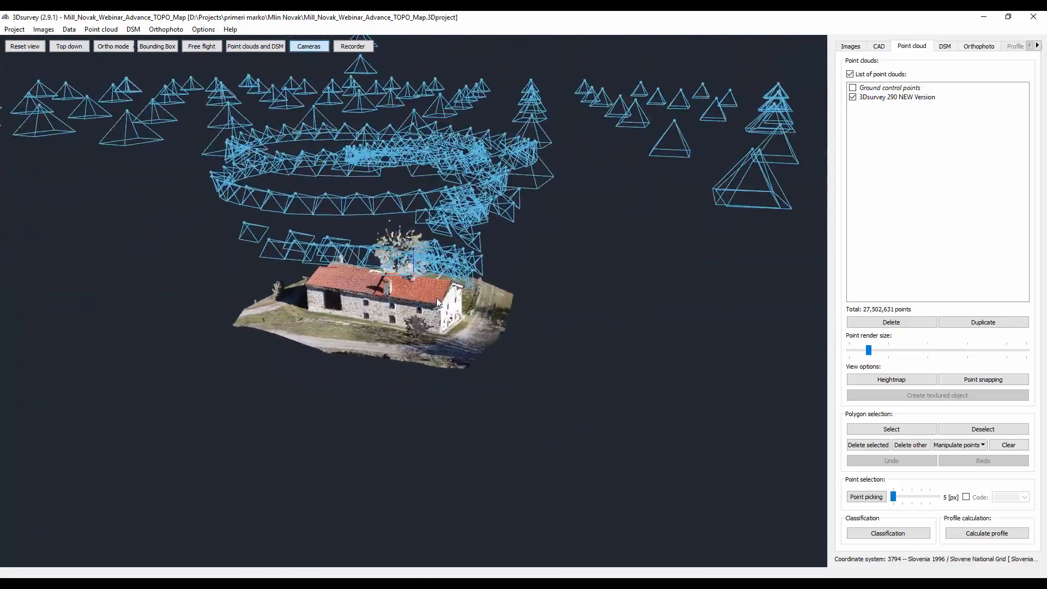
{"action": "scroll", "coordinate": [446, 303], "scroll_direction": "up", "scroll_amount": 5}
{"action": "left_click_drag", "start_coordinate": [493, 318], "coordinate": [343, 317]}
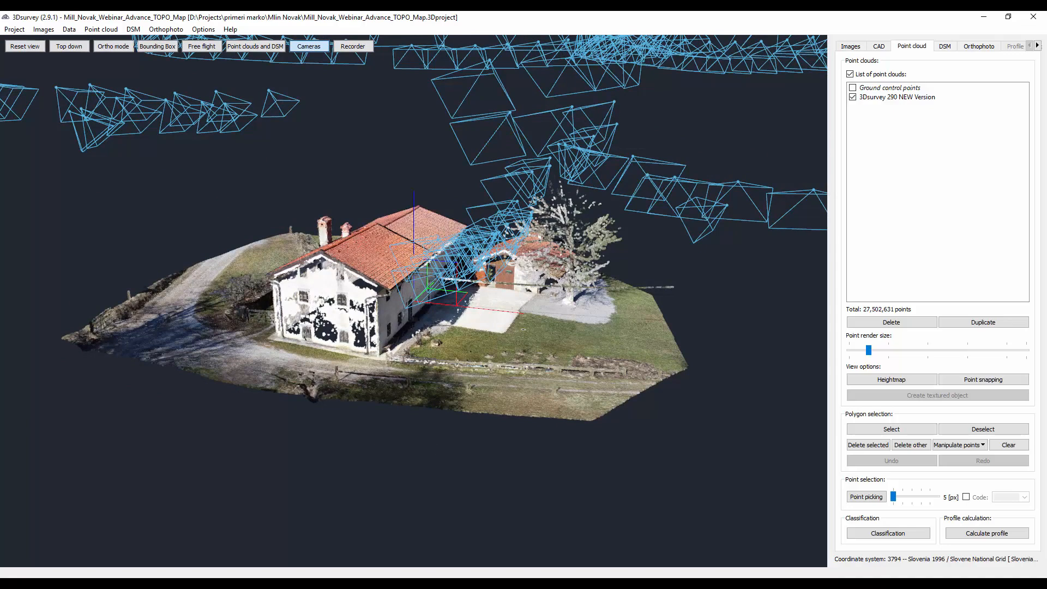
- Switch to the Google Slides presentation window and advance to the Road Mission - Linear objects slide
{"action": "mouse_move", "coordinate": [175, 582]}
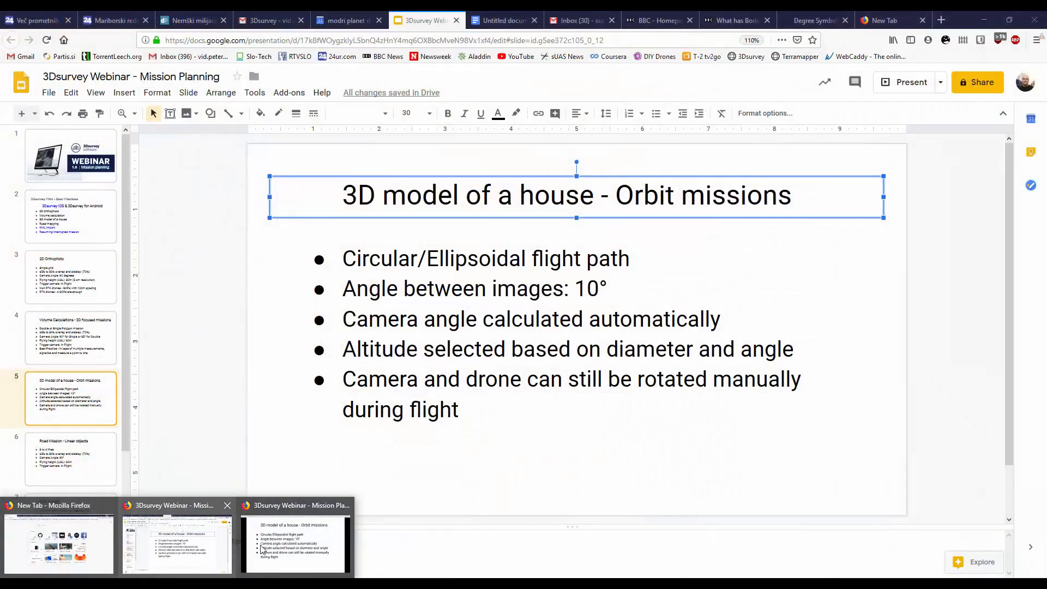
{"action": "left_click", "coordinate": [329, 545]}
{"action": "left_click", "coordinate": [654, 403]}
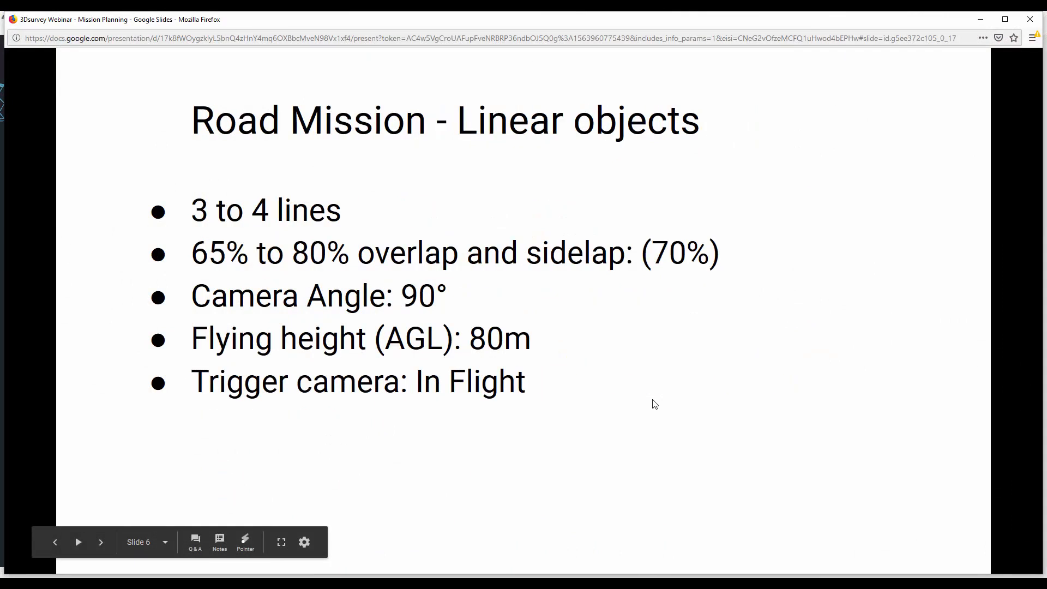
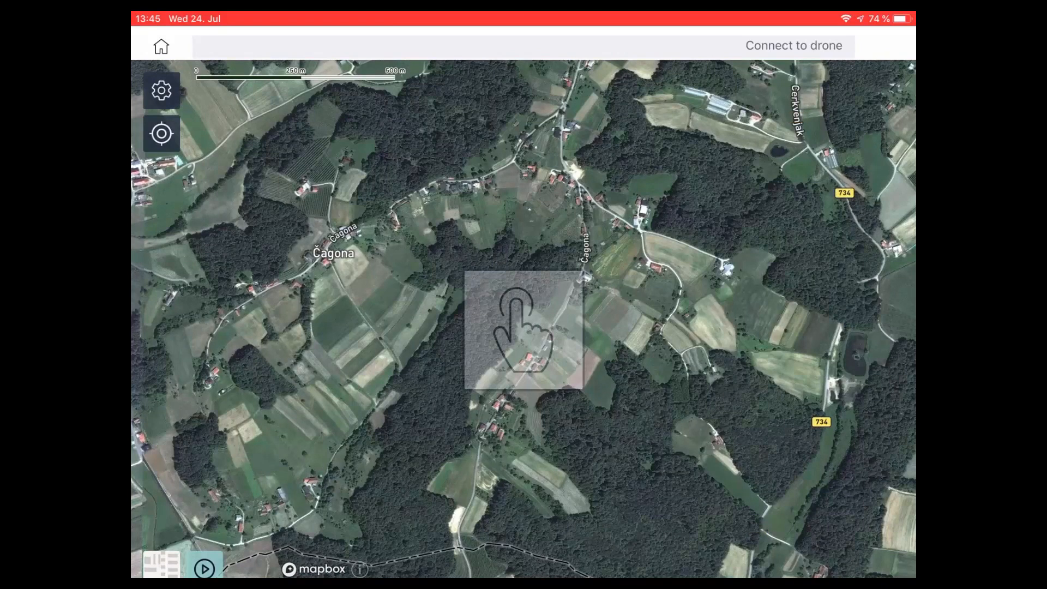
- Lay out the road mission by placing waypoints along the Čagona road, from the southern houses up to the northern road junction
{"action": "left_click", "coordinate": [484, 436]}
{"action": "left_click", "coordinate": [525, 375]}
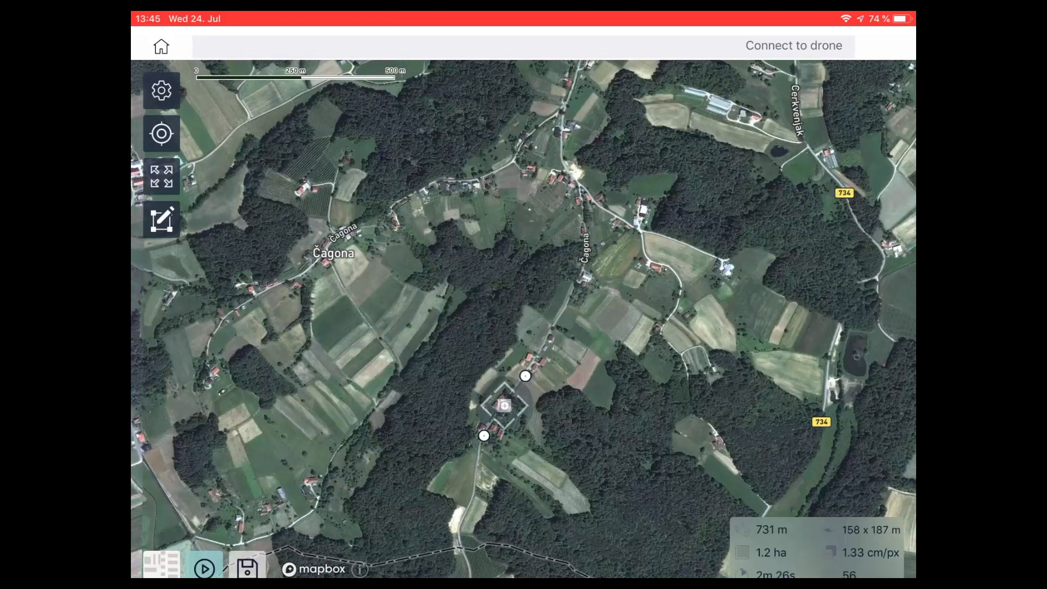
{"action": "left_click", "coordinate": [555, 325]}
{"action": "left_click", "coordinate": [570, 297]}
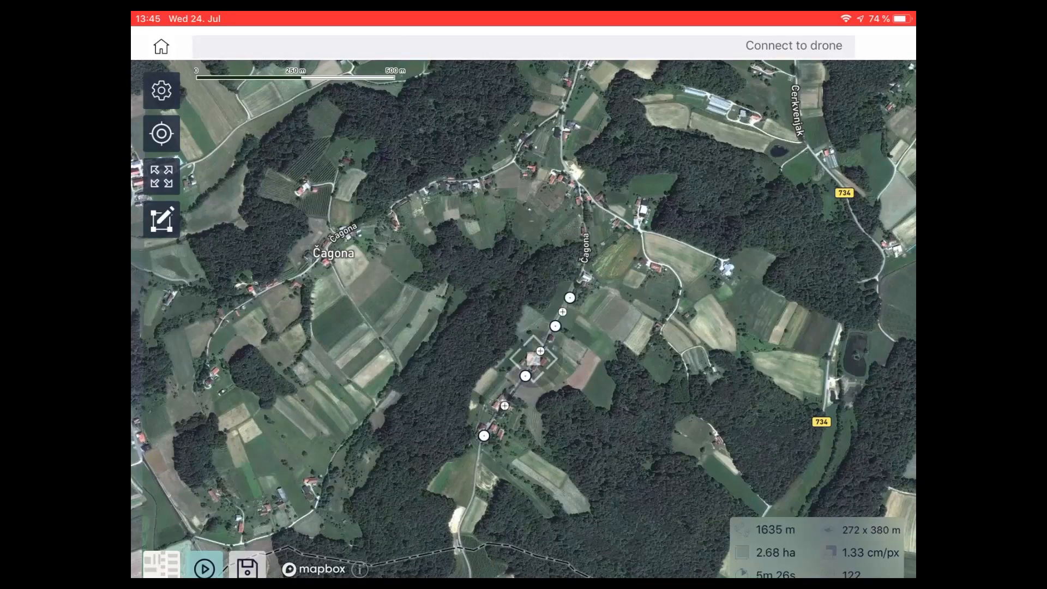
{"action": "scroll", "coordinate": [546, 301], "scroll_direction": "up", "scroll_amount": 5}
{"action": "left_click", "coordinate": [642, 214]}
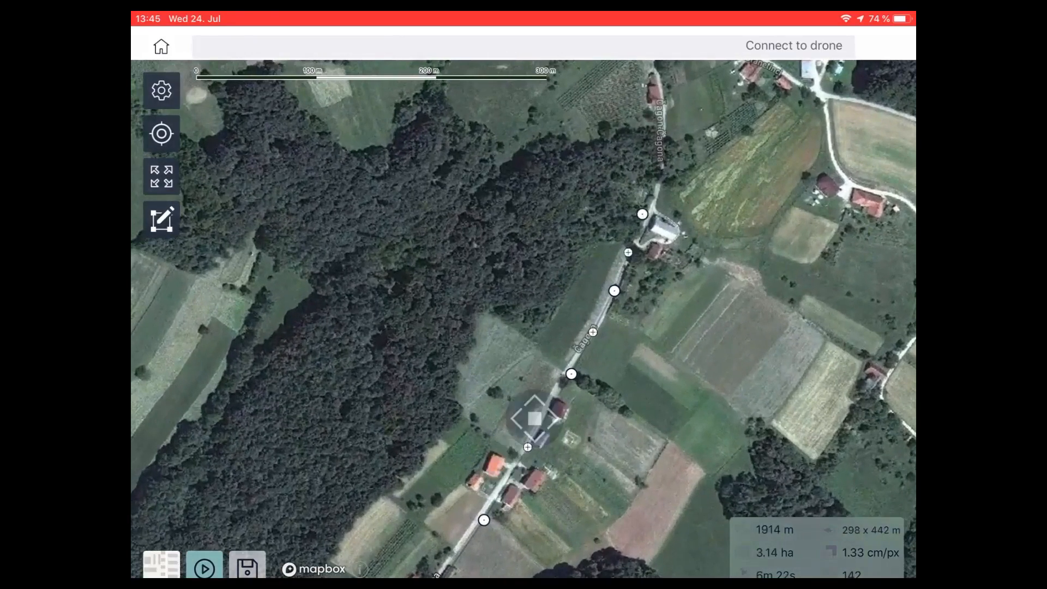
{"action": "left_click_drag", "start_coordinate": [545, 218], "coordinate": [529, 338]}
{"action": "left_click", "coordinate": [644, 243]}
{"action": "left_click", "coordinate": [628, 107]}
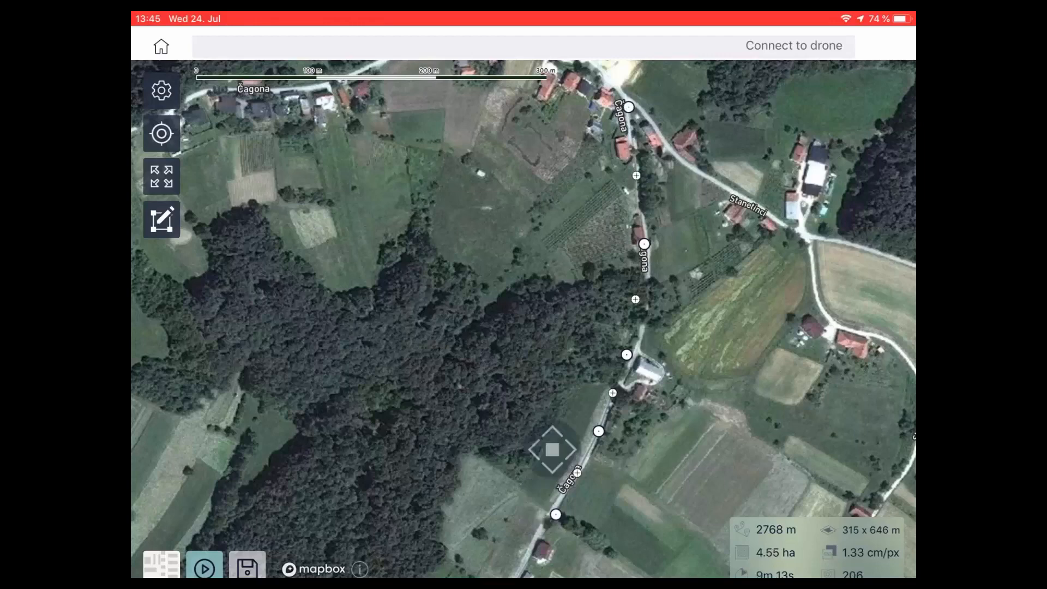
{"action": "left_click_drag", "start_coordinate": [545, 272], "coordinate": [526, 222]}
{"action": "left_click", "coordinate": [584, 209]}
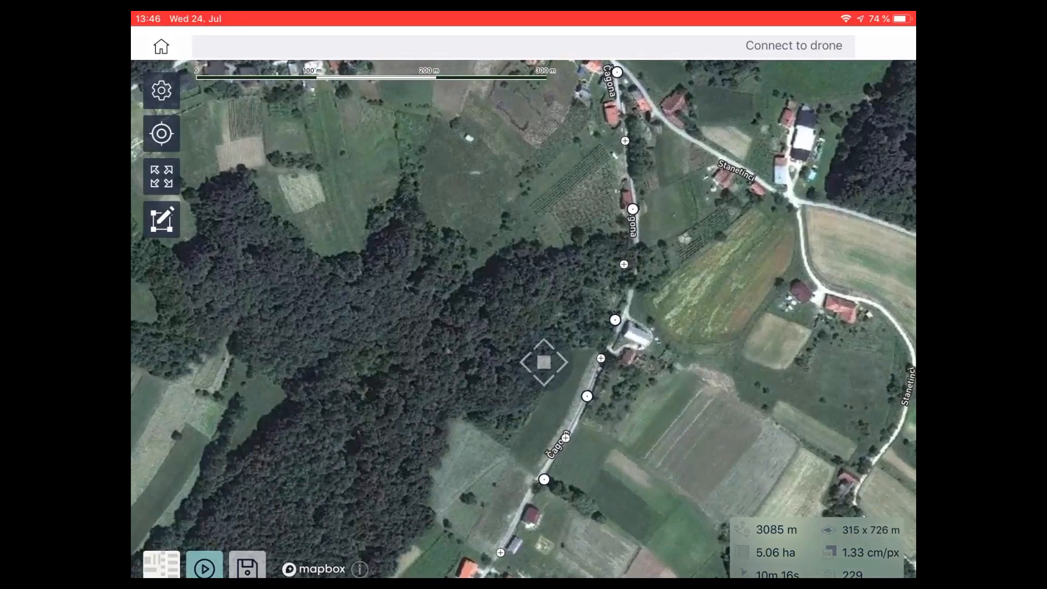
- Configure the road mission with four flight lines, a flying height of 80 m and a side overlap of 80%
{"action": "left_click", "coordinate": [161, 90]}
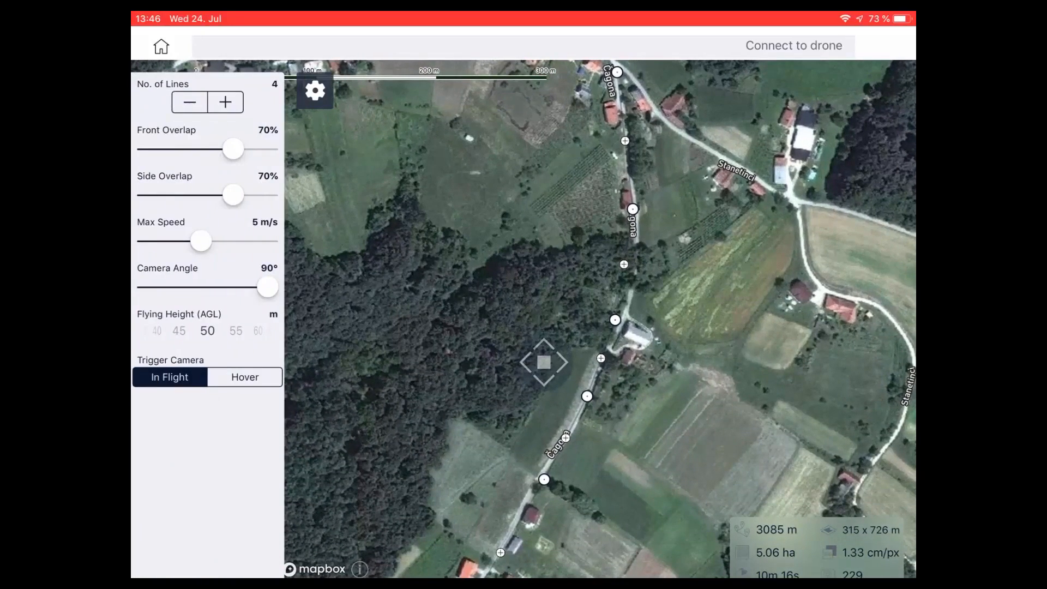
{"action": "left_click", "coordinate": [189, 102]}
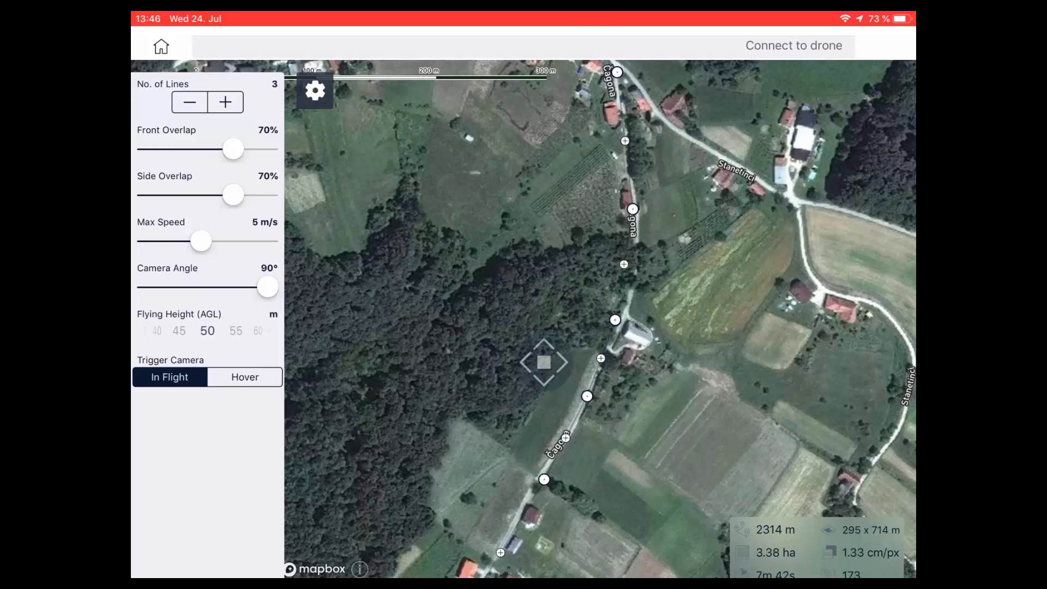
{"action": "left_click", "coordinate": [225, 102]}
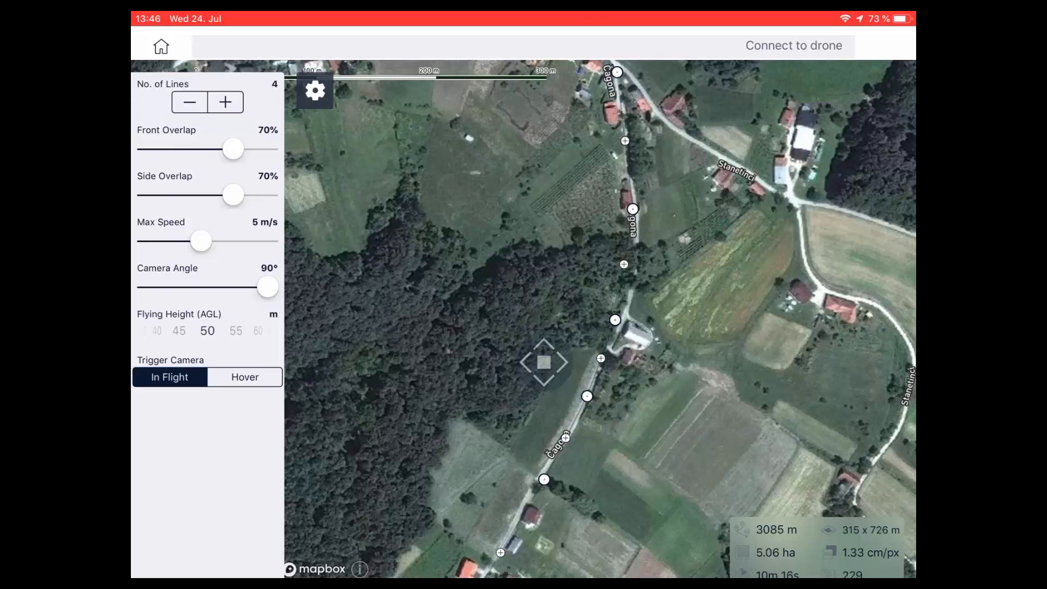
{"action": "left_click_drag", "start_coordinate": [245, 330], "coordinate": [160, 330]}
{"action": "left_click_drag", "start_coordinate": [235, 331], "coordinate": [163, 331]}
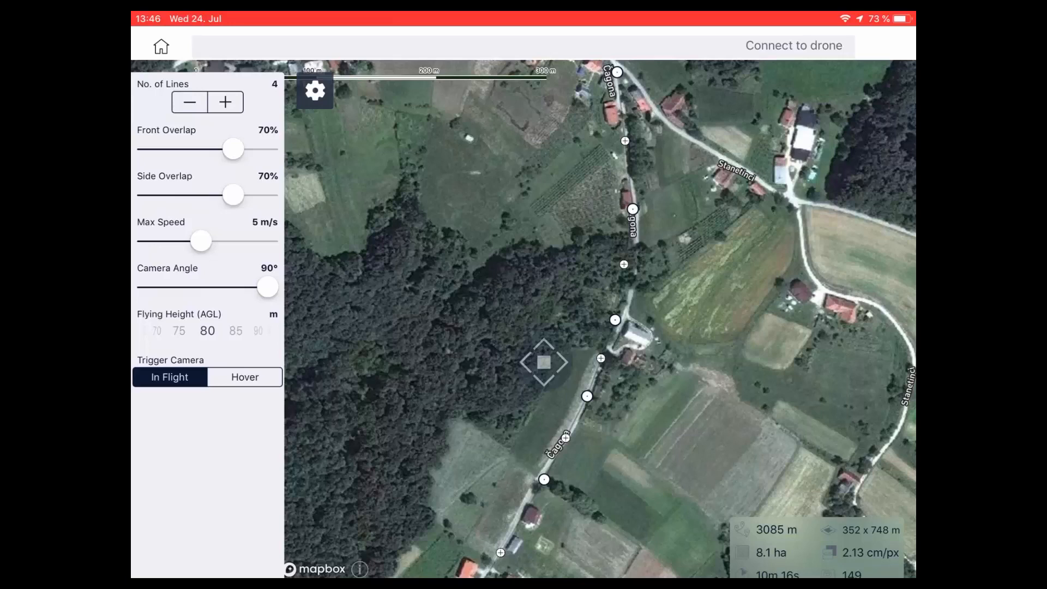
{"action": "left_click_drag", "start_coordinate": [233, 194], "coordinate": [249, 195]}
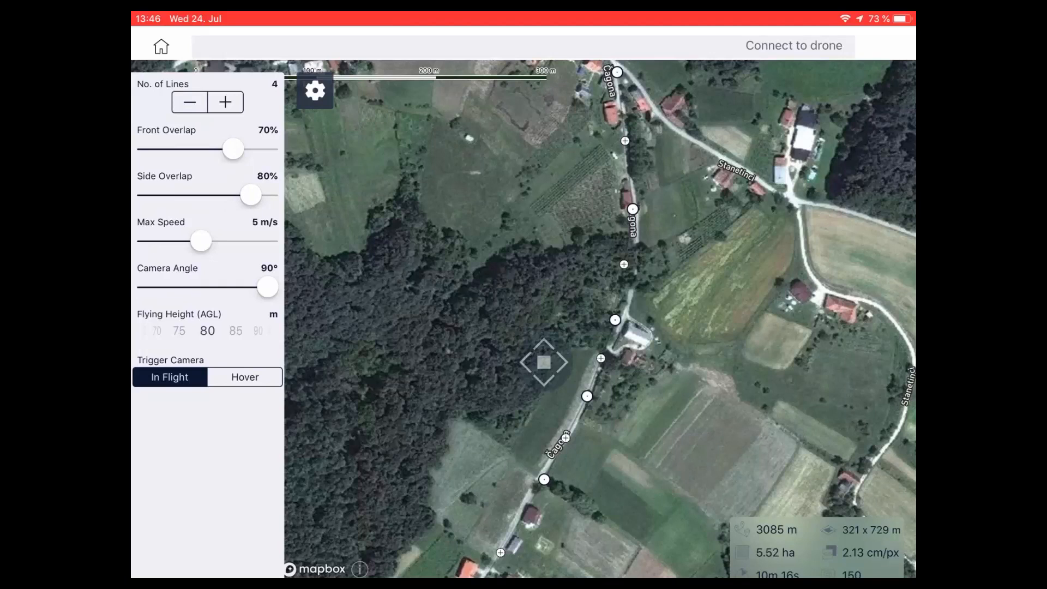
{"action": "left_click", "coordinate": [315, 90]}
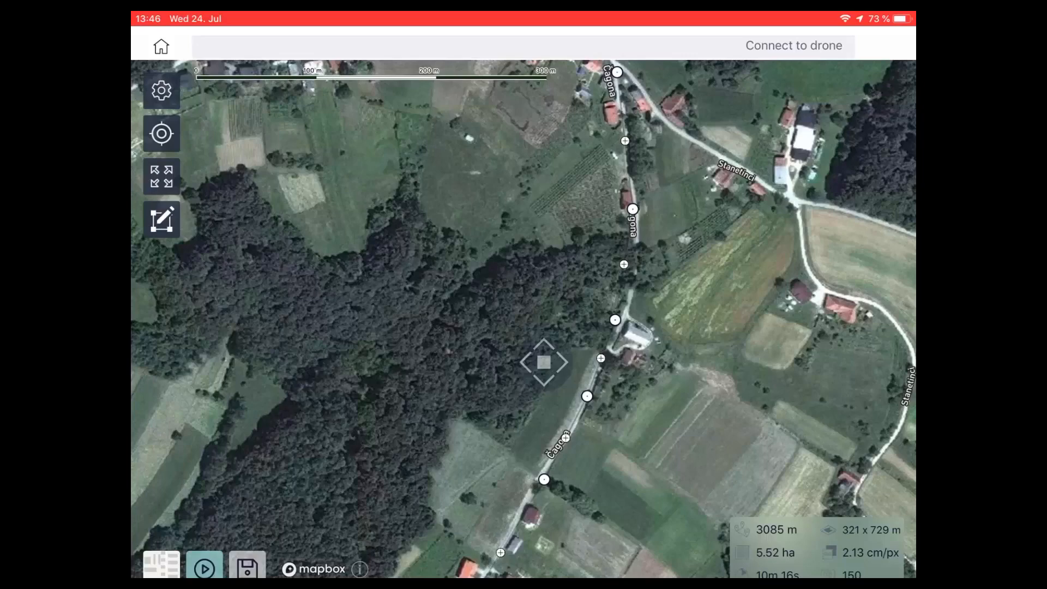
- Leave waypoint editing and inspect the four-line flight path along the road down to its start and end points
{"action": "left_click", "coordinate": [162, 220]}
{"action": "scroll", "coordinate": [523, 319], "scroll_direction": "down", "scroll_amount": 3}
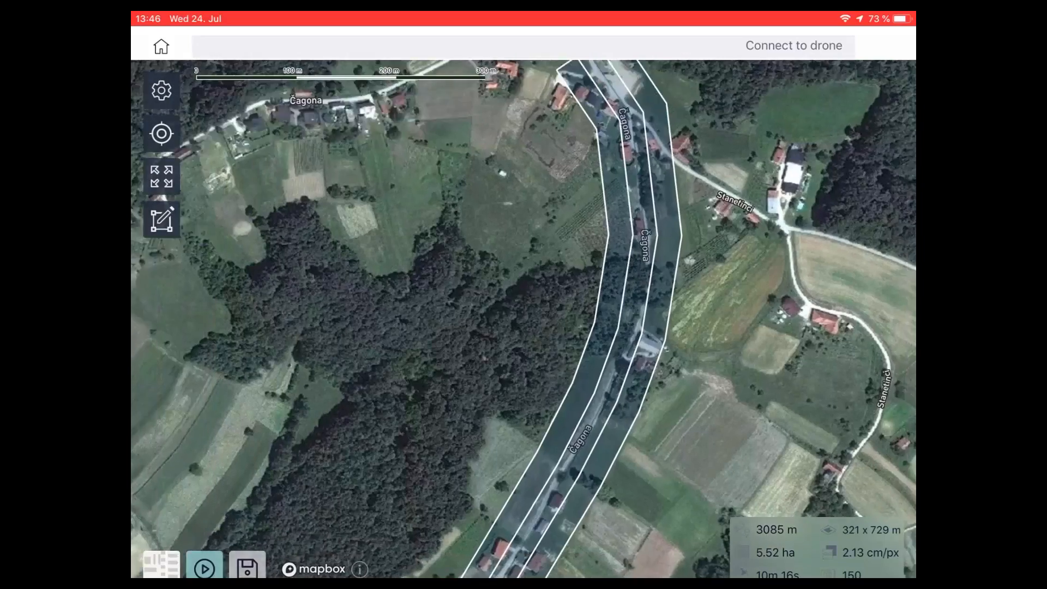
{"action": "left_click_drag", "start_coordinate": [523, 382], "coordinate": [555, 222]}
{"action": "left_click_drag", "start_coordinate": [600, 327], "coordinate": [463, 389]}
{"action": "left_click_drag", "start_coordinate": [524, 272], "coordinate": [516, 334]}
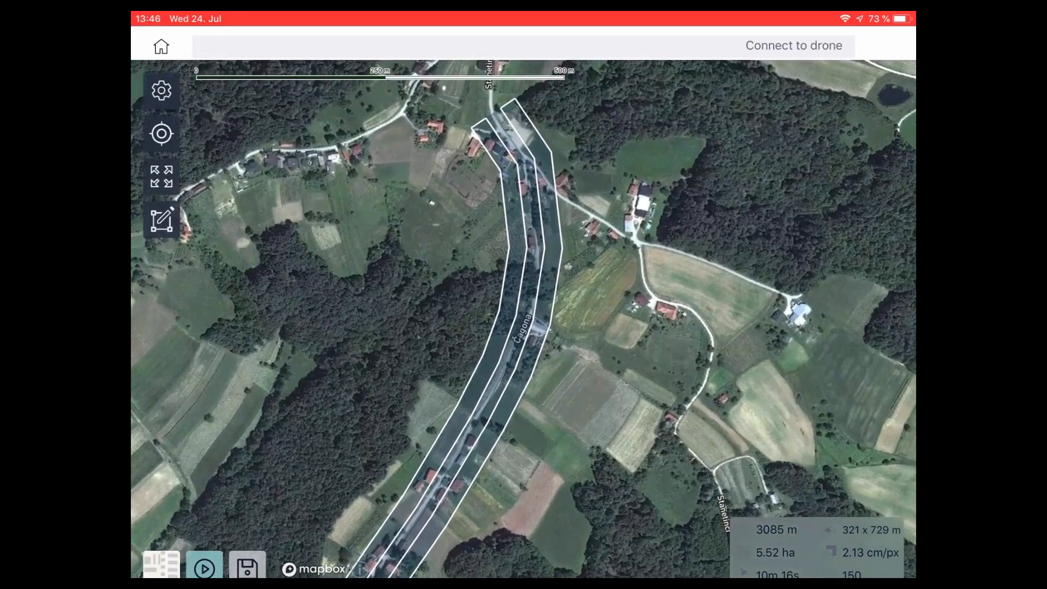
{"action": "left_click_drag", "start_coordinate": [523, 381], "coordinate": [591, 256]}
{"action": "scroll", "coordinate": [523, 319], "scroll_direction": "up", "scroll_amount": 4}
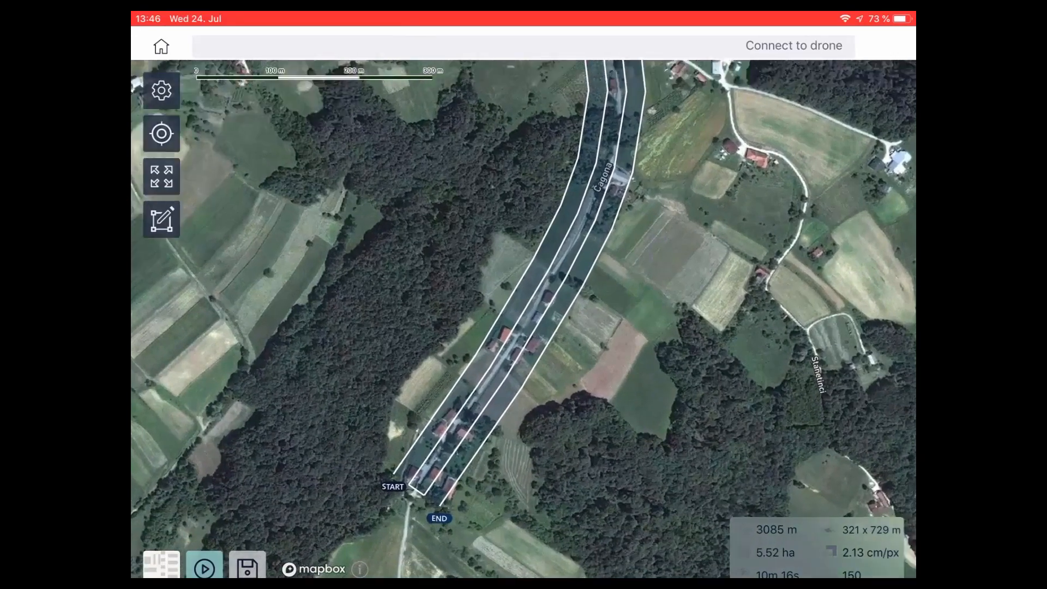
- Reduce the road mission to three flight lines
{"action": "left_click", "coordinate": [161, 90]}
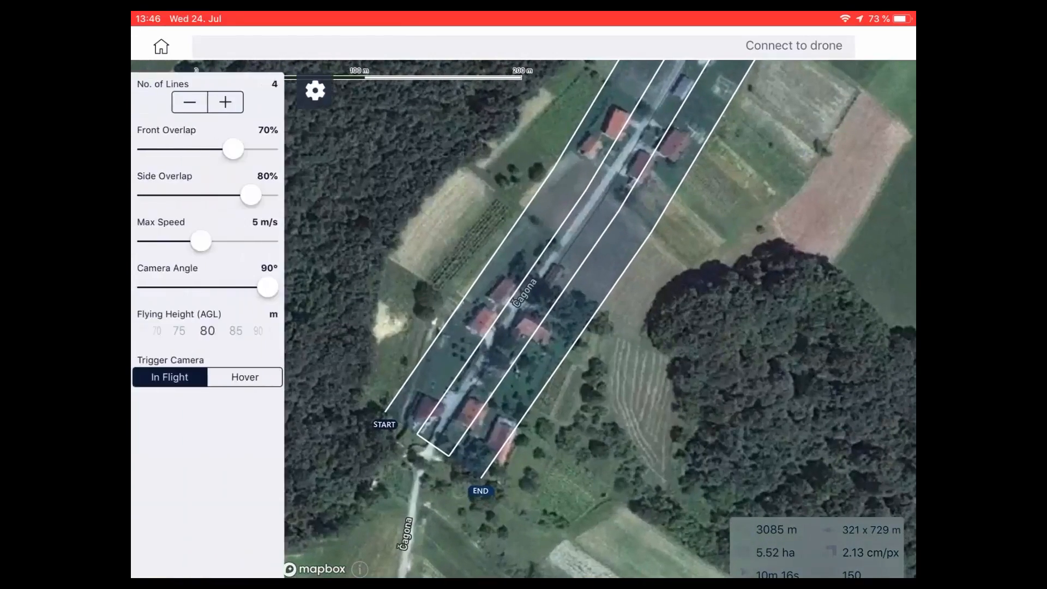
{"action": "left_click", "coordinate": [189, 102]}
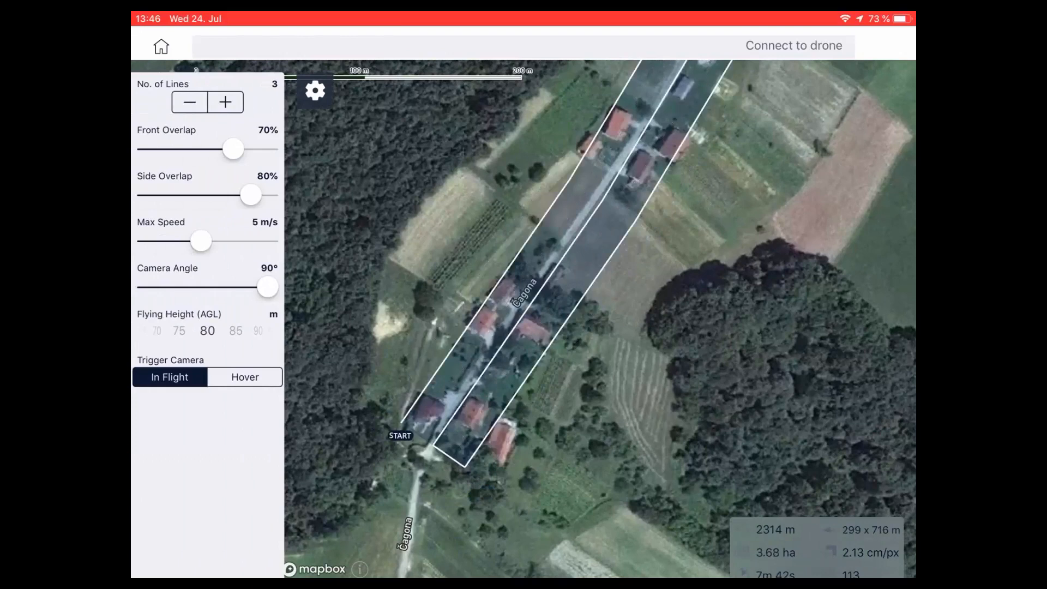
{"action": "left_click_drag", "start_coordinate": [578, 218], "coordinate": [518, 349]}
{"action": "scroll", "coordinate": [523, 318], "scroll_direction": "down", "scroll_amount": 2}
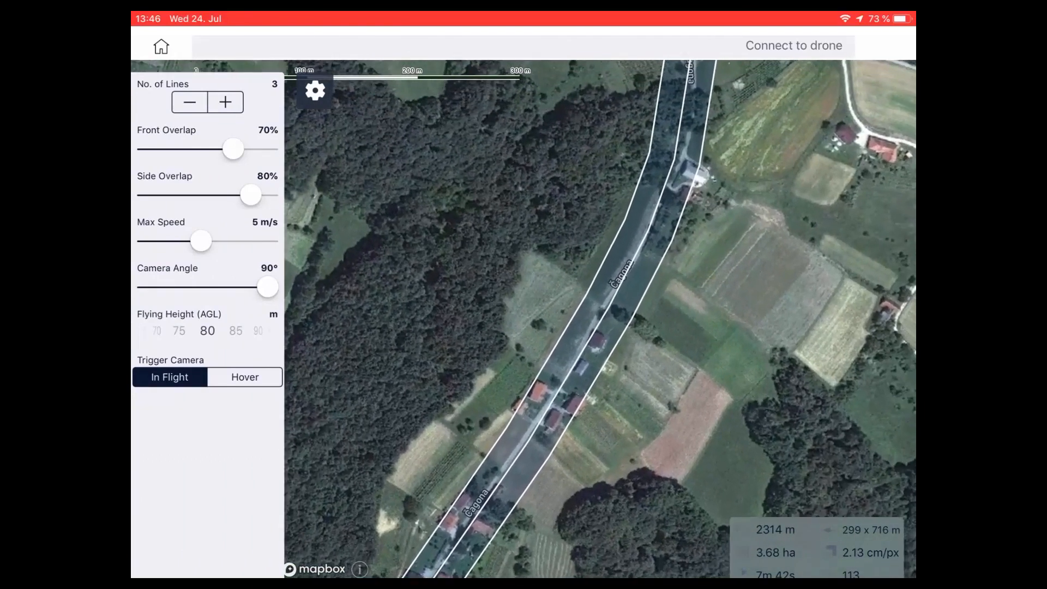
{"action": "left_click", "coordinate": [315, 90]}
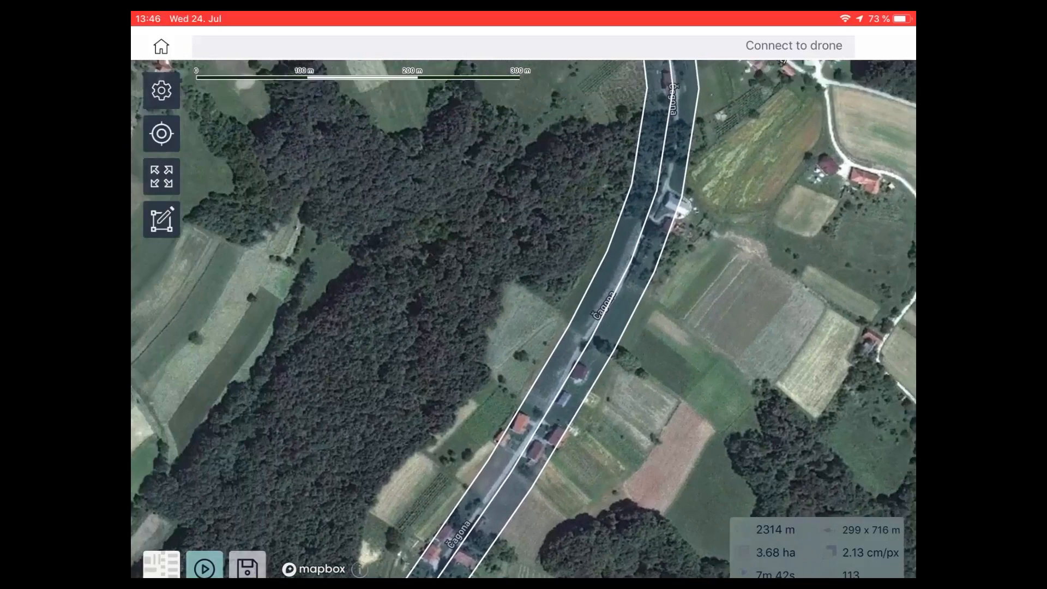
- Inspect the three-line flight path along the road up to its northern end and jump back a few seconds in recording BWWV9276
{"action": "left_click_drag", "start_coordinate": [545, 218], "coordinate": [453, 509]}
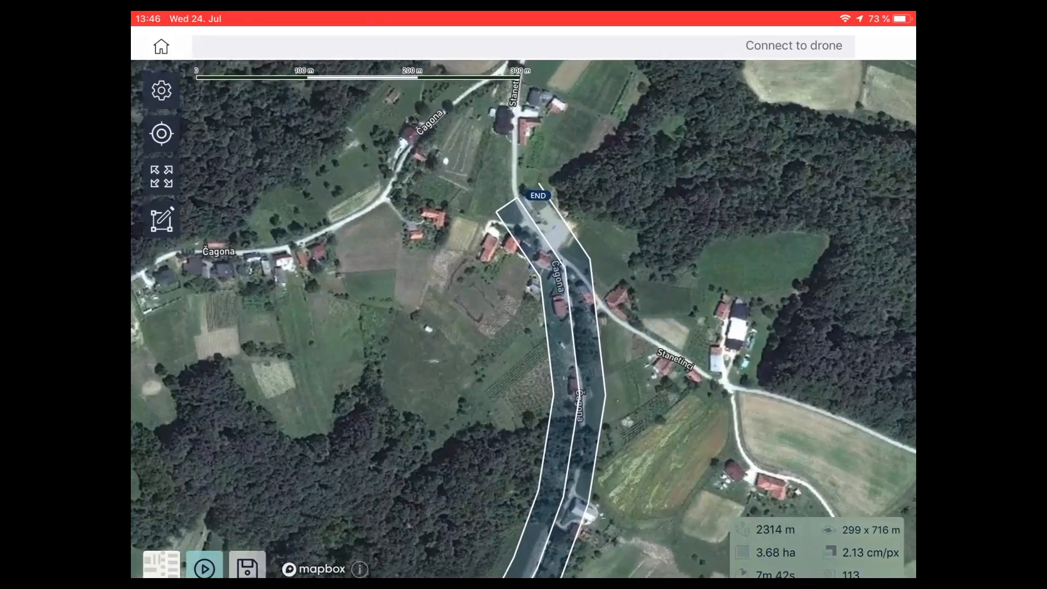
{"action": "left_click_drag", "start_coordinate": [523, 392], "coordinate": [534, 261]}
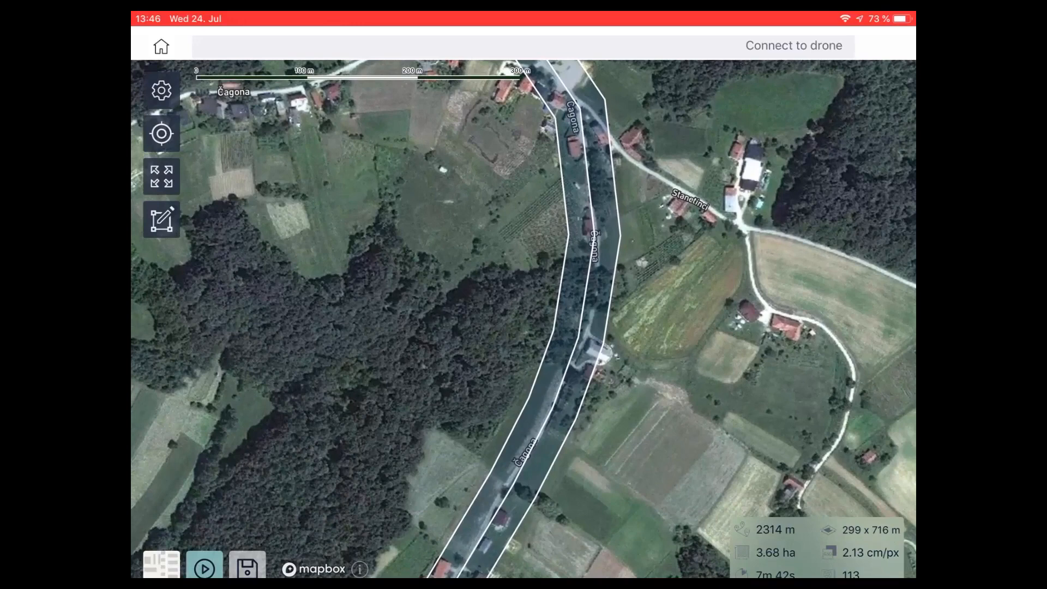
{"action": "scroll", "coordinate": [627, 382], "scroll_direction": "down", "scroll_amount": 3}
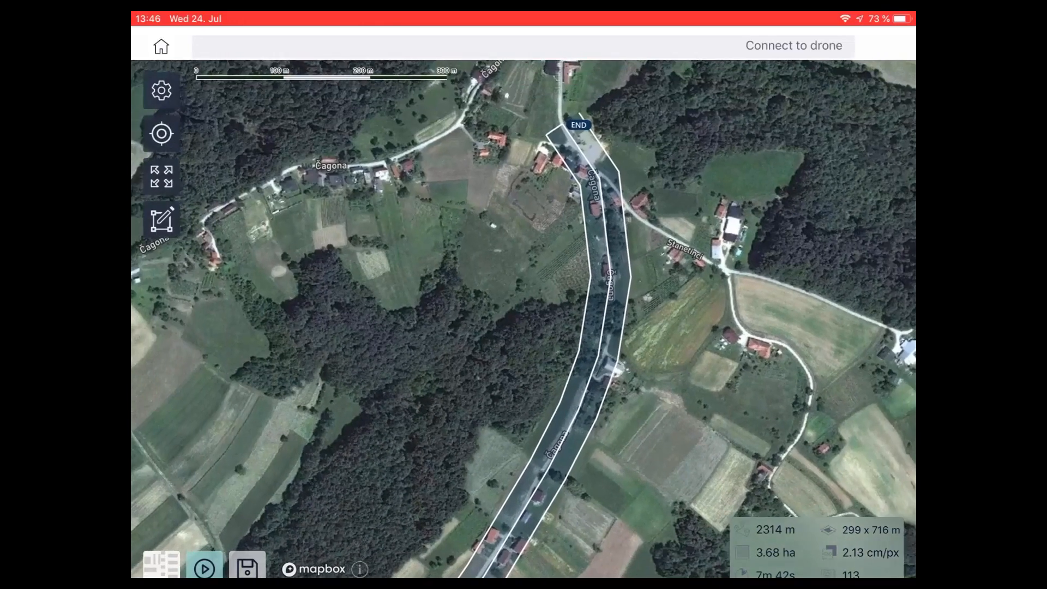
{"action": "left_click_drag", "start_coordinate": [523, 393], "coordinate": [587, 189]}
{"action": "left_click_drag", "start_coordinate": [545, 245], "coordinate": [496, 419]}
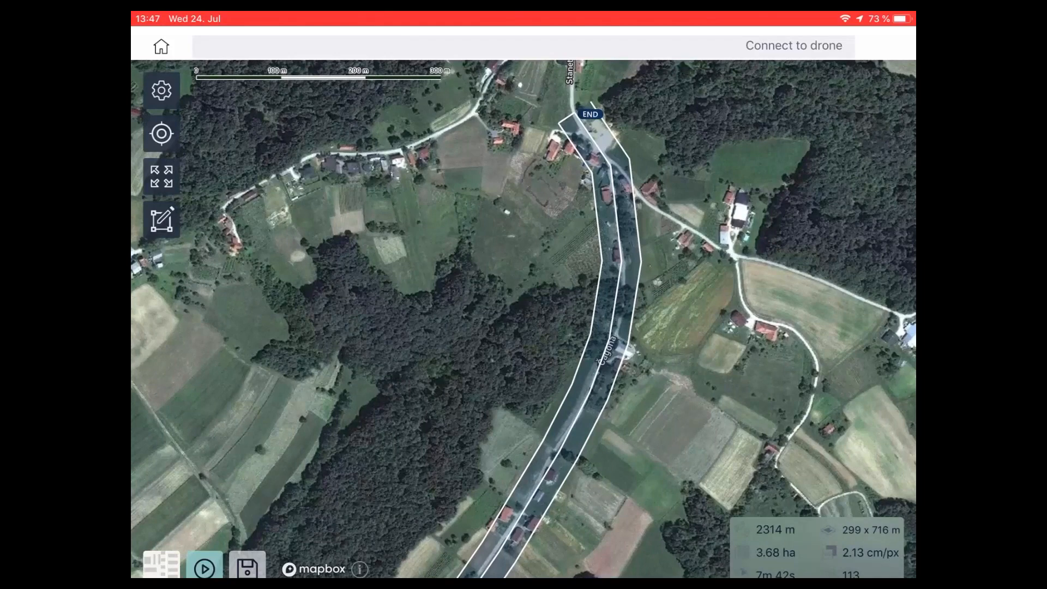
{"action": "mouse_move", "coordinate": [524, 327]}
{"action": "left_mouse_down"}
{"action": "mouse_move", "coordinate": [547, 231]}
{"action": "mouse_move", "coordinate": [518, 318]}
{"action": "left_mouse_up"}
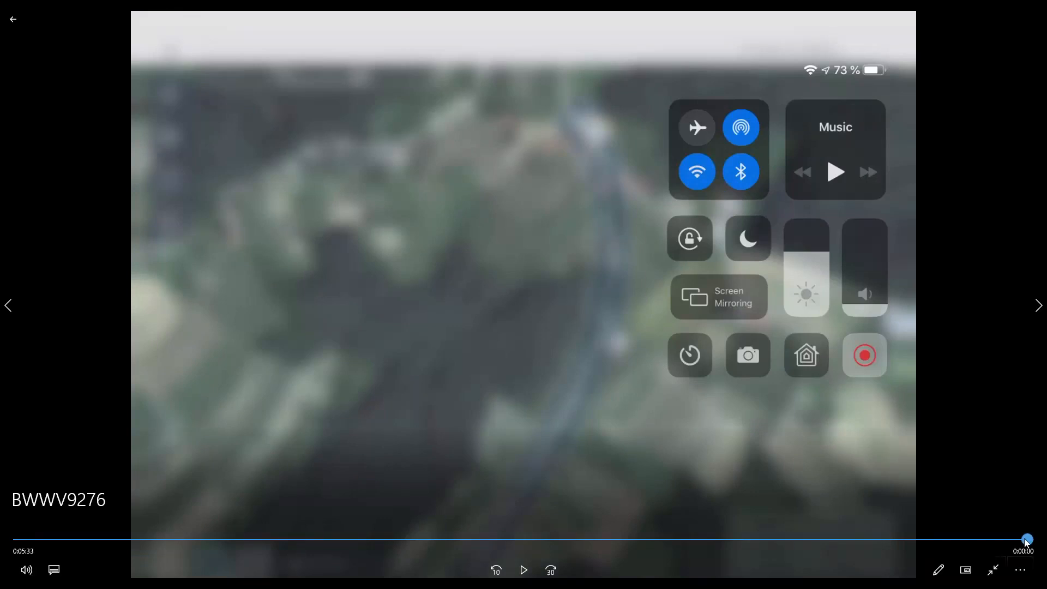
{"action": "left_click", "coordinate": [1010, 539]}
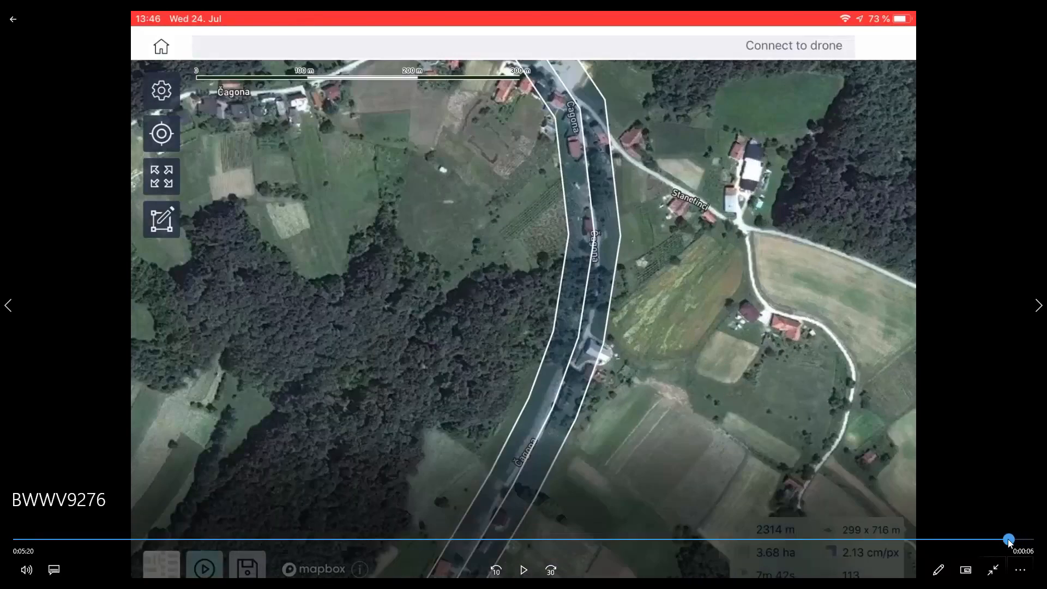
{"action": "key", "text": "space"}
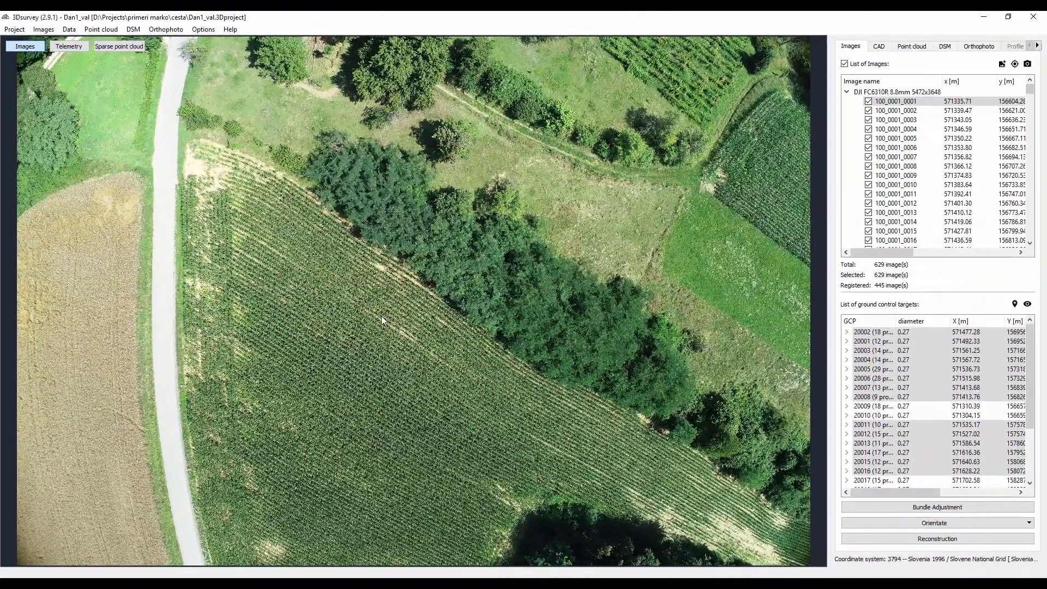
- Display the road project's sparse point cloud and examine the rows of camera positions along the whole corridor from an oblique view
{"action": "left_click", "coordinate": [119, 47]}
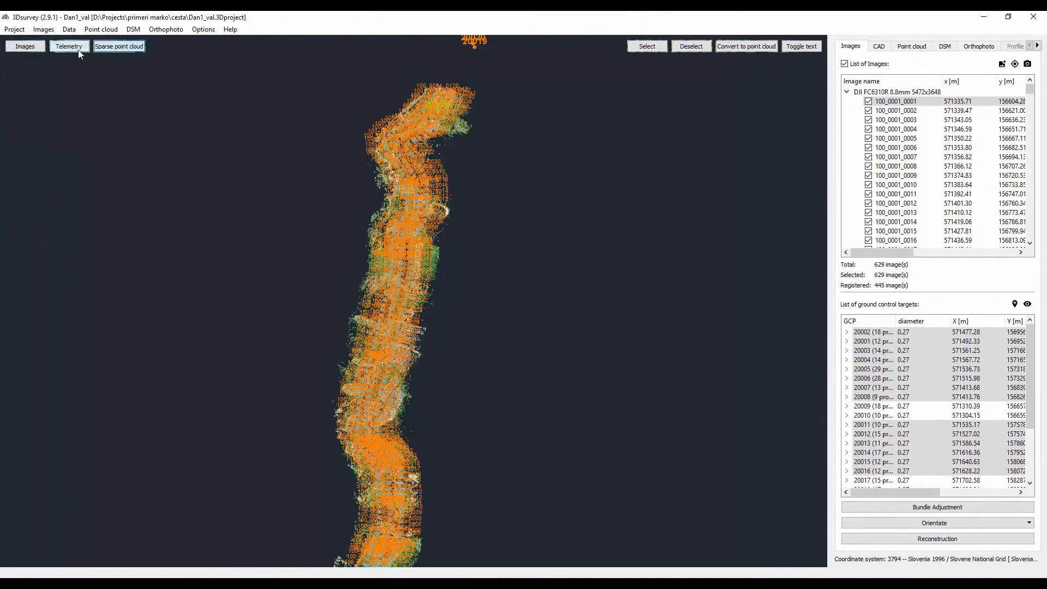
{"action": "left_click", "coordinate": [78, 50]}
{"action": "left_click", "coordinate": [100, 47]}
{"action": "left_click_drag", "start_coordinate": [346, 388], "coordinate": [289, 265]}
{"action": "middle_click_drag", "start_coordinate": [354, 304], "coordinate": [651, 221]}
{"action": "scroll", "coordinate": [328, 339], "scroll_direction": "up", "scroll_amount": 4}
{"action": "left_click_drag", "start_coordinate": [328, 339], "coordinate": [508, 298]}
{"action": "left_click_drag", "start_coordinate": [279, 278], "coordinate": [339, 349]}
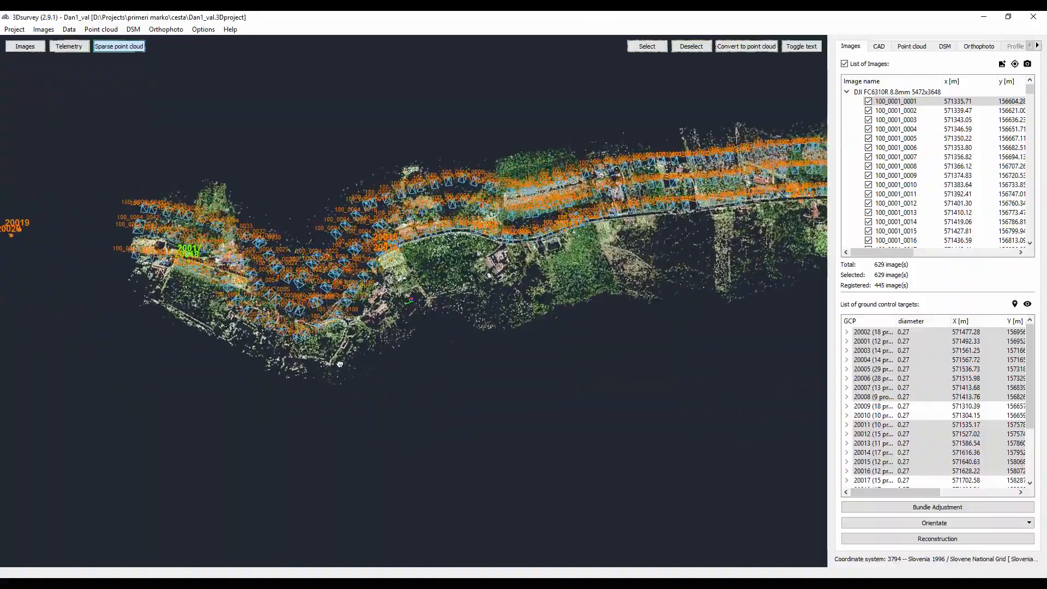
- Examine the parallel camera rows close up where they follow the road past ground control point 20013
{"action": "right_click_drag", "start_coordinate": [569, 243], "coordinate": [371, 308]}
{"action": "scroll", "coordinate": [370, 309], "scroll_direction": "up", "scroll_amount": 3}
{"action": "left_click_drag", "start_coordinate": [371, 309], "coordinate": [369, 385]}
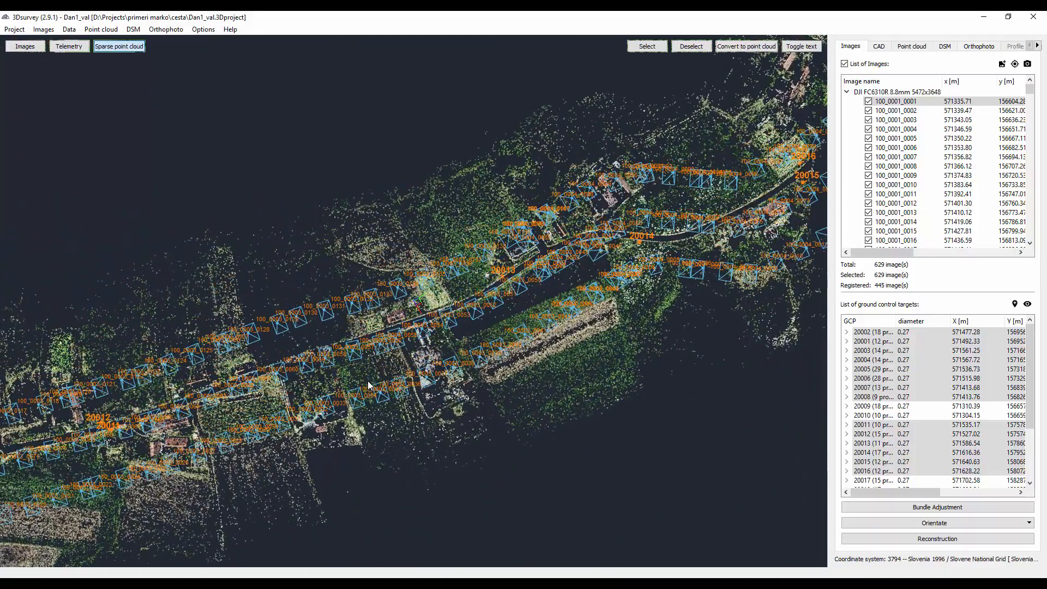
{"action": "scroll", "coordinate": [417, 370], "scroll_direction": "up", "scroll_amount": 3}
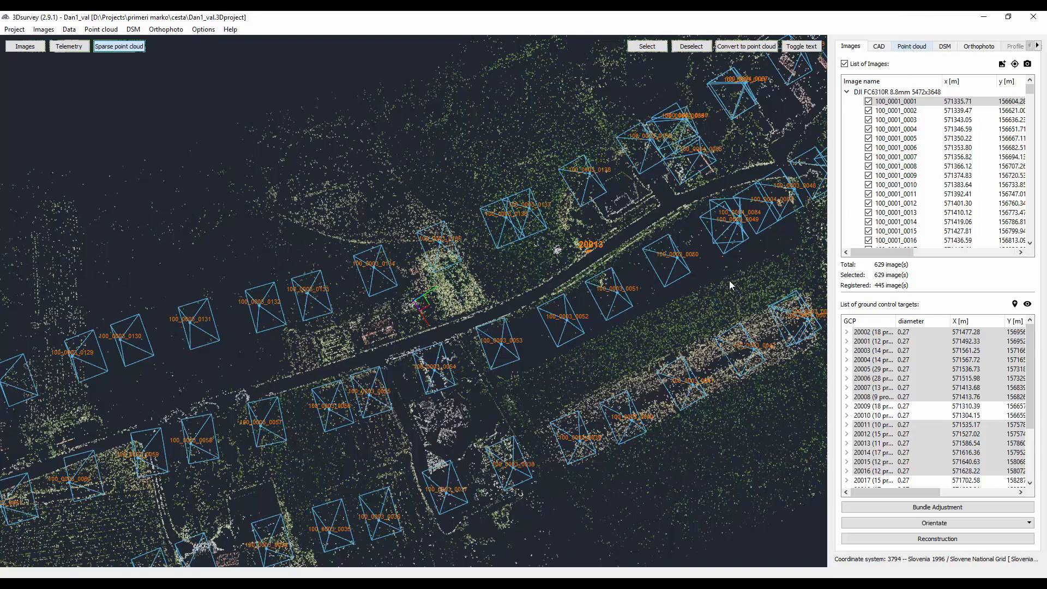
- Display the dense point cloud of the road corridor and examine the houses and fields around the village road up close
{"action": "left_click", "coordinate": [910, 48]}
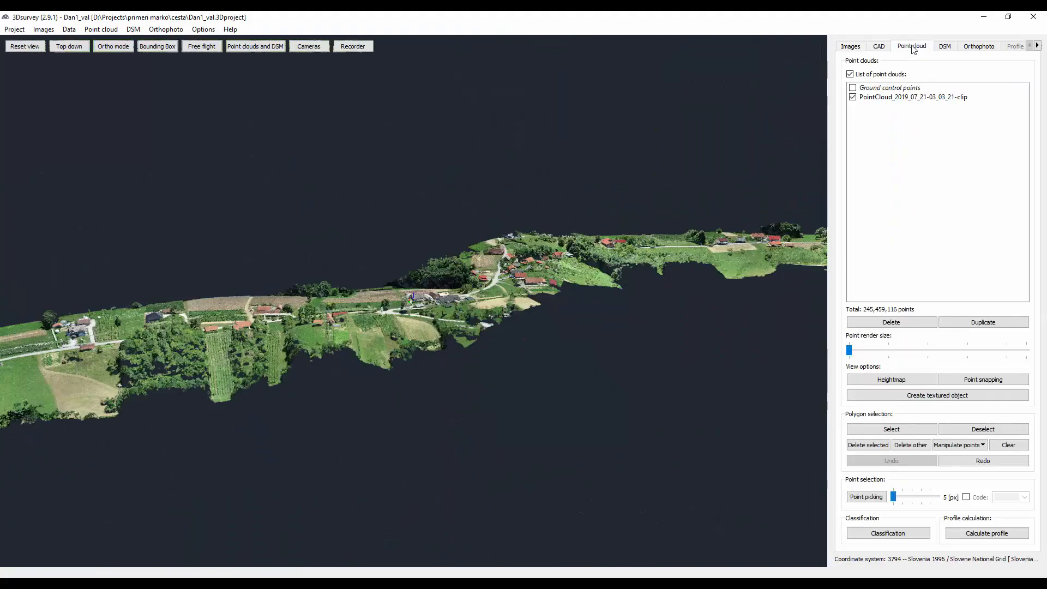
{"action": "left_click_drag", "start_coordinate": [429, 242], "coordinate": [457, 354]}
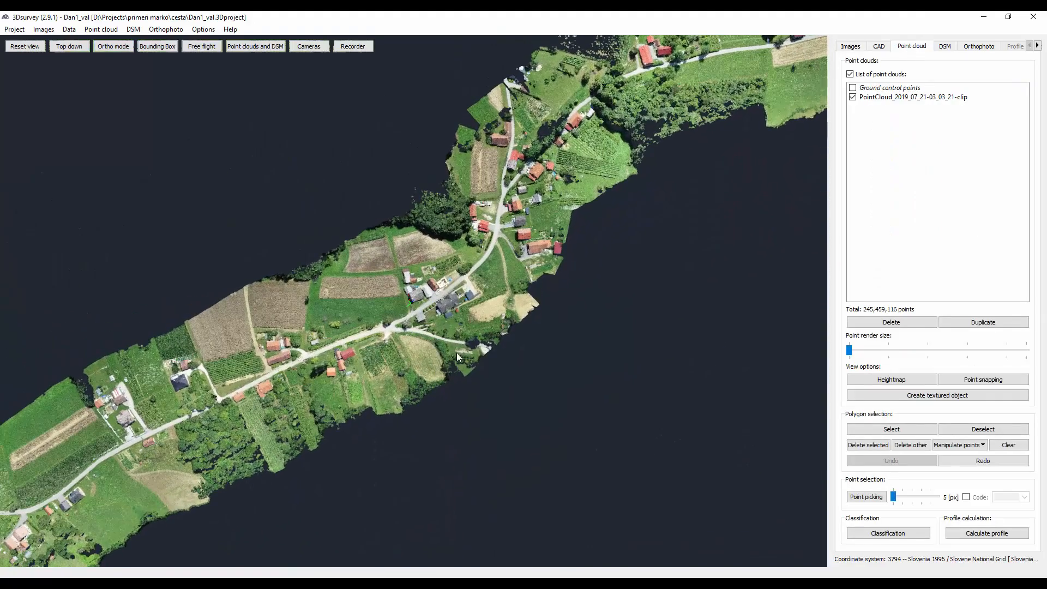
{"action": "scroll", "coordinate": [343, 365], "scroll_direction": "up", "scroll_amount": 3}
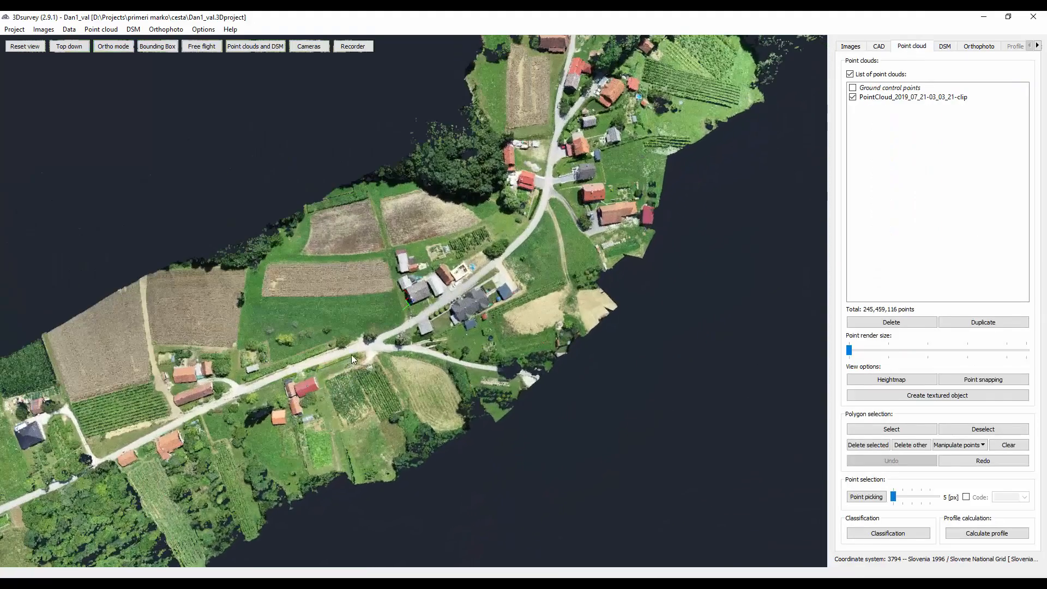
{"action": "scroll", "coordinate": [351, 354], "scroll_direction": "up", "scroll_amount": 3}
{"action": "left_click_drag", "start_coordinate": [581, 194], "coordinate": [616, 256]}
{"action": "scroll", "coordinate": [473, 322], "scroll_direction": "up", "scroll_amount": 4}
{"action": "left_click_drag", "start_coordinate": [261, 338], "coordinate": [801, 357]}
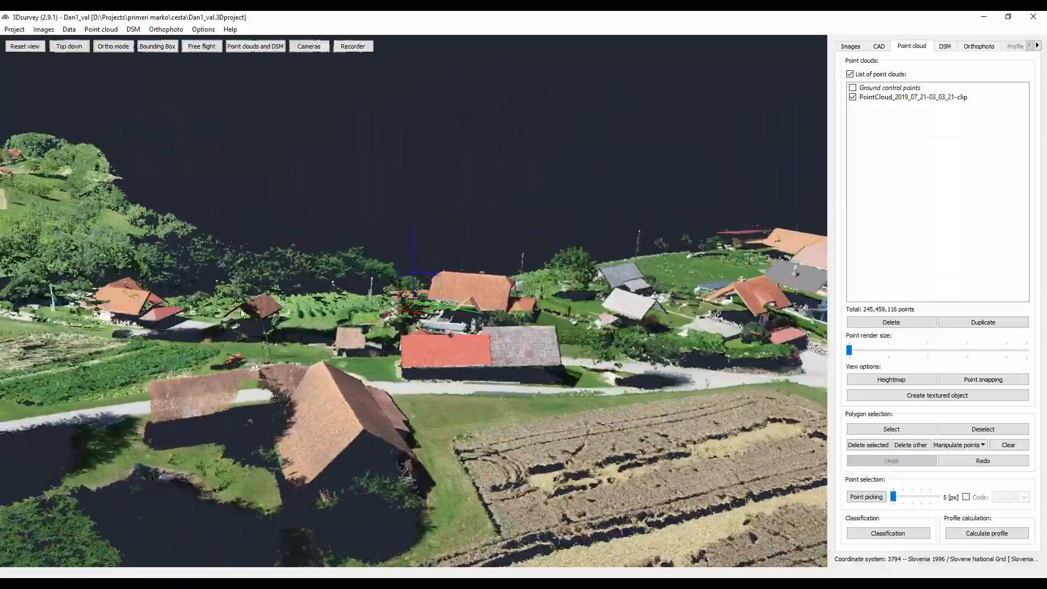
- Follow the road through the dense point cloud, examining the houses, vineyards and tree-covered areas beside it
{"action": "left_click_drag", "start_coordinate": [665, 93], "coordinate": [617, 174]}
{"action": "left_click_drag", "start_coordinate": [359, 306], "coordinate": [980, 497]}
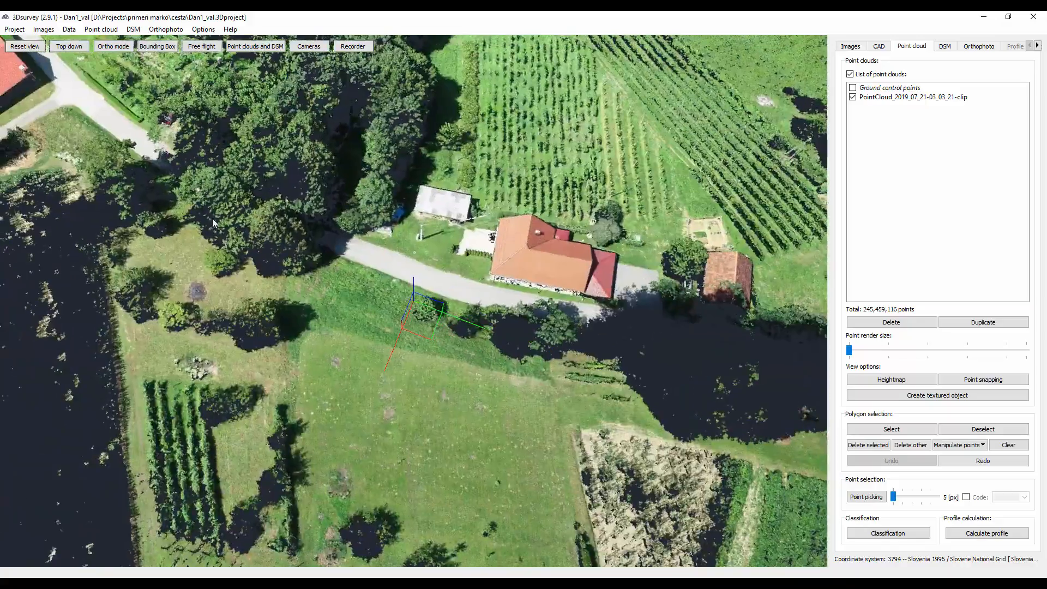
{"action": "left_click_drag", "start_coordinate": [211, 218], "coordinate": [582, 391]}
{"action": "left_click_drag", "start_coordinate": [446, 244], "coordinate": [816, 560]}
{"action": "mouse_move", "coordinate": [360, 264]}
{"action": "left_mouse_down"}
{"action": "mouse_move", "coordinate": [505, 463]}
{"action": "mouse_move", "coordinate": [651, 562]}
{"action": "left_mouse_up"}
{"action": "left_click_drag", "start_coordinate": [357, 234], "coordinate": [599, 534]}
{"action": "mouse_move", "coordinate": [382, 248]}
{"action": "left_mouse_down"}
{"action": "mouse_move", "coordinate": [588, 547]}
{"action": "mouse_move", "coordinate": [629, 582]}
{"action": "left_mouse_up"}
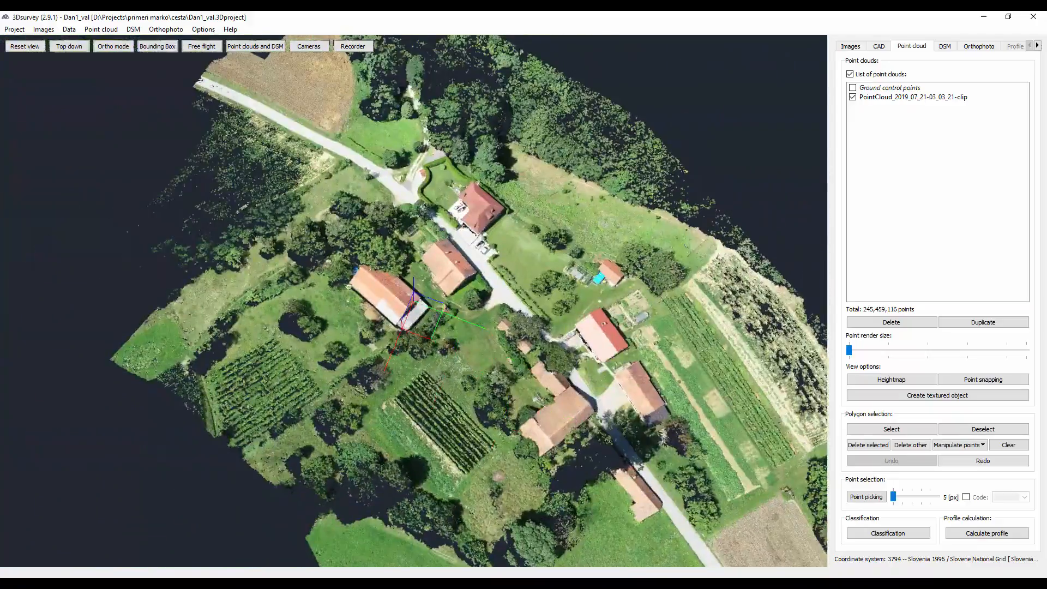
- Examine the full length of the dense point cloud from an oblique view and move to the road's end beside the ploughed field
{"action": "left_click_drag", "start_coordinate": [270, 214], "coordinate": [380, 350]}
{"action": "mouse_move", "coordinate": [379, 350]}
{"action": "right_mouse_down"}
{"action": "mouse_move", "coordinate": [595, 257]}
{"action": "mouse_move", "coordinate": [599, 236]}
{"action": "right_mouse_up"}
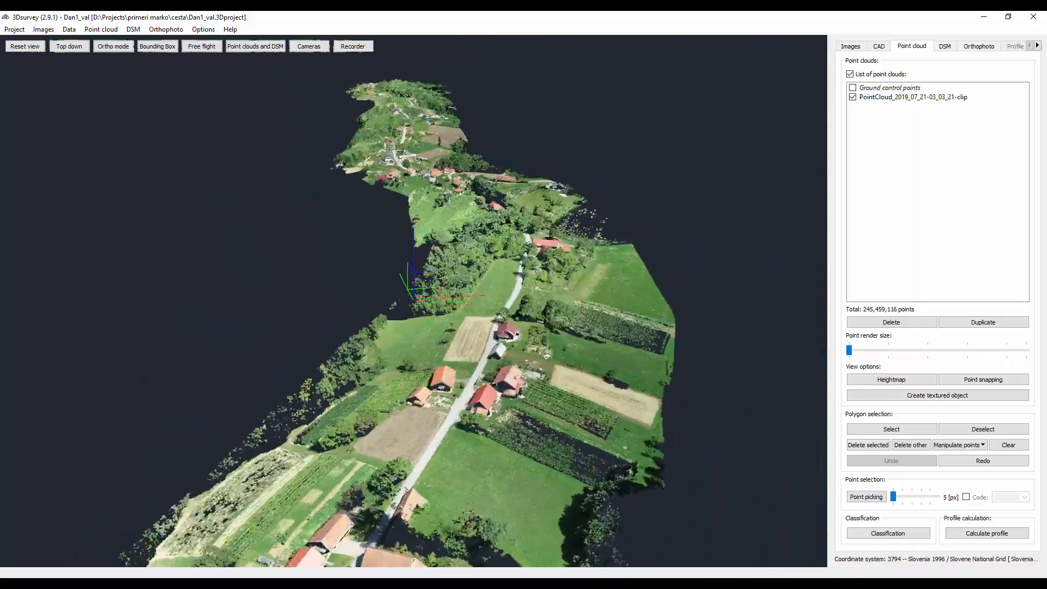
{"action": "left_click_drag", "start_coordinate": [406, 474], "coordinate": [453, 267]}
{"action": "left_click_drag", "start_coordinate": [348, 436], "coordinate": [447, 294]}
{"action": "left_click_drag", "start_coordinate": [406, 335], "coordinate": [472, 264]}
{"action": "right_click_drag", "start_coordinate": [498, 264], "coordinate": [613, 259]}
{"action": "scroll", "coordinate": [274, 255], "scroll_direction": "down", "scroll_amount": 3}
{"action": "right_click_drag", "start_coordinate": [275, 256], "coordinate": [267, 370]}
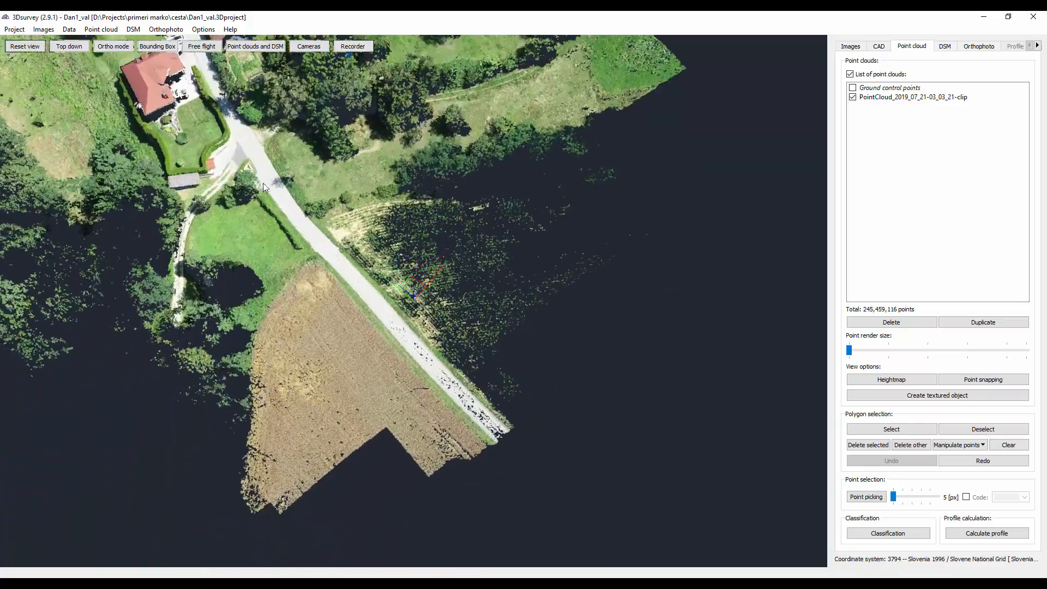
- Follow the road through the dense point cloud from above, from the ploughed field past the village houses to the wooded bend
{"action": "left_click_drag", "start_coordinate": [263, 182], "coordinate": [433, 456]}
{"action": "left_click_drag", "start_coordinate": [305, 199], "coordinate": [455, 460]}
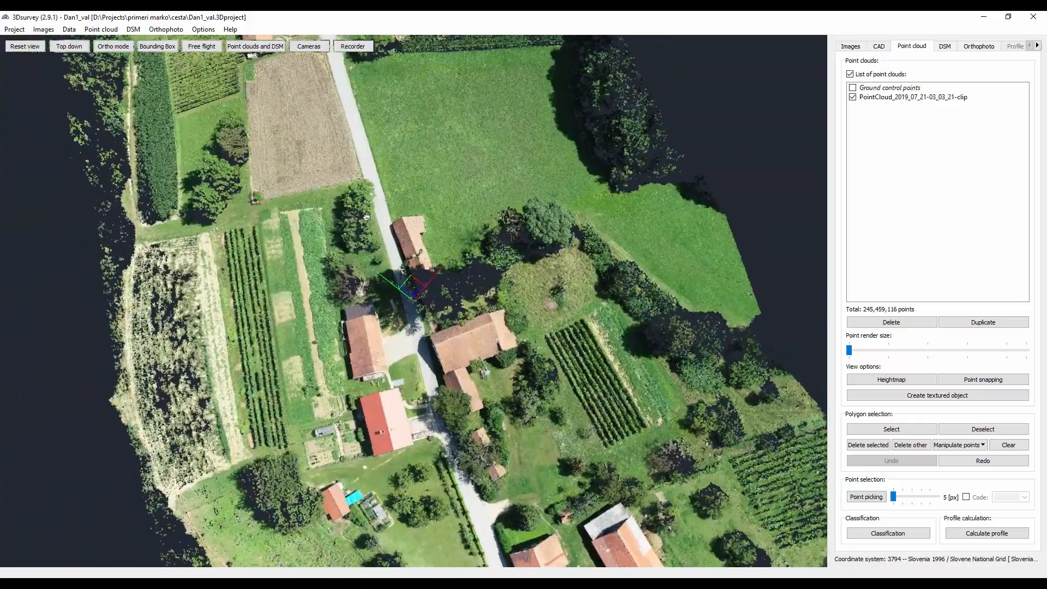
{"action": "left_click_drag", "start_coordinate": [364, 166], "coordinate": [440, 450]}
{"action": "mouse_move", "coordinate": [332, 194]}
{"action": "left_mouse_down"}
{"action": "mouse_move", "coordinate": [363, 339]}
{"action": "mouse_move", "coordinate": [386, 386]}
{"action": "left_mouse_up"}
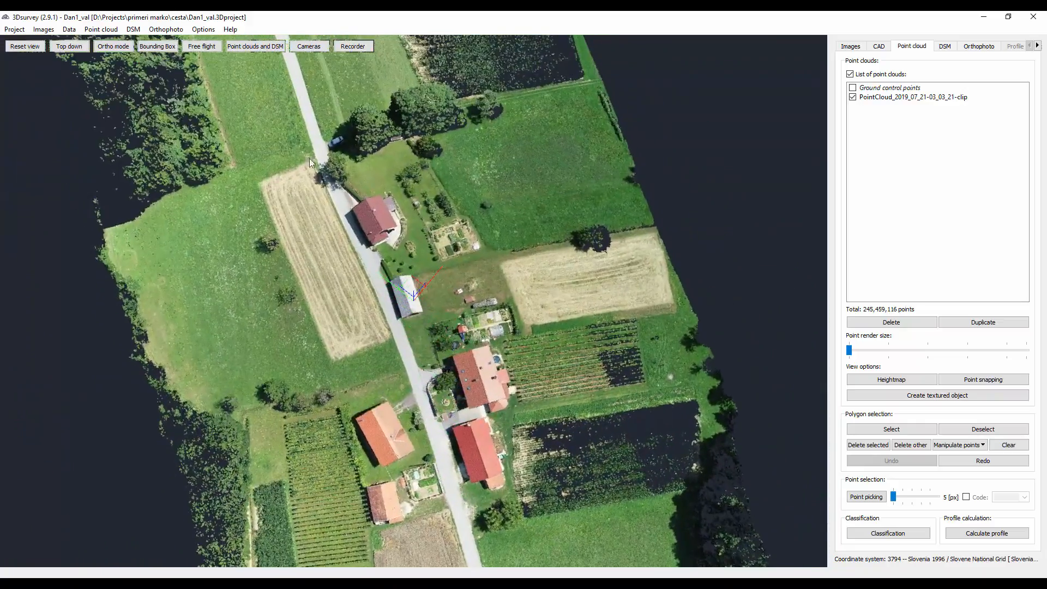
{"action": "mouse_move", "coordinate": [309, 158]}
{"action": "left_mouse_down"}
{"action": "mouse_move", "coordinate": [379, 303]}
{"action": "mouse_move", "coordinate": [423, 456]}
{"action": "left_mouse_up"}
{"action": "left_click_drag", "start_coordinate": [325, 182], "coordinate": [445, 405]}
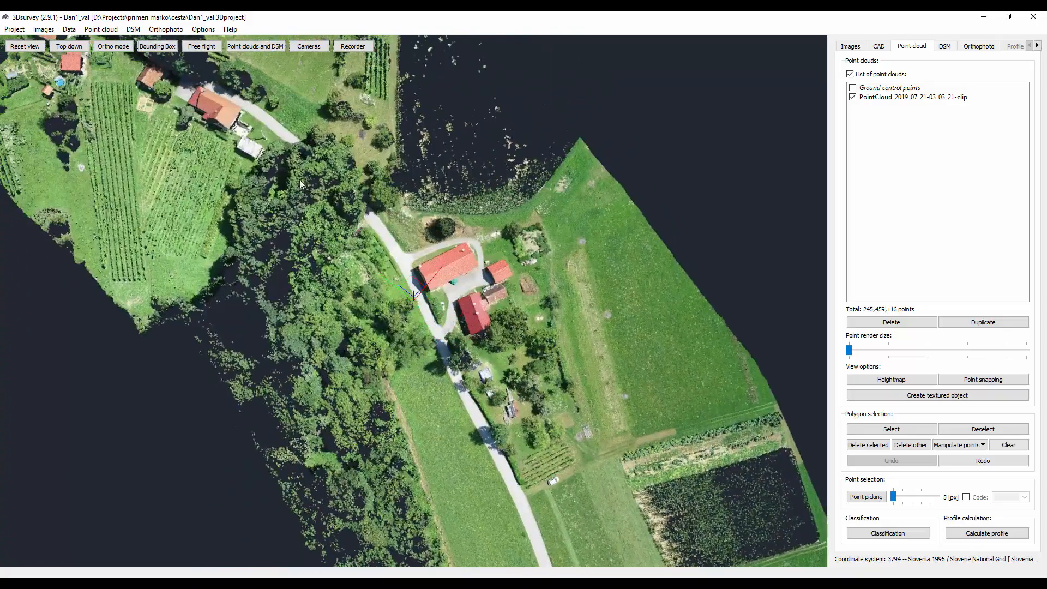
{"action": "mouse_move", "coordinate": [284, 175]}
{"action": "left_mouse_down"}
{"action": "mouse_move", "coordinate": [332, 255]}
{"action": "mouse_move", "coordinate": [451, 359]}
{"action": "left_mouse_up"}
{"action": "left_click_drag", "start_coordinate": [229, 232], "coordinate": [421, 360]}
- Continue along the dense point cloud past the wooded slope to the opposite end of the road corridor
{"action": "left_click_drag", "start_coordinate": [148, 221], "coordinate": [345, 304]}
{"action": "left_click_drag", "start_coordinate": [122, 192], "coordinate": [256, 277]}
{"action": "left_click_drag", "start_coordinate": [196, 188], "coordinate": [257, 259]}
{"action": "left_click_drag", "start_coordinate": [116, 69], "coordinate": [261, 226]}
{"action": "left_click_drag", "start_coordinate": [82, 41], "coordinate": [231, 228]}
{"action": "left_click_drag", "start_coordinate": [57, 62], "coordinate": [240, 275]}
{"action": "left_click_drag", "start_coordinate": [121, 173], "coordinate": [321, 285]}
{"action": "left_click_drag", "start_coordinate": [274, 156], "coordinate": [355, 279]}
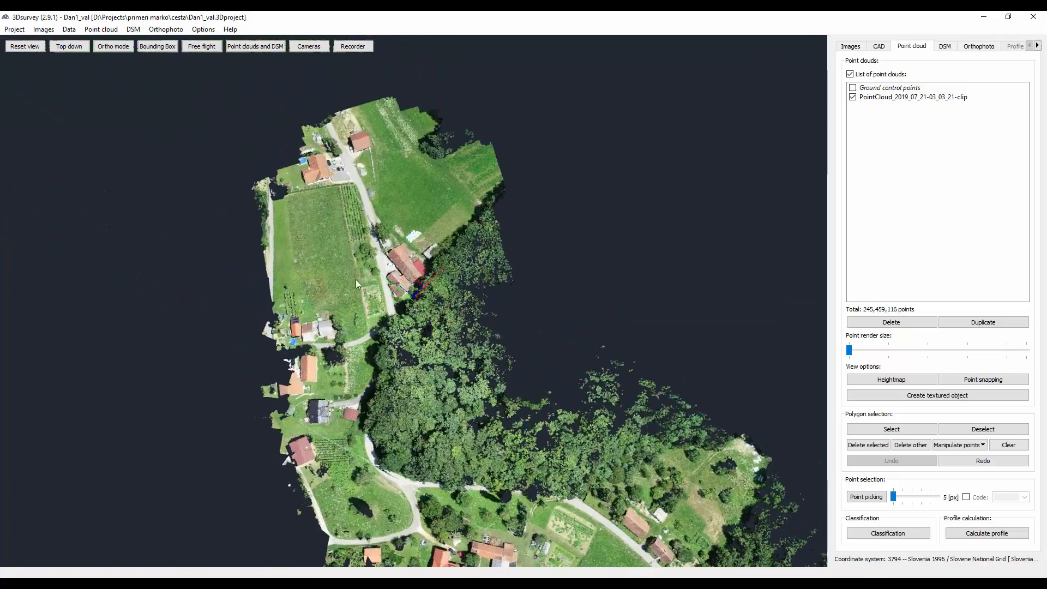
- Examine the forest, road junction and surrounding houses in the dense point cloud from an oblique view
{"action": "left_click_drag", "start_coordinate": [358, 216], "coordinate": [388, 282]}
{"action": "right_click_drag", "start_coordinate": [387, 282], "coordinate": [383, 214]}
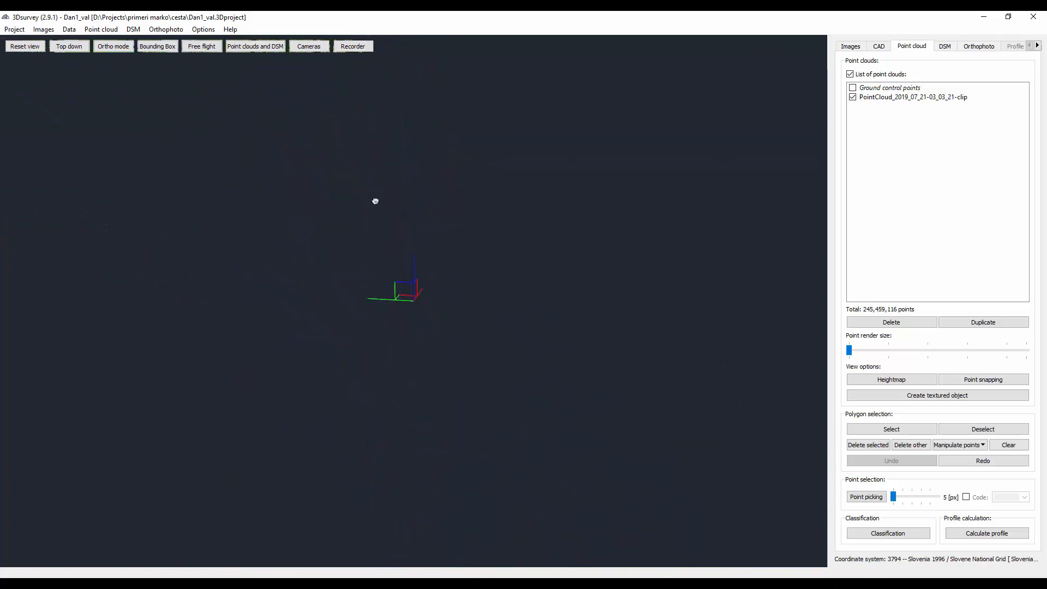
{"action": "scroll", "coordinate": [383, 256], "scroll_direction": "down", "scroll_amount": 2}
{"action": "left_click_drag", "start_coordinate": [380, 300], "coordinate": [359, 103]}
{"action": "right_click_drag", "start_coordinate": [409, 274], "coordinate": [445, 294]}
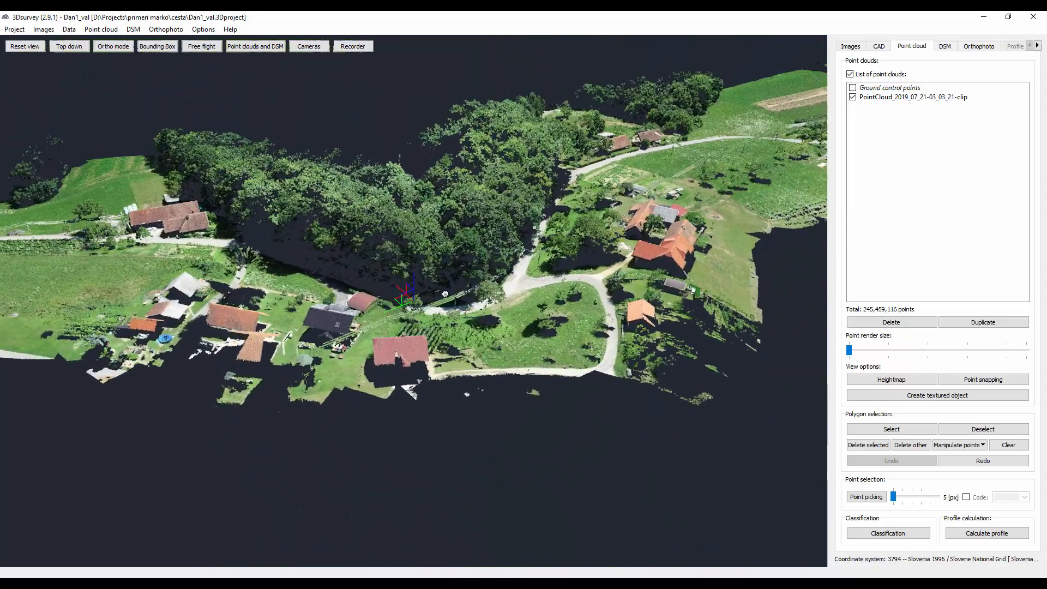
- Return to the sparse point cloud and examine the camera positions over the road near ground control point 20013
{"action": "left_click", "coordinate": [850, 47]}
{"action": "right_click_drag", "start_coordinate": [535, 388], "coordinate": [560, 307]}
{"action": "scroll", "coordinate": [196, 113], "scroll_direction": "up", "scroll_amount": 2}
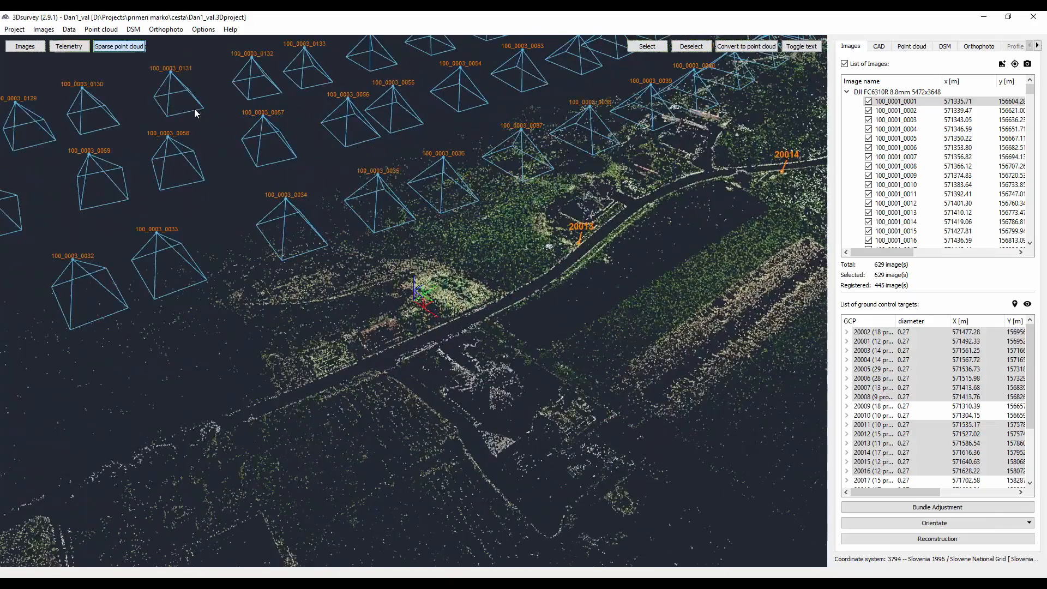
{"action": "right_click_drag", "start_coordinate": [210, 124], "coordinate": [286, 158]}
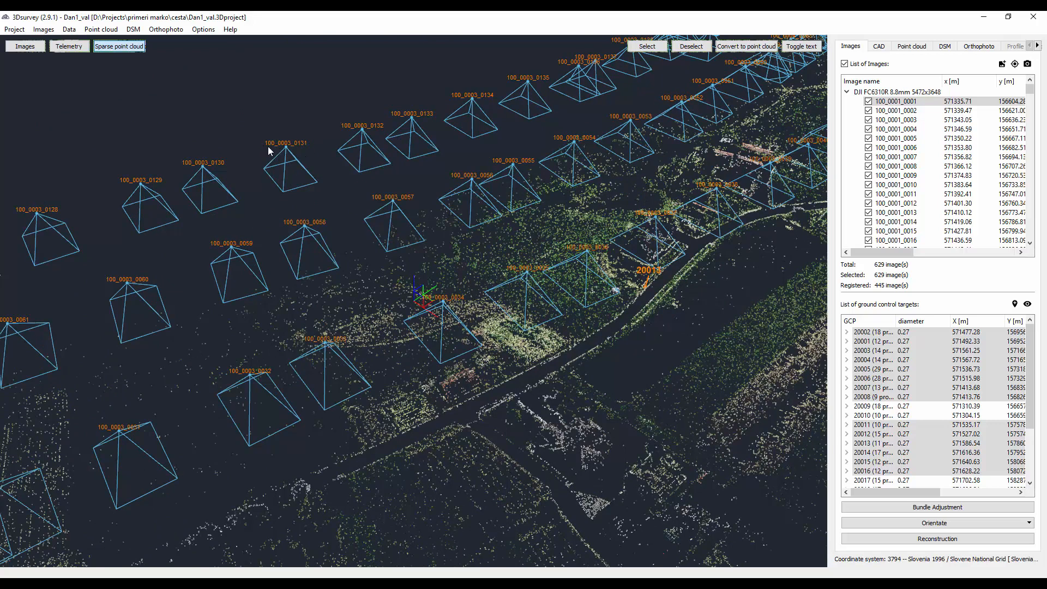
- Examine the three parallel camera rows along the corridor as far as ground control points 20001 and 20002
{"action": "scroll", "coordinate": [268, 146], "scroll_direction": "down", "scroll_amount": 10}
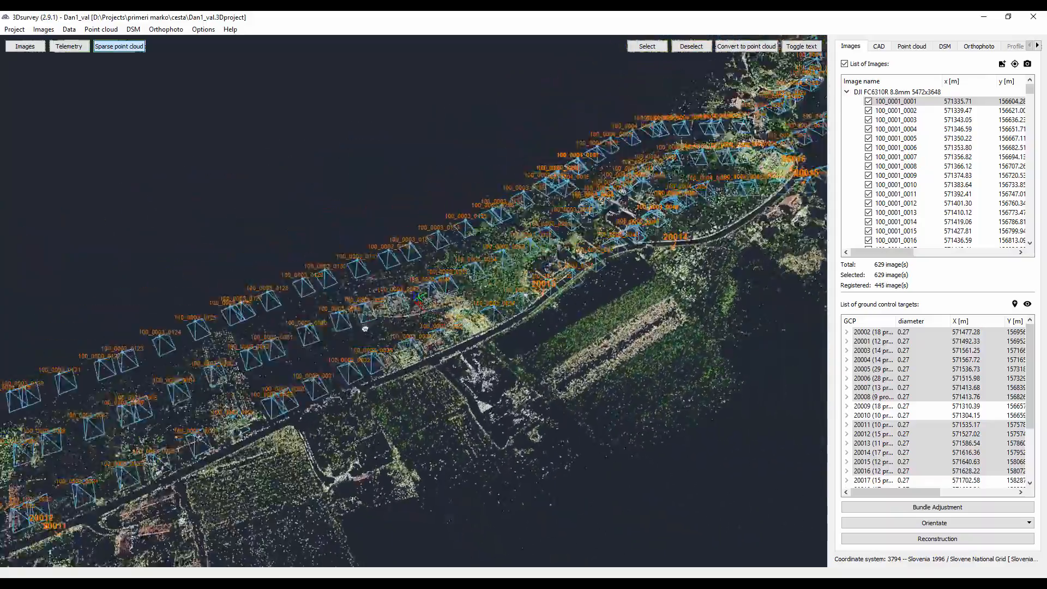
{"action": "left_click_drag", "start_coordinate": [349, 357], "coordinate": [627, 224]}
{"action": "left_click_drag", "start_coordinate": [107, 455], "coordinate": [350, 318]}
{"action": "scroll", "coordinate": [349, 338], "scroll_direction": "down", "scroll_amount": 8}
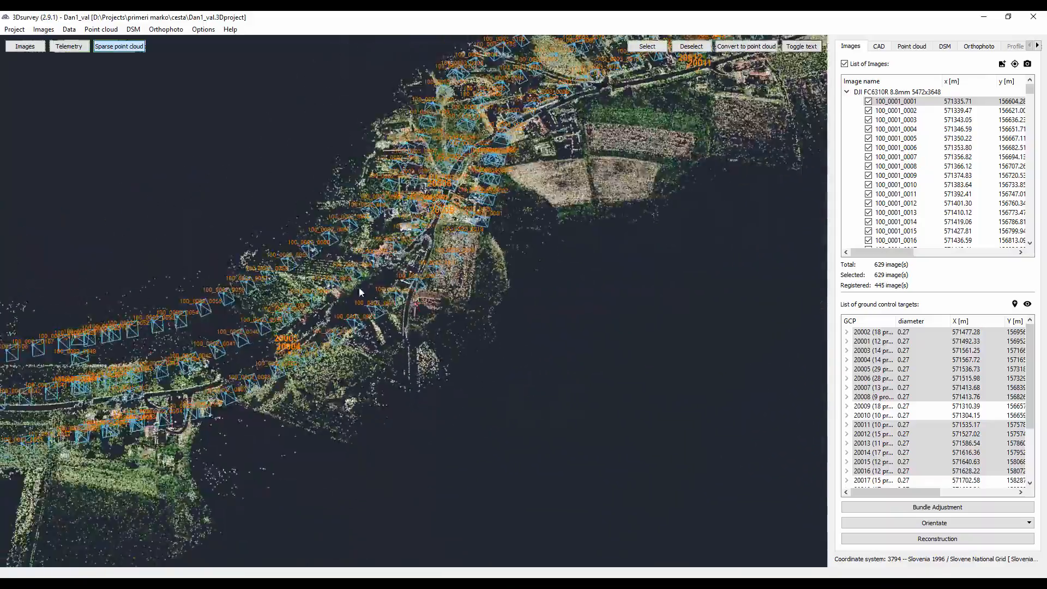
{"action": "left_click_drag", "start_coordinate": [230, 331], "coordinate": [467, 266]}
{"action": "scroll", "coordinate": [403, 277], "scroll_direction": "up", "scroll_amount": 10}
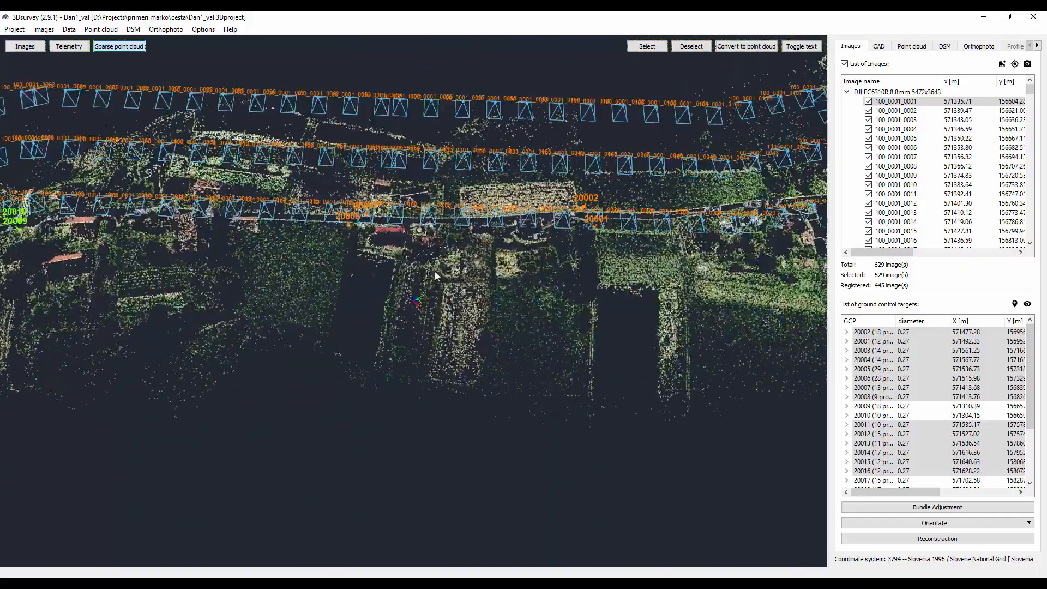
- Follow the camera rows from above, starting at ground control point 20009 and continuing along the road past 20001 and 20002
{"action": "mouse_move", "coordinate": [401, 301]}
{"action": "left_mouse_down"}
{"action": "mouse_move", "coordinate": [453, 300]}
{"action": "mouse_move", "coordinate": [570, 220]}
{"action": "mouse_move", "coordinate": [378, 180]}
{"action": "mouse_move", "coordinate": [335, 271]}
{"action": "mouse_move", "coordinate": [322, 249]}
{"action": "mouse_move", "coordinate": [412, 292]}
{"action": "mouse_move", "coordinate": [370, 375]}
{"action": "mouse_move", "coordinate": [384, 321]}
{"action": "mouse_move", "coordinate": [411, 299]}
{"action": "left_mouse_up"}
{"action": "scroll", "coordinate": [406, 296], "scroll_direction": "down", "scroll_amount": 5}
{"action": "scroll", "coordinate": [410, 298], "scroll_direction": "up", "scroll_amount": 3}
{"action": "scroll", "coordinate": [367, 296], "scroll_direction": "down", "scroll_amount": 6}
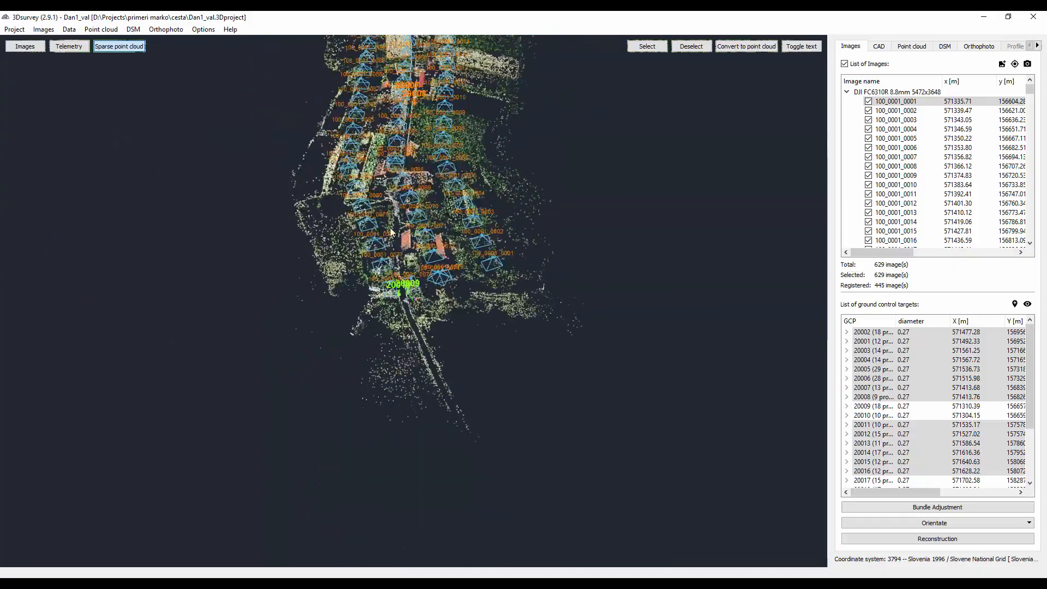
{"action": "left_click_drag", "start_coordinate": [418, 156], "coordinate": [462, 327]}
{"action": "scroll", "coordinate": [462, 327], "scroll_direction": "up", "scroll_amount": 2}
{"action": "left_click_drag", "start_coordinate": [474, 131], "coordinate": [458, 469]}
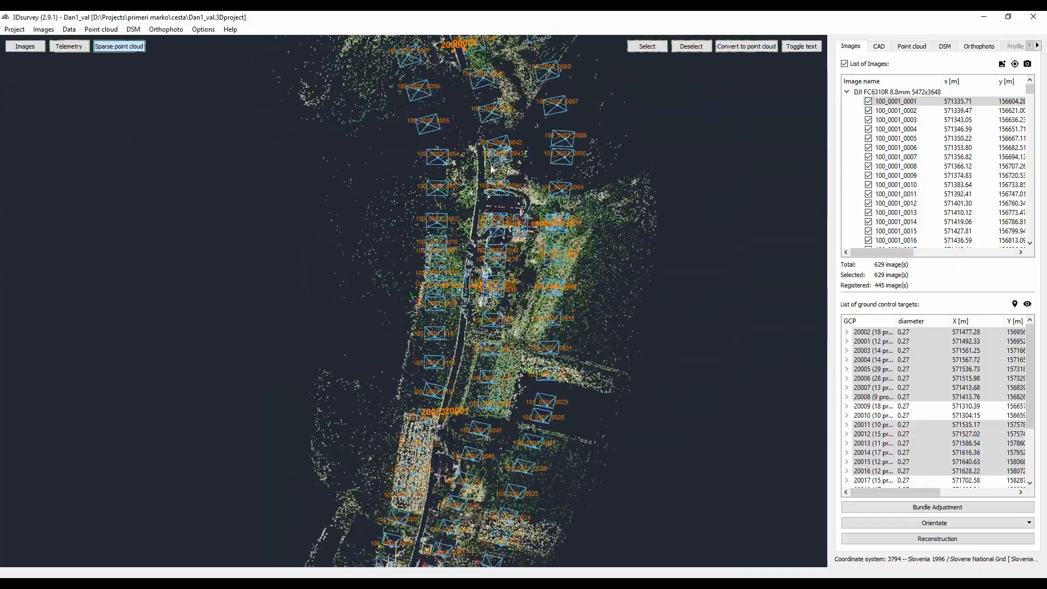
{"action": "left_click_drag", "start_coordinate": [493, 177], "coordinate": [547, 438]}
{"action": "left_click_drag", "start_coordinate": [382, 57], "coordinate": [623, 377]}
{"action": "left_click_drag", "start_coordinate": [470, 57], "coordinate": [519, 376]}
{"action": "left_click_drag", "start_coordinate": [528, 188], "coordinate": [521, 396]}
- Continue along the camera rows to the corridor's far end and examine ground control points 20017 and 20018 up close
{"action": "scroll", "coordinate": [520, 396], "scroll_direction": "down", "scroll_amount": 2}
{"action": "left_click_drag", "start_coordinate": [461, 175], "coordinate": [485, 367]}
{"action": "left_click_drag", "start_coordinate": [406, 90], "coordinate": [545, 413]}
{"action": "left_click_drag", "start_coordinate": [524, 147], "coordinate": [362, 498]}
{"action": "scroll", "coordinate": [366, 493], "scroll_direction": "down", "scroll_amount": 3}
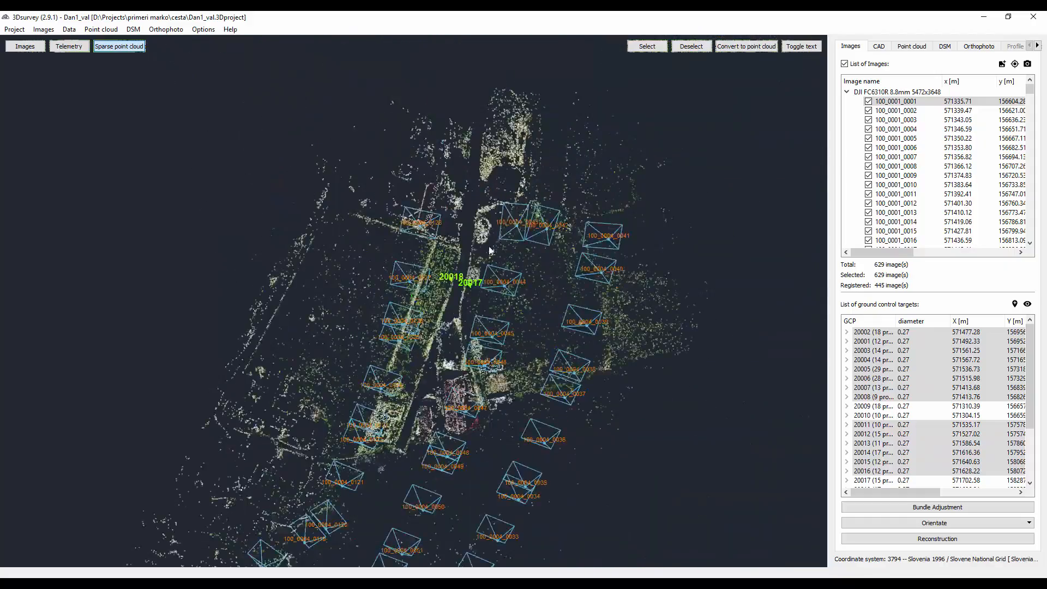
{"action": "scroll", "coordinate": [422, 310], "scroll_direction": "up", "scroll_amount": 6}
{"action": "scroll", "coordinate": [501, 277], "scroll_direction": "up", "scroll_amount": 2}
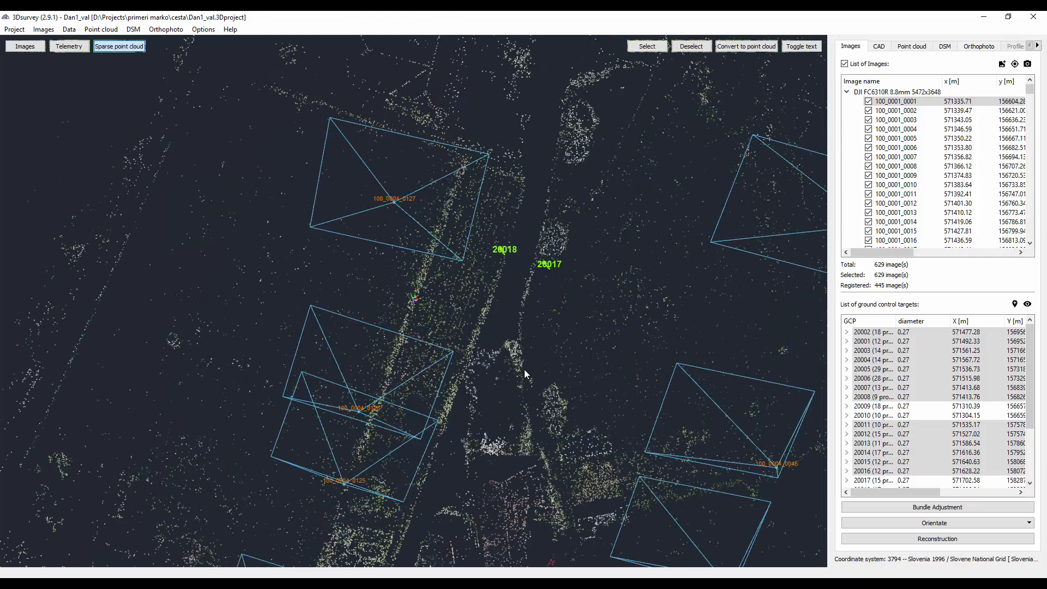
{"action": "scroll", "coordinate": [524, 374], "scroll_direction": "down", "scroll_amount": 6}
{"action": "scroll", "coordinate": [420, 177], "scroll_direction": "down", "scroll_amount": 1}
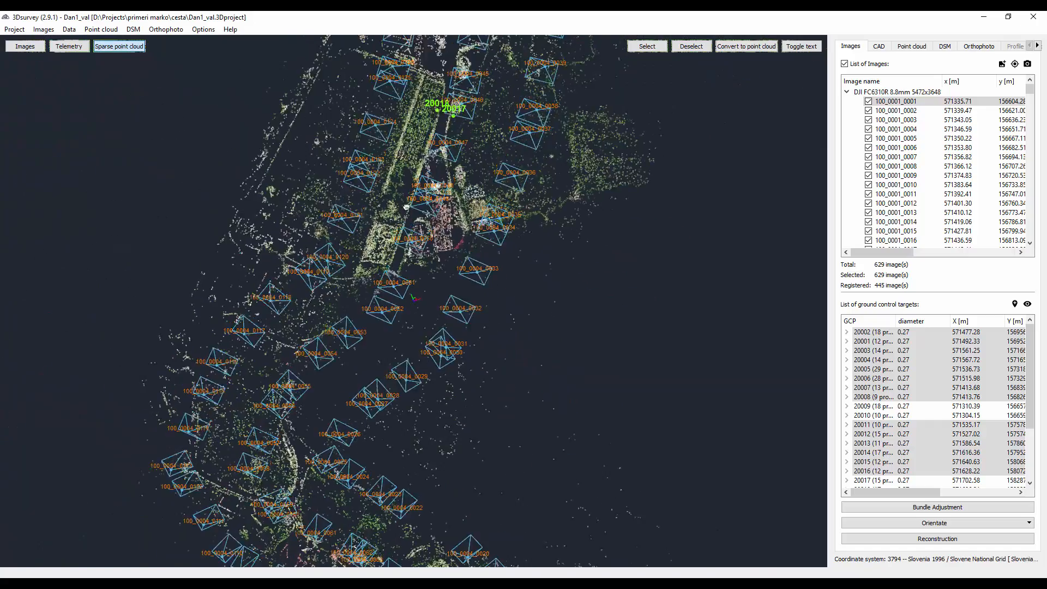
- Follow the ground control point pairs back along the road from 20018 past 20016, 20015 and 20014 to 20013
{"action": "left_click_drag", "start_coordinate": [428, 267], "coordinate": [384, 166]}
{"action": "left_click_drag", "start_coordinate": [391, 474], "coordinate": [347, 121]}
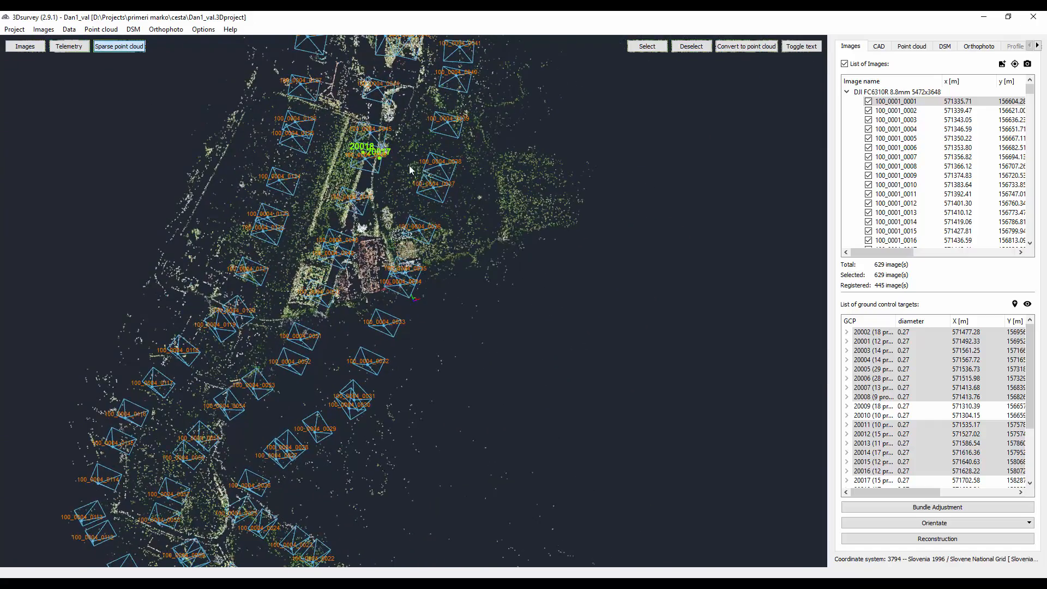
{"action": "scroll", "coordinate": [274, 380], "scroll_direction": "down", "scroll_amount": 1}
{"action": "left_click_drag", "start_coordinate": [275, 393], "coordinate": [295, 173]}
{"action": "left_click_drag", "start_coordinate": [286, 279], "coordinate": [235, 145]}
{"action": "scroll", "coordinate": [366, 322], "scroll_direction": "up", "scroll_amount": 4}
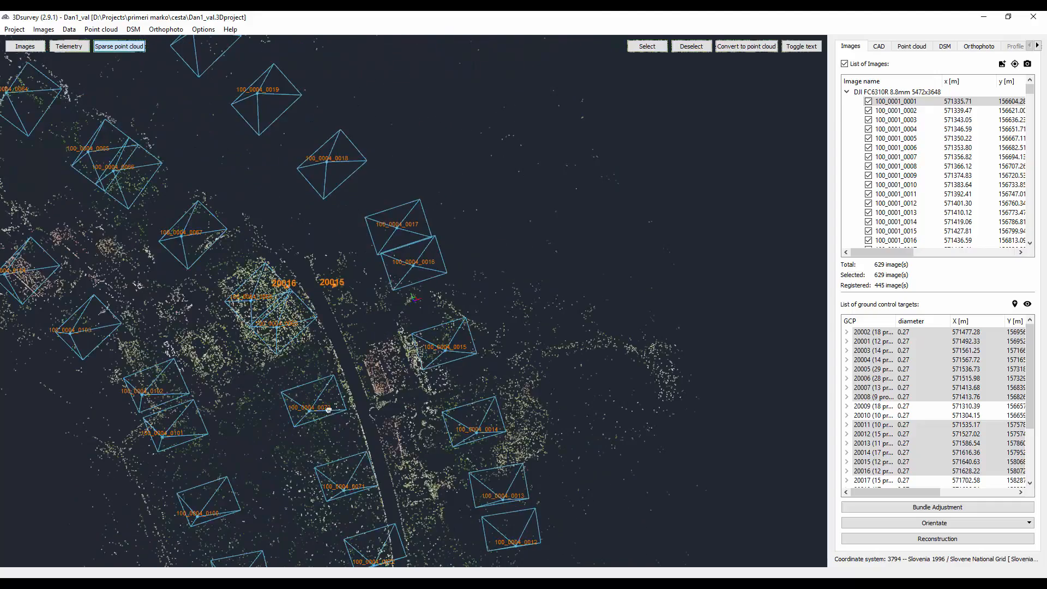
{"action": "left_click_drag", "start_coordinate": [329, 409], "coordinate": [308, 211]}
{"action": "left_click_drag", "start_coordinate": [359, 473], "coordinate": [344, 245]}
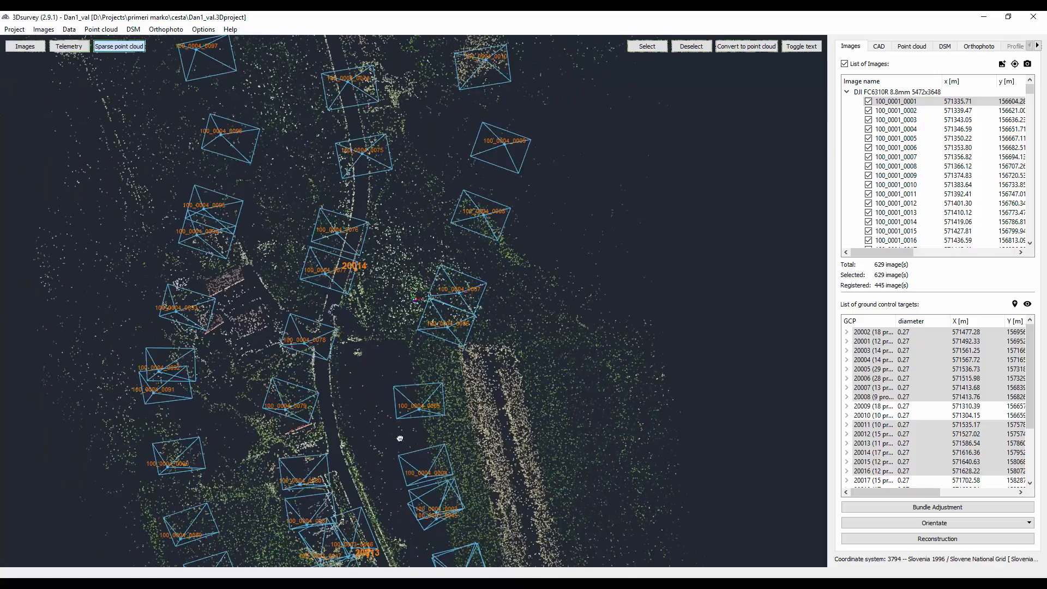
{"action": "left_click_drag", "start_coordinate": [400, 438], "coordinate": [360, 287]}
{"action": "left_click_drag", "start_coordinate": [398, 500], "coordinate": [384, 401]}
{"action": "scroll", "coordinate": [300, 374], "scroll_direction": "up", "scroll_amount": 4}
{"action": "scroll", "coordinate": [298, 375], "scroll_direction": "down", "scroll_amount": 2}
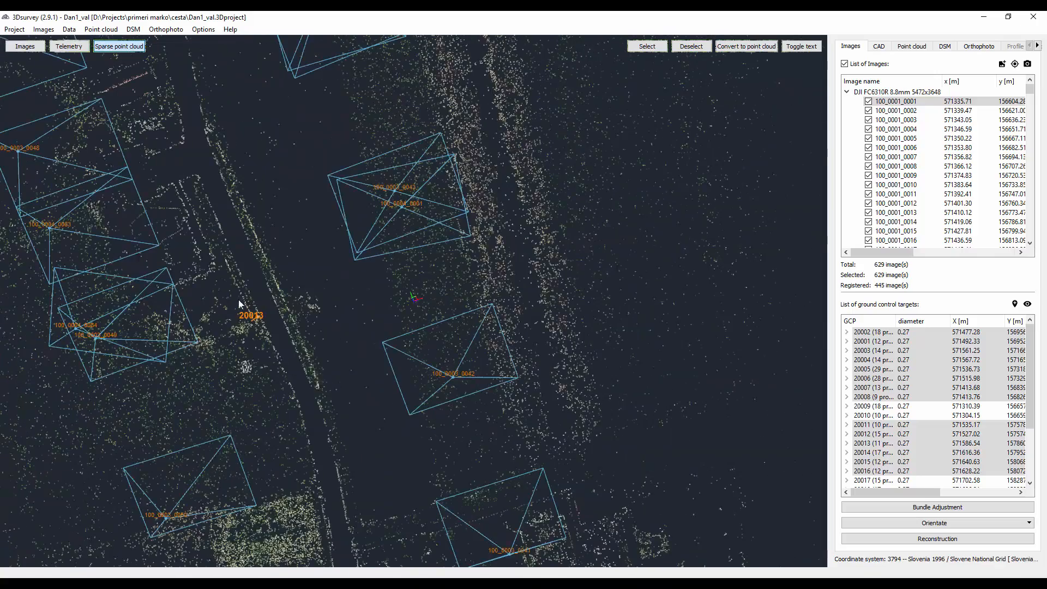
- Review the errors of the ground control targets, including the X, Y and Z error components of target 20012
{"action": "left_click_drag", "start_coordinate": [869, 494], "coordinate": [942, 492]}
{"action": "scroll", "coordinate": [377, 345], "scroll_direction": "down", "scroll_amount": 8}
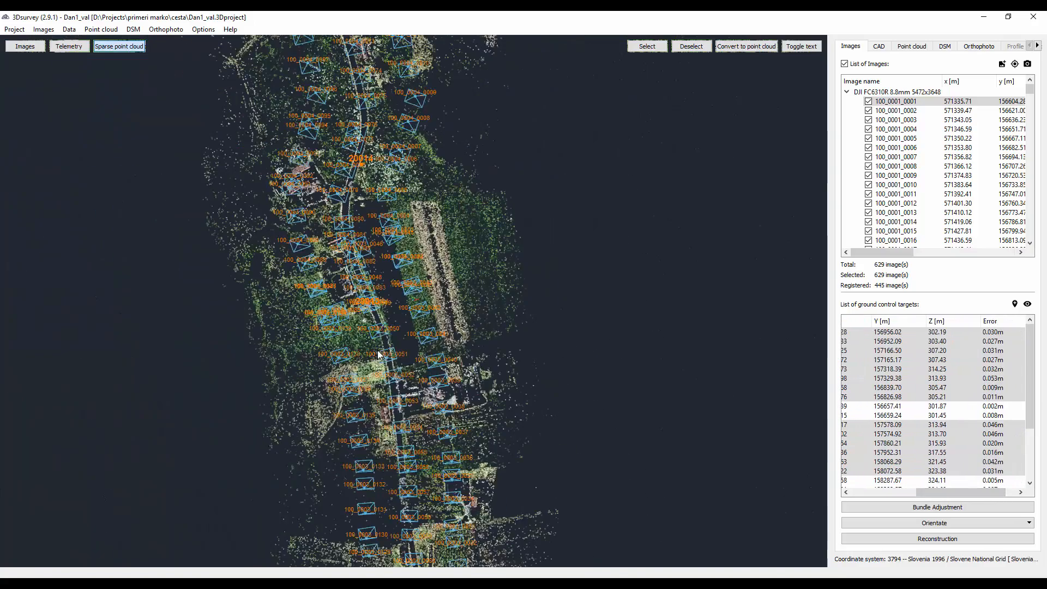
{"action": "left_click_drag", "start_coordinate": [397, 340], "coordinate": [460, 166]}
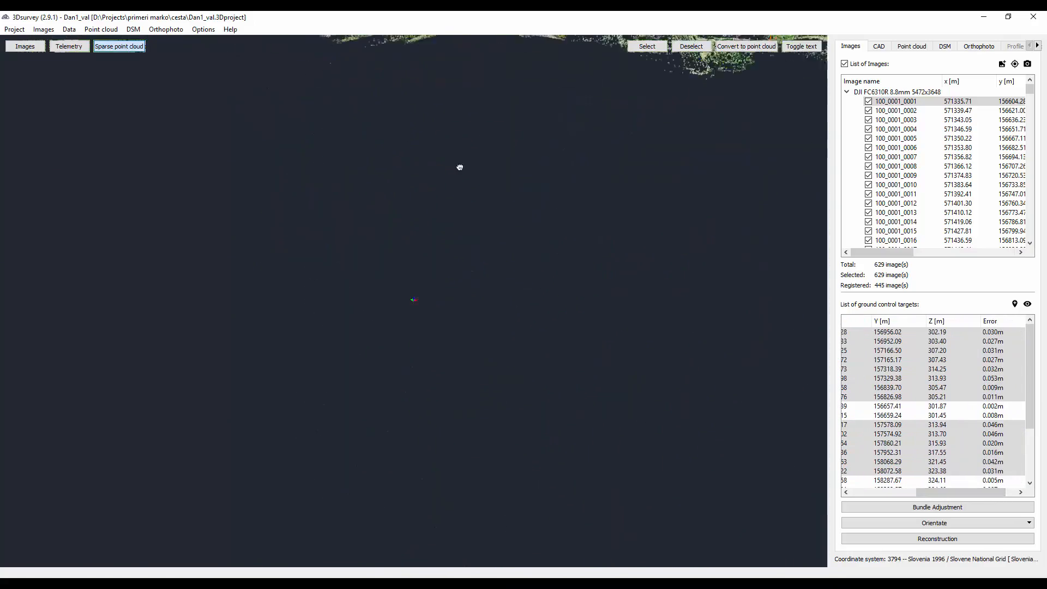
{"action": "left_click_drag", "start_coordinate": [424, 357], "coordinate": [773, 361]}
{"action": "left_click_drag", "start_coordinate": [966, 491], "coordinate": [977, 491]}
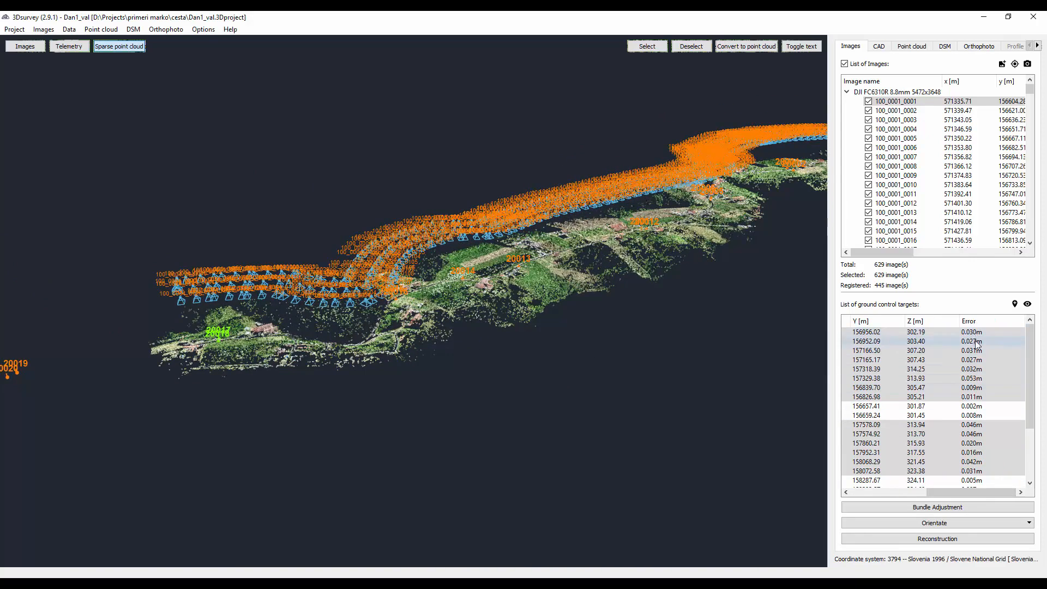
{"action": "scroll", "coordinate": [979, 421], "scroll_direction": "down", "scroll_amount": 1}
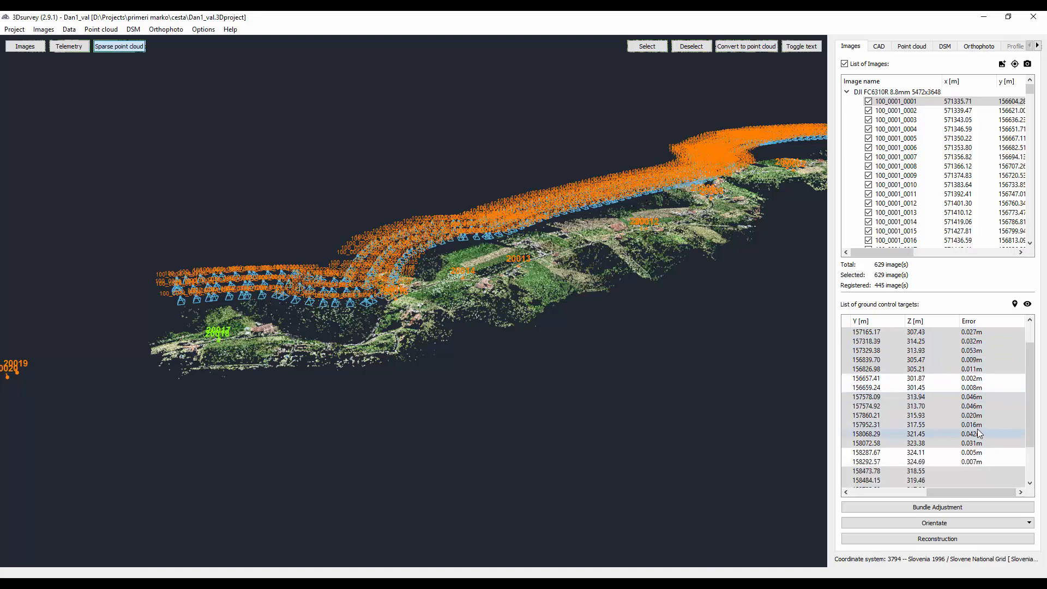
{"action": "mouse_move", "coordinate": [977, 416]}
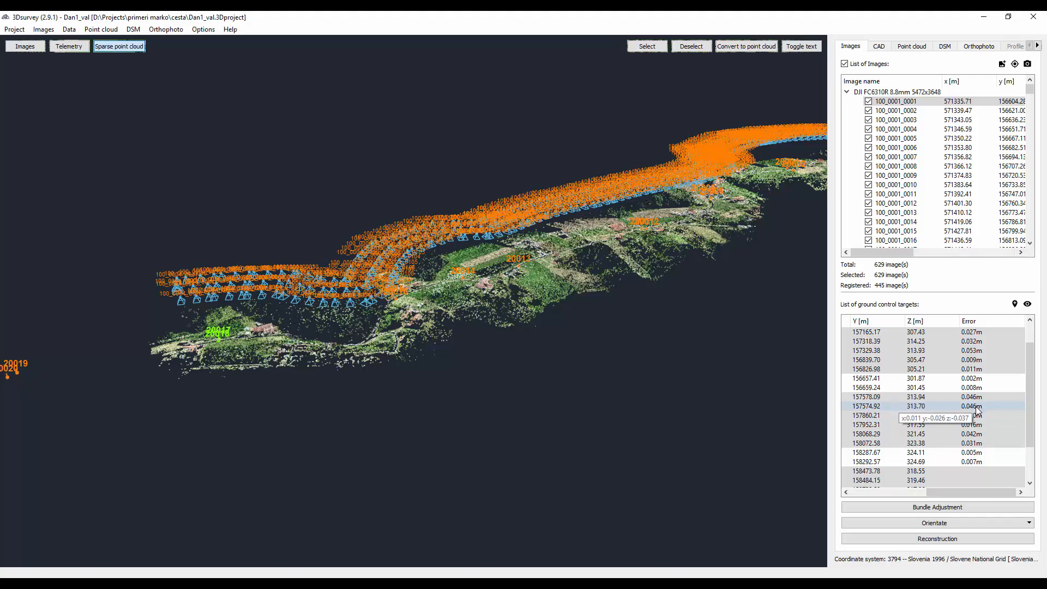
- Examine from the side how the camera rows follow the terrain height, up to the outlying targets 20019 to 20022
{"action": "left_click_drag", "start_coordinate": [603, 238], "coordinate": [334, 339]}
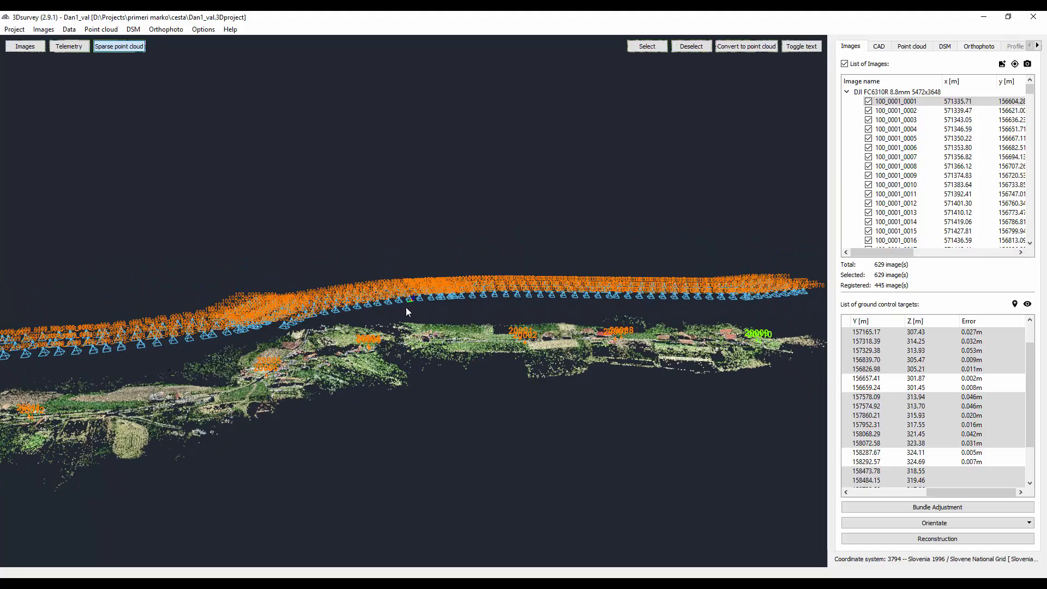
{"action": "left_click_drag", "start_coordinate": [310, 336], "coordinate": [330, 362]}
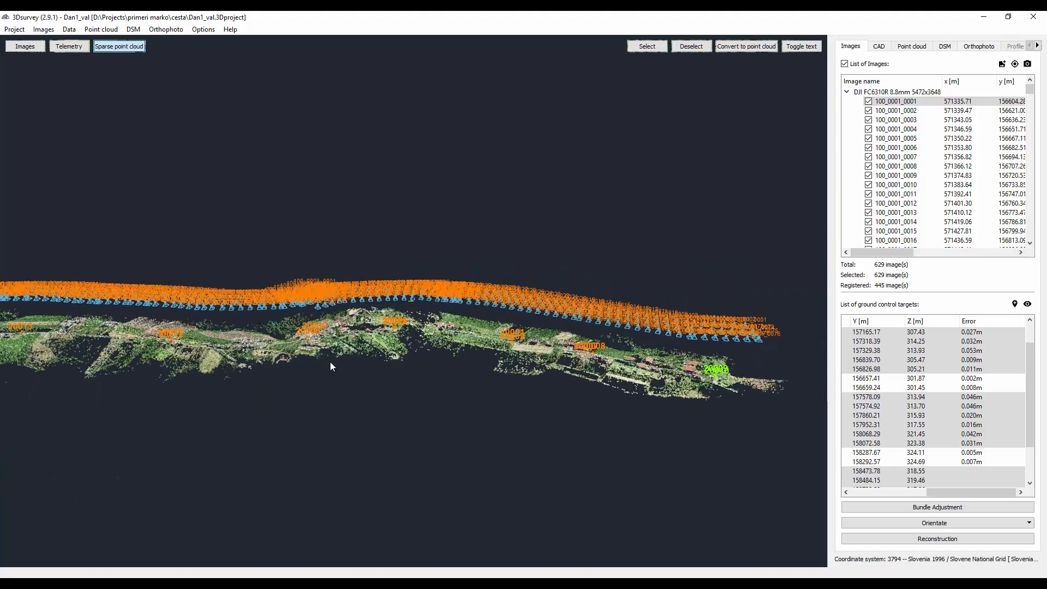
{"action": "left_click_drag", "start_coordinate": [243, 347], "coordinate": [668, 323]}
{"action": "left_click_drag", "start_coordinate": [571, 308], "coordinate": [329, 371]}
{"action": "right_click_drag", "start_coordinate": [609, 270], "coordinate": [421, 293]}
{"action": "scroll", "coordinate": [421, 293], "scroll_direction": "up", "scroll_amount": 4}
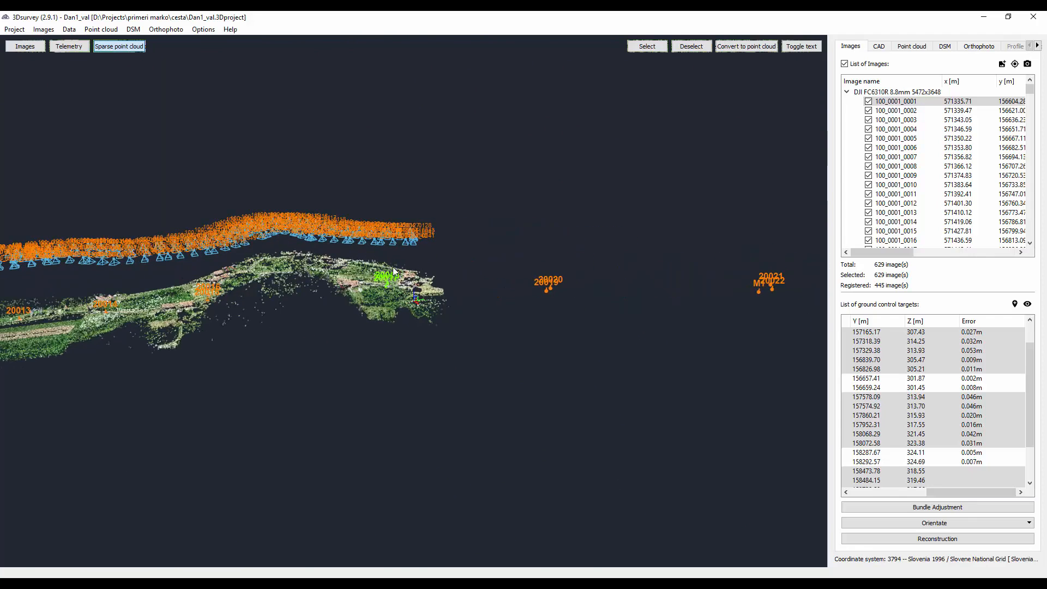
- Compare the camera rows with the terrain along the rest of the corridor from the side and from above
{"action": "right_click_drag", "start_coordinate": [256, 297], "coordinate": [597, 270]}
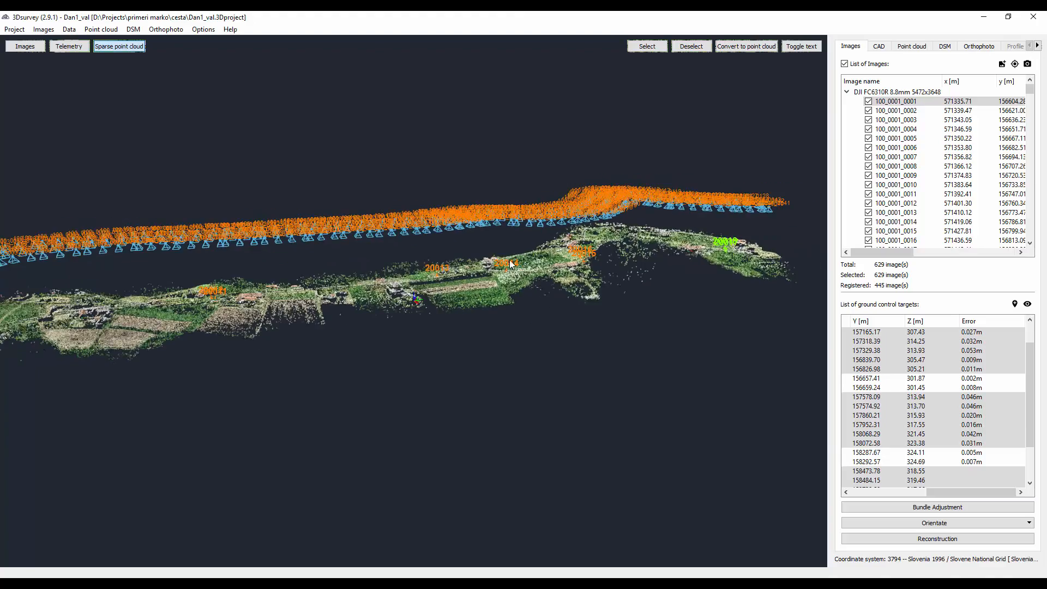
{"action": "scroll", "coordinate": [596, 269], "scroll_direction": "down", "scroll_amount": 2}
{"action": "right_click_drag", "start_coordinate": [179, 312], "coordinate": [762, 217]}
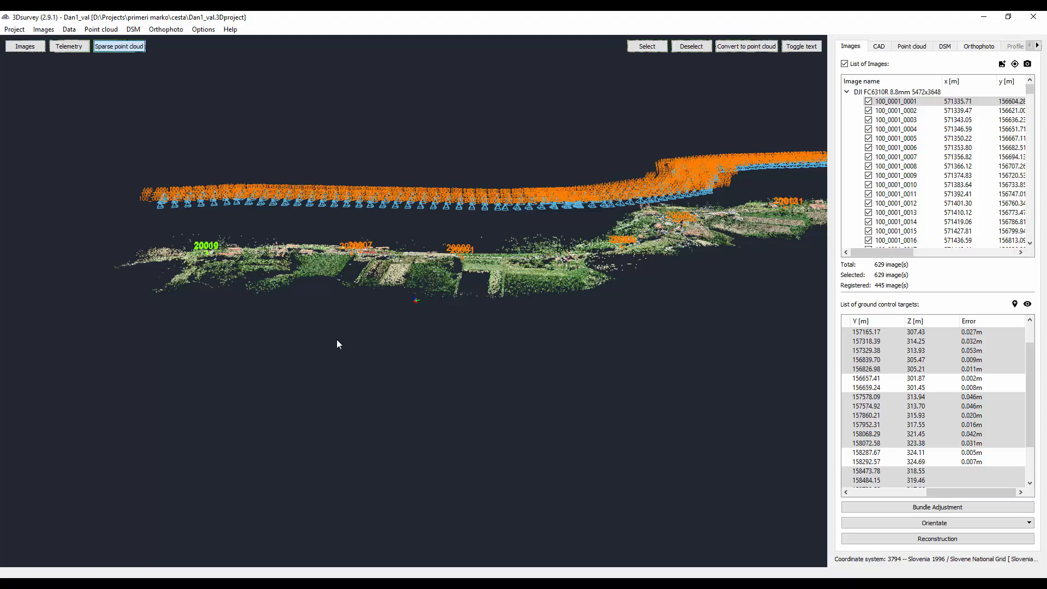
{"action": "left_click_drag", "start_coordinate": [488, 159], "coordinate": [499, 316]}
{"action": "left_click_drag", "start_coordinate": [700, 223], "coordinate": [617, 231]}
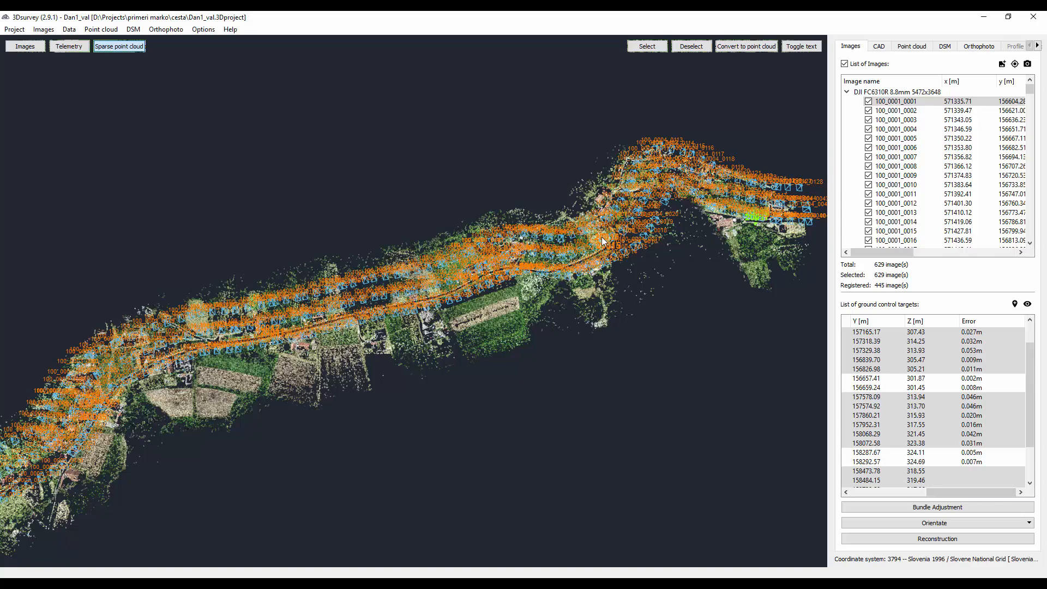
{"action": "scroll", "coordinate": [687, 142], "scroll_direction": "up", "scroll_amount": 3}
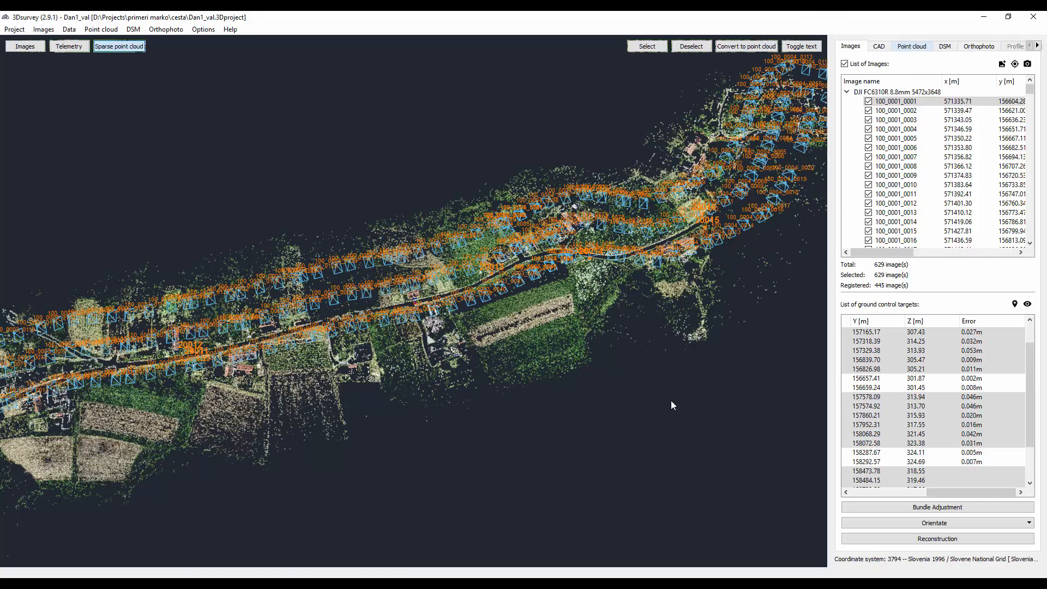
- Open the dense point cloud and examine the road from the junction by the forest to the adjoining meadow and houses
{"action": "left_click", "coordinate": [911, 46]}
{"action": "scroll", "coordinate": [585, 296], "scroll_direction": "up", "scroll_amount": 4}
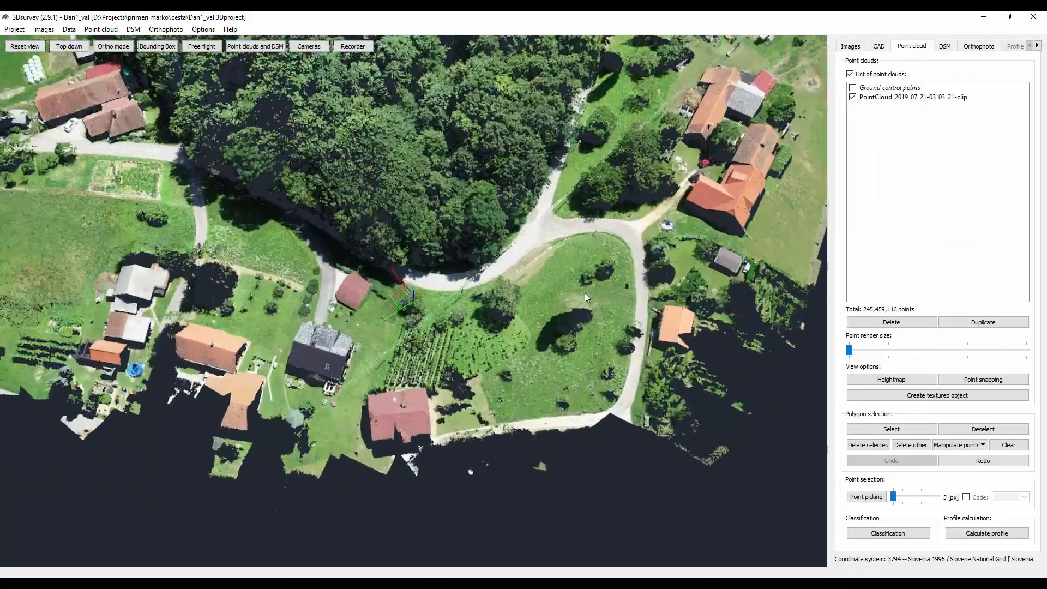
{"action": "scroll", "coordinate": [584, 296], "scroll_direction": "up", "scroll_amount": 3}
{"action": "left_click_drag", "start_coordinate": [644, 334], "coordinate": [414, 402]}
{"action": "right_click_drag", "start_coordinate": [401, 94], "coordinate": [395, 349]}
{"action": "right_click_drag", "start_coordinate": [178, 91], "coordinate": [472, 298]}
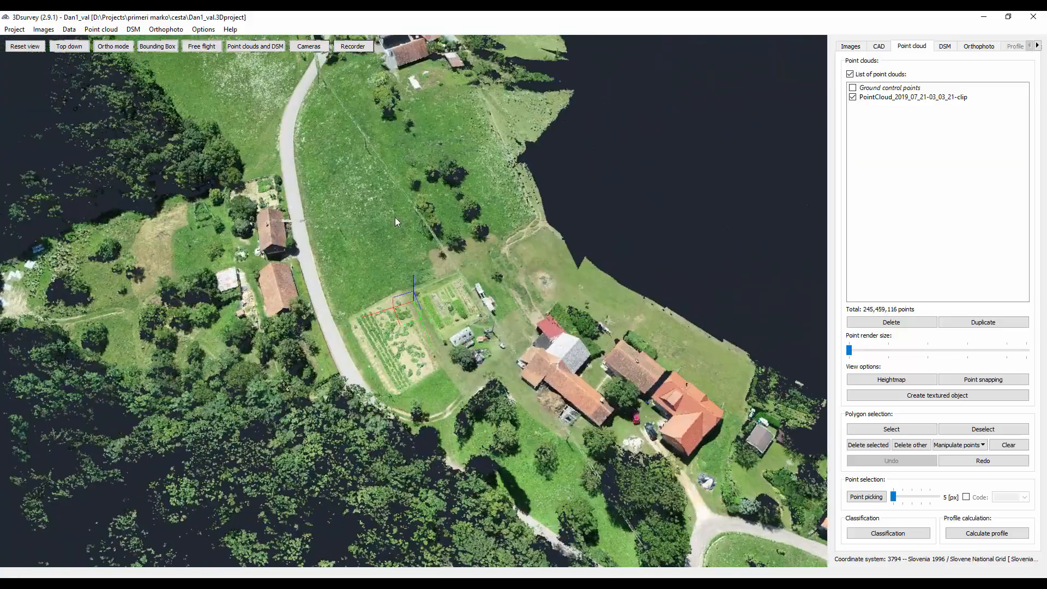
- Examine the dense point cloud closely along the road beside the striped fields, farmhouses and power lines
{"action": "right_click_drag", "start_coordinate": [304, 61], "coordinate": [345, 266]}
{"action": "scroll", "coordinate": [345, 218], "scroll_direction": "up", "scroll_amount": 3}
{"action": "right_click_drag", "start_coordinate": [344, 143], "coordinate": [432, 262]}
{"action": "scroll", "coordinate": [412, 321], "scroll_direction": "up", "scroll_amount": 3}
{"action": "right_click_drag", "start_coordinate": [410, 324], "coordinate": [407, 390]}
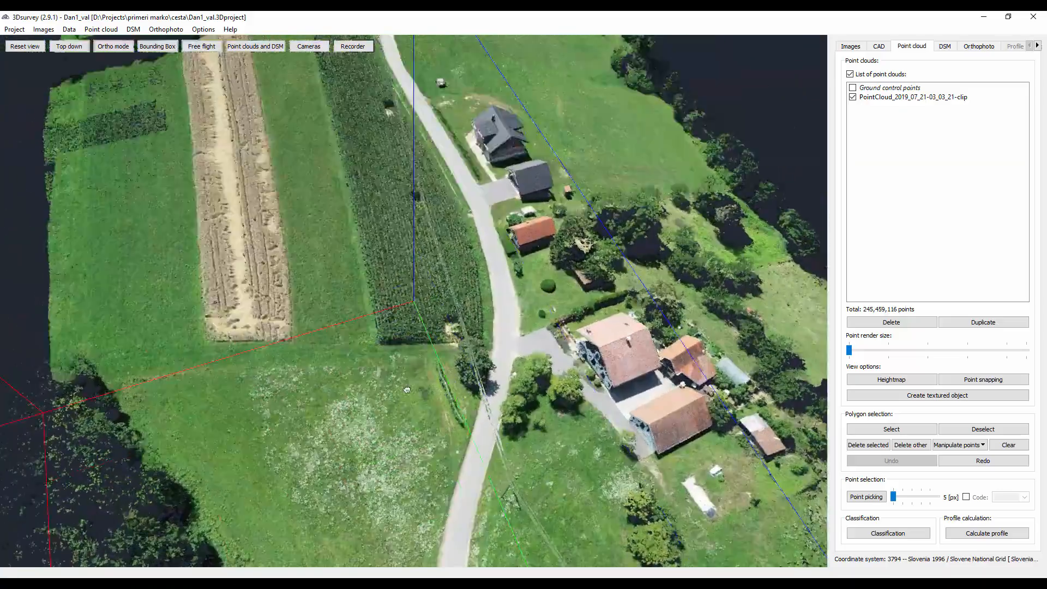
{"action": "left_click_drag", "start_coordinate": [407, 389], "coordinate": [442, 502]}
{"action": "right_click_drag", "start_coordinate": [442, 503], "coordinate": [526, 231]}
- Follow the dense point cloud along the whole road corridor to its far end for an overview
{"action": "scroll", "coordinate": [372, 253], "scroll_direction": "down", "scroll_amount": 2}
{"action": "right_click_drag", "start_coordinate": [342, 188], "coordinate": [345, 219]}
{"action": "left_click_drag", "start_coordinate": [363, 261], "coordinate": [381, 234]}
{"action": "scroll", "coordinate": [382, 240], "scroll_direction": "down", "scroll_amount": 5}
{"action": "right_click_drag", "start_coordinate": [288, 283], "coordinate": [751, 358]}
{"action": "right_click_drag", "start_coordinate": [284, 261], "coordinate": [703, 417]}
{"action": "right_click_drag", "start_coordinate": [256, 246], "coordinate": [701, 450]}
{"action": "right_click_drag", "start_coordinate": [229, 290], "coordinate": [524, 285]}
{"action": "scroll", "coordinate": [197, 287], "scroll_direction": "down", "scroll_amount": 2}
{"action": "right_click_drag", "start_coordinate": [237, 301], "coordinate": [638, 362]}
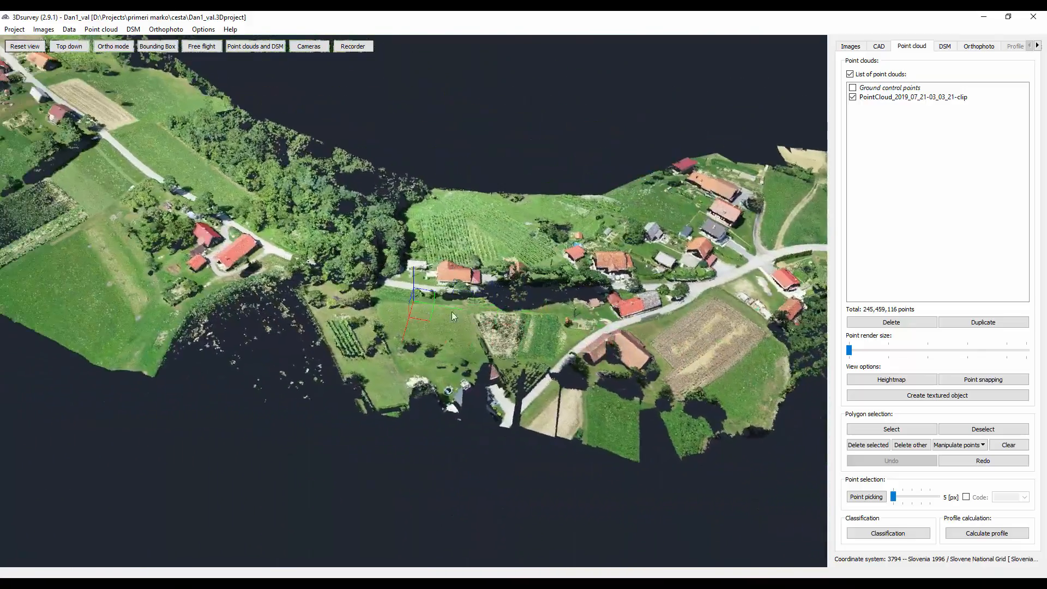
{"action": "mouse_move", "coordinate": [256, 262]}
{"action": "right_mouse_down"}
{"action": "mouse_move", "coordinate": [374, 329]}
{"action": "mouse_move", "coordinate": [720, 438]}
{"action": "right_mouse_up"}
{"action": "right_click_drag", "start_coordinate": [258, 237], "coordinate": [362, 346]}
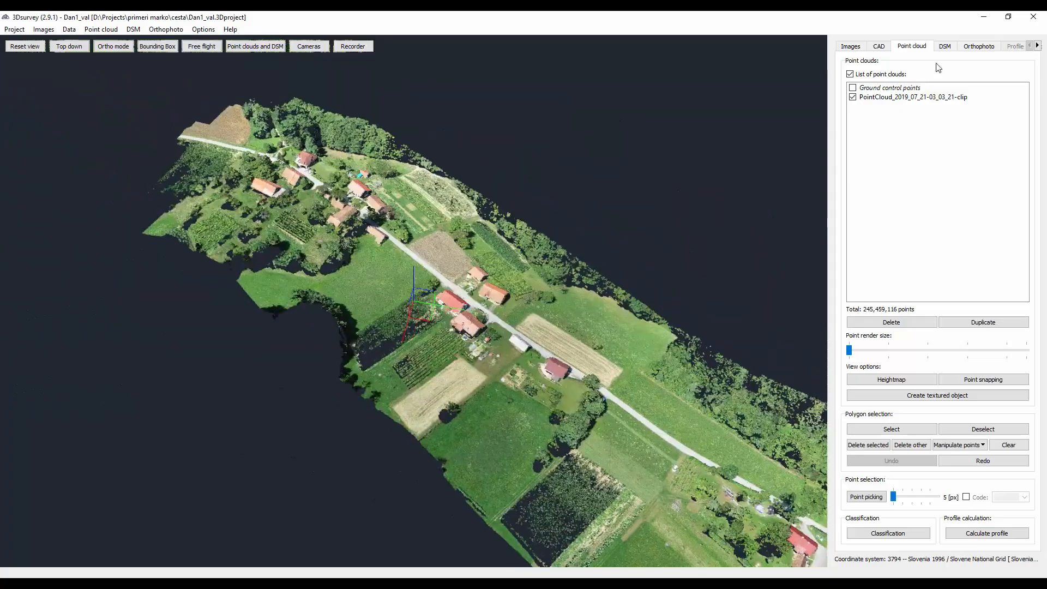
- Display the digital surface model with its grid shown and examine the terrain along the road corridor
{"action": "left_click", "coordinate": [945, 46]}
{"action": "left_click", "coordinate": [922, 402]}
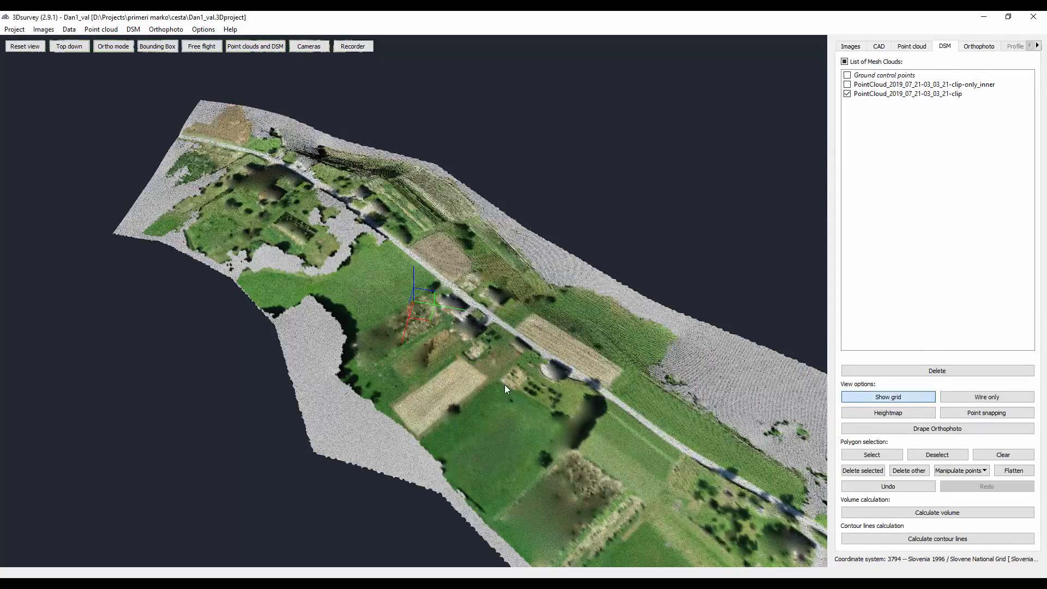
{"action": "left_click_drag", "start_coordinate": [505, 384], "coordinate": [545, 439]}
{"action": "middle_click_drag", "start_coordinate": [668, 375], "coordinate": [465, 267]}
{"action": "middle_click_drag", "start_coordinate": [600, 305], "coordinate": [505, 274]}
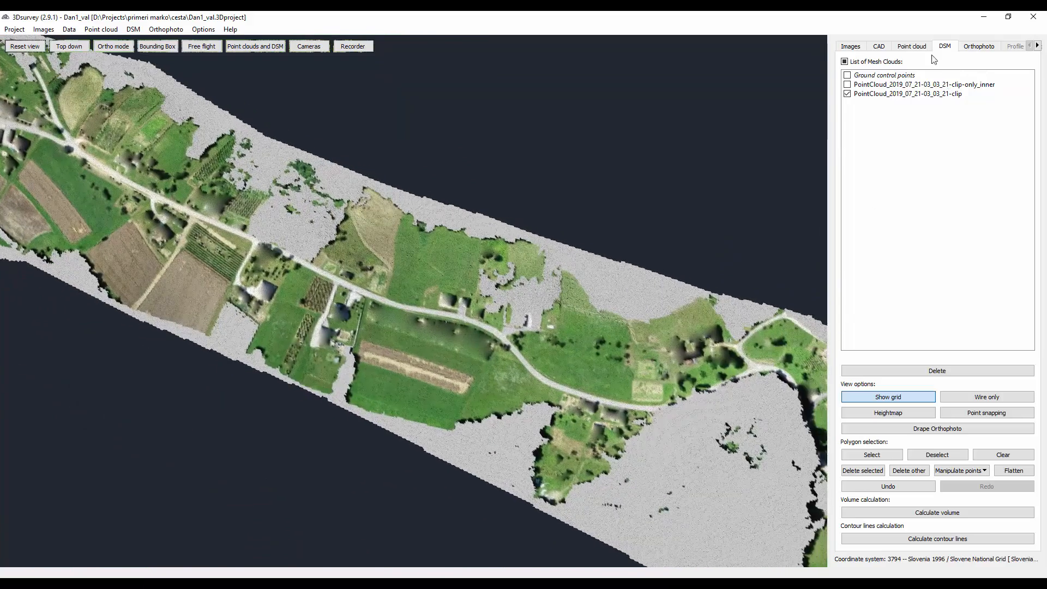
- Open the orthophoto tiles and follow the road north from its southern end to the farm beside the forest
{"action": "left_click", "coordinate": [980, 47]}
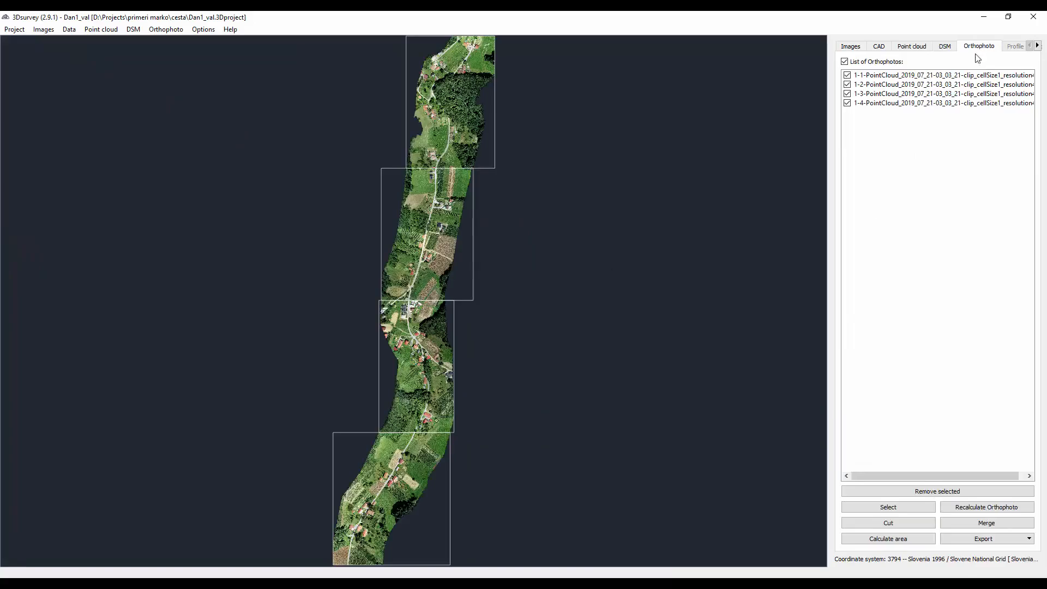
{"action": "scroll", "coordinate": [427, 453], "scroll_direction": "up", "scroll_amount": 3}
{"action": "scroll", "coordinate": [437, 395], "scroll_direction": "up", "scroll_amount": 6}
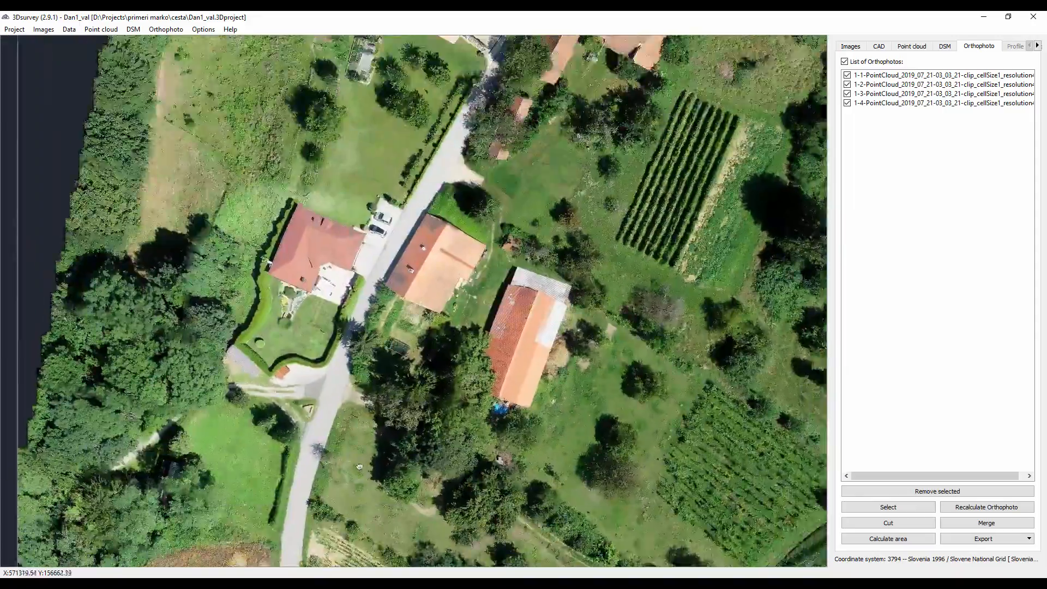
{"action": "middle_click_drag", "start_coordinate": [359, 467], "coordinate": [328, 565]}
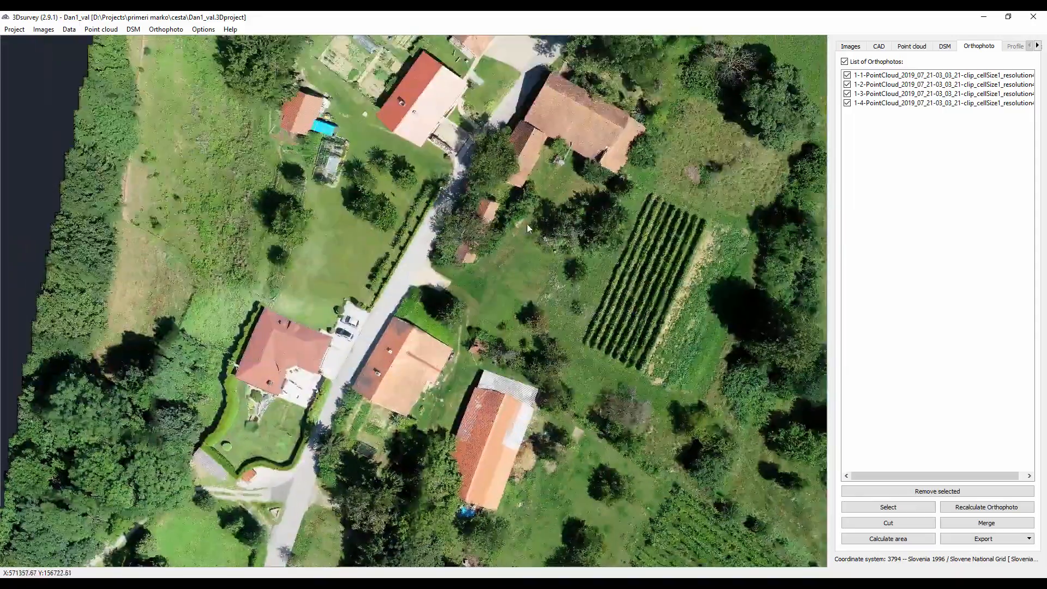
{"action": "middle_click_drag", "start_coordinate": [559, 136], "coordinate": [423, 531]}
{"action": "middle_click_drag", "start_coordinate": [616, 130], "coordinate": [378, 482]}
{"action": "middle_click_drag", "start_coordinate": [645, 168], "coordinate": [486, 499]}
{"action": "middle_click_drag", "start_coordinate": [641, 188], "coordinate": [499, 527]}
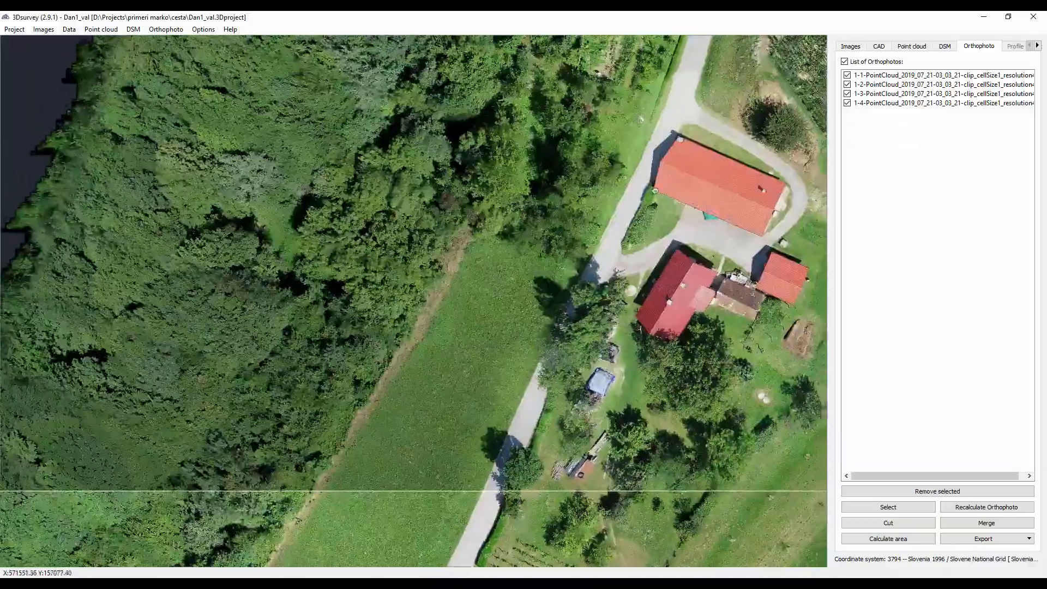
{"action": "middle_click_drag", "start_coordinate": [673, 144], "coordinate": [488, 475]}
{"action": "middle_click_drag", "start_coordinate": [574, 225], "coordinate": [527, 340]}
- Inspect the orthophoto at close range where the tree canopy covers the road north of the farm
{"action": "scroll", "coordinate": [524, 400], "scroll_direction": "up", "scroll_amount": 3}
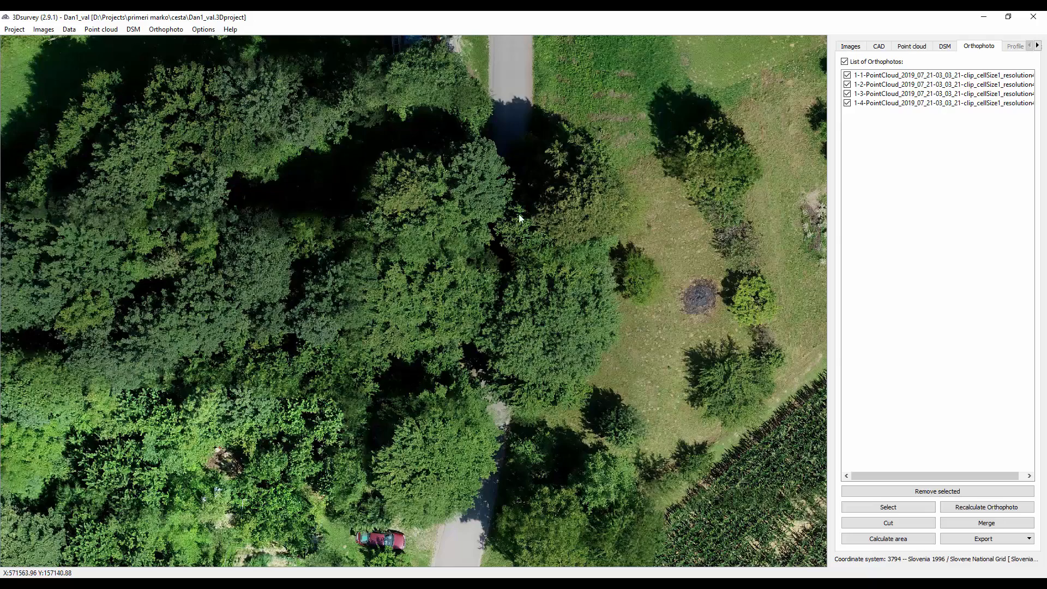
{"action": "scroll", "coordinate": [492, 228], "scroll_direction": "down", "scroll_amount": 2}
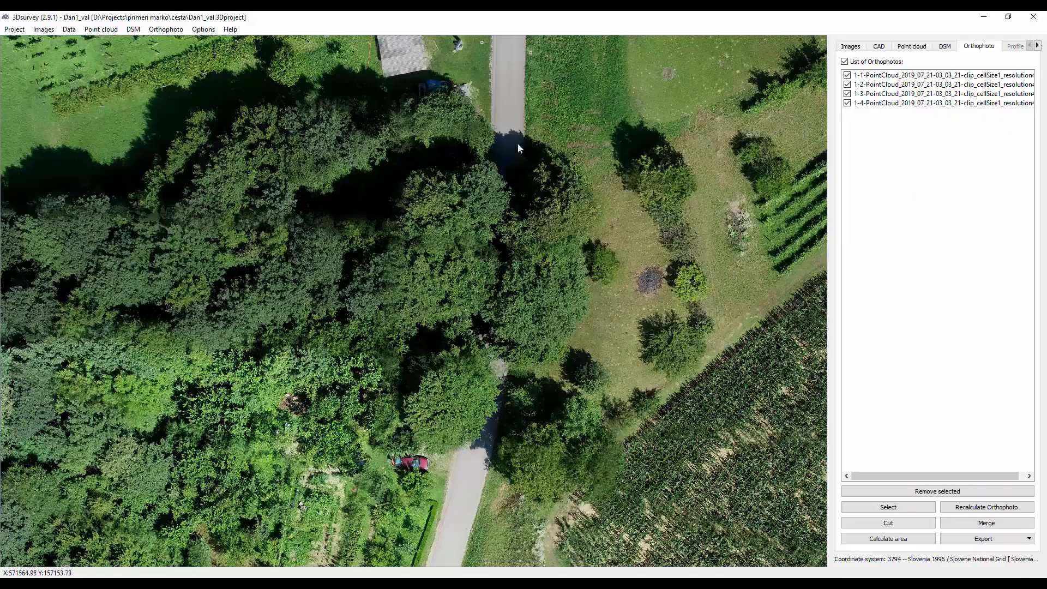
{"action": "scroll", "coordinate": [491, 345], "scroll_direction": "up", "scroll_amount": 3}
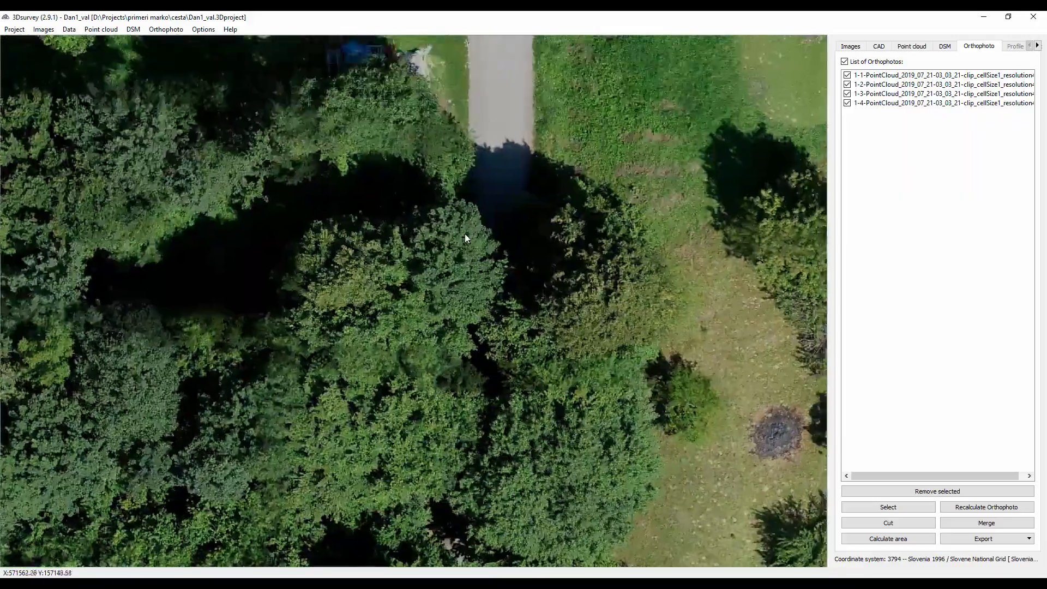
{"action": "scroll", "coordinate": [464, 233], "scroll_direction": "down", "scroll_amount": 4}
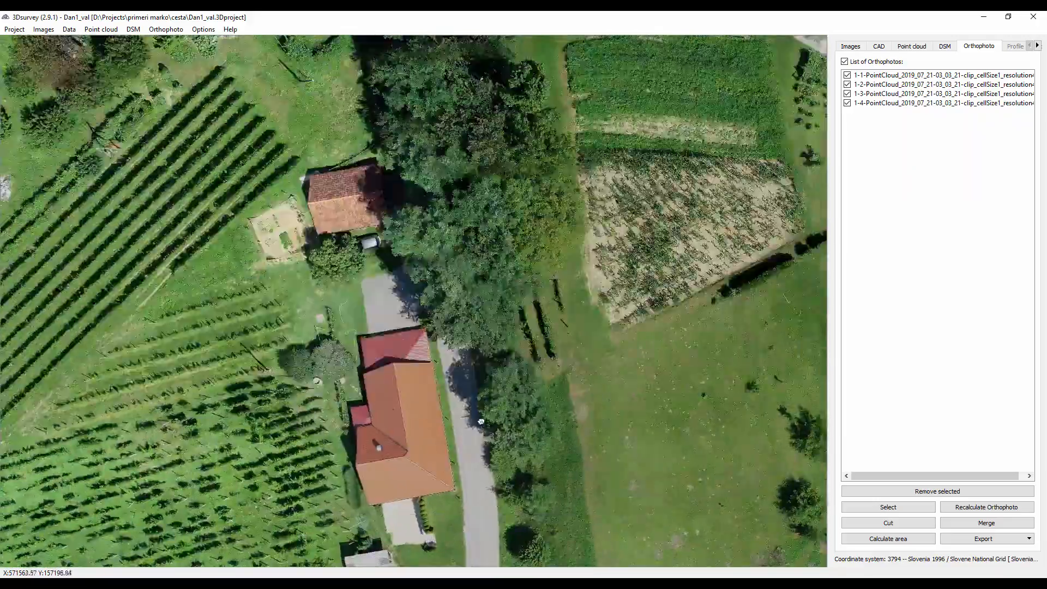
{"action": "left_click_drag", "start_coordinate": [481, 421], "coordinate": [500, 550]}
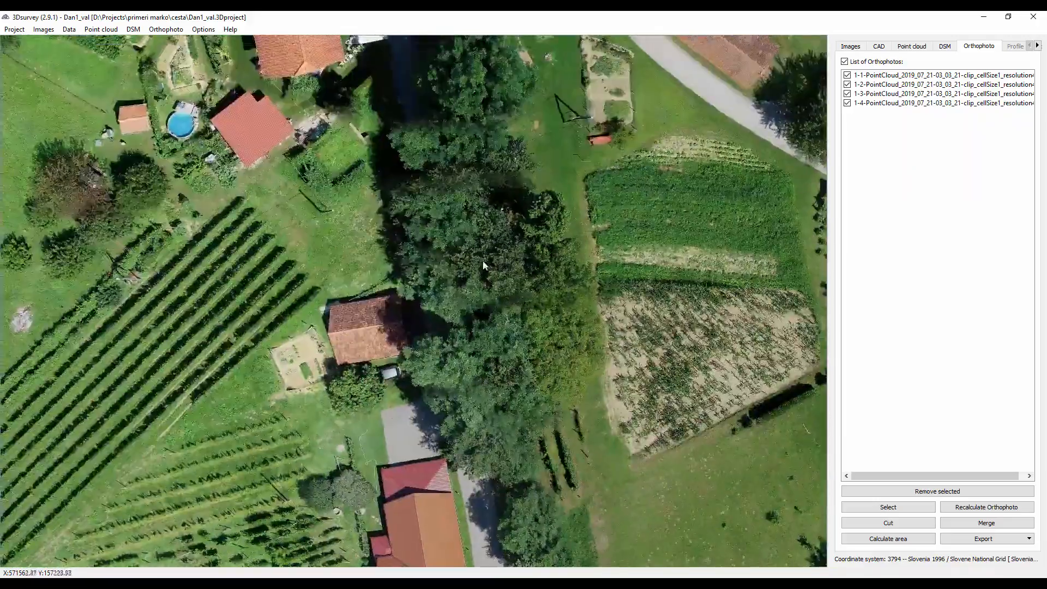
- Follow the orthophoto north from the tree-covered side road through the village junction to the houses and fields beyond
{"action": "left_click_drag", "start_coordinate": [486, 265], "coordinate": [479, 444]}
{"action": "scroll", "coordinate": [414, 380], "scroll_direction": "down", "scroll_amount": 1}
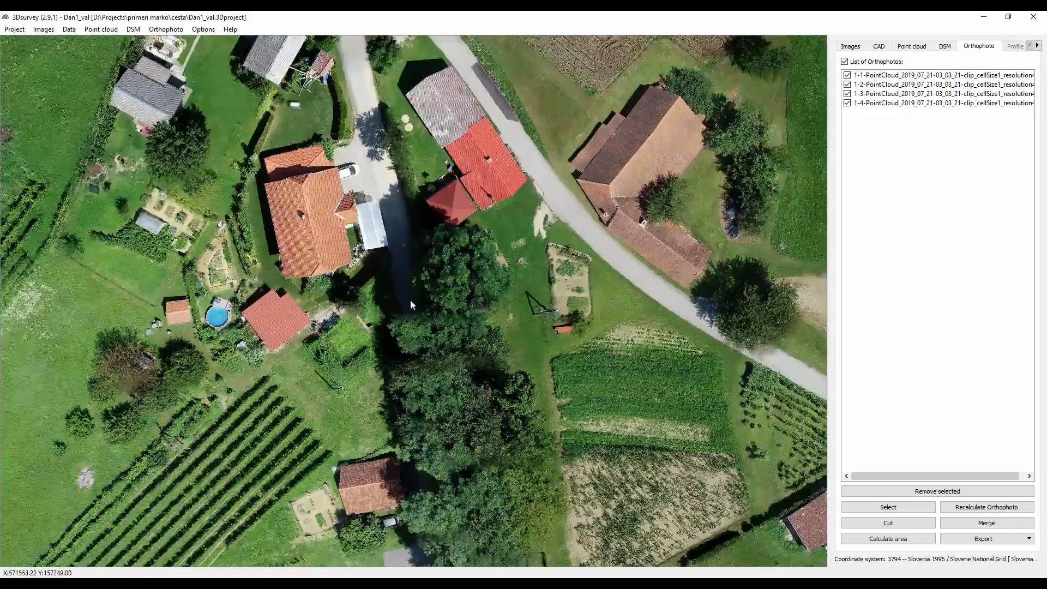
{"action": "scroll", "coordinate": [408, 300], "scroll_direction": "down", "scroll_amount": 3}
{"action": "left_click_drag", "start_coordinate": [377, 207], "coordinate": [493, 473]}
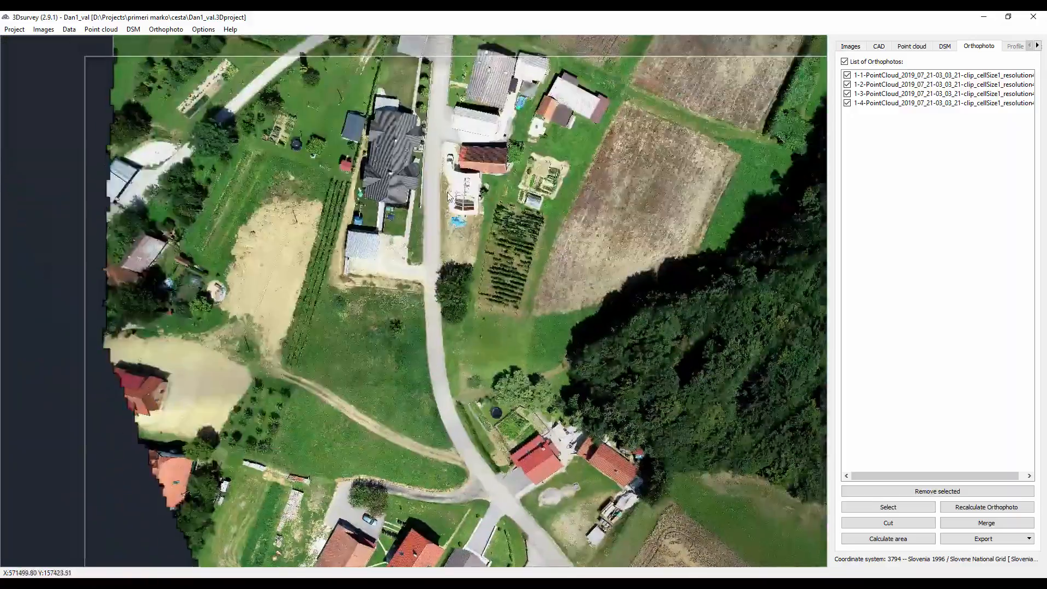
{"action": "left_click_drag", "start_coordinate": [451, 197], "coordinate": [456, 406]}
{"action": "left_click_drag", "start_coordinate": [507, 185], "coordinate": [385, 434]}
{"action": "left_click_drag", "start_coordinate": [497, 151], "coordinate": [480, 409]}
{"action": "left_click_drag", "start_coordinate": [507, 137], "coordinate": [424, 461]}
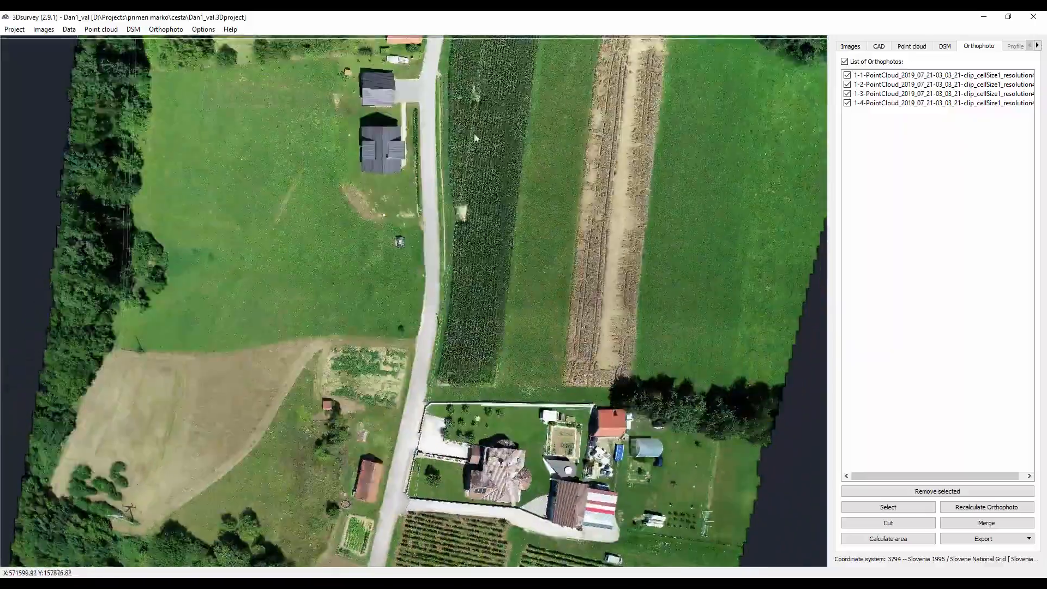
- Trace the remaining road on the orthophoto up to the northern edge of the last tile
{"action": "left_click_drag", "start_coordinate": [474, 180], "coordinate": [496, 420]}
{"action": "left_click_drag", "start_coordinate": [506, 175], "coordinate": [391, 439]}
{"action": "left_click_drag", "start_coordinate": [502, 152], "coordinate": [430, 444]}
{"action": "left_click_drag", "start_coordinate": [452, 169], "coordinate": [538, 450]}
{"action": "left_click_drag", "start_coordinate": [499, 174], "coordinate": [320, 380]}
{"action": "left_click_drag", "start_coordinate": [524, 217], "coordinate": [368, 462]}
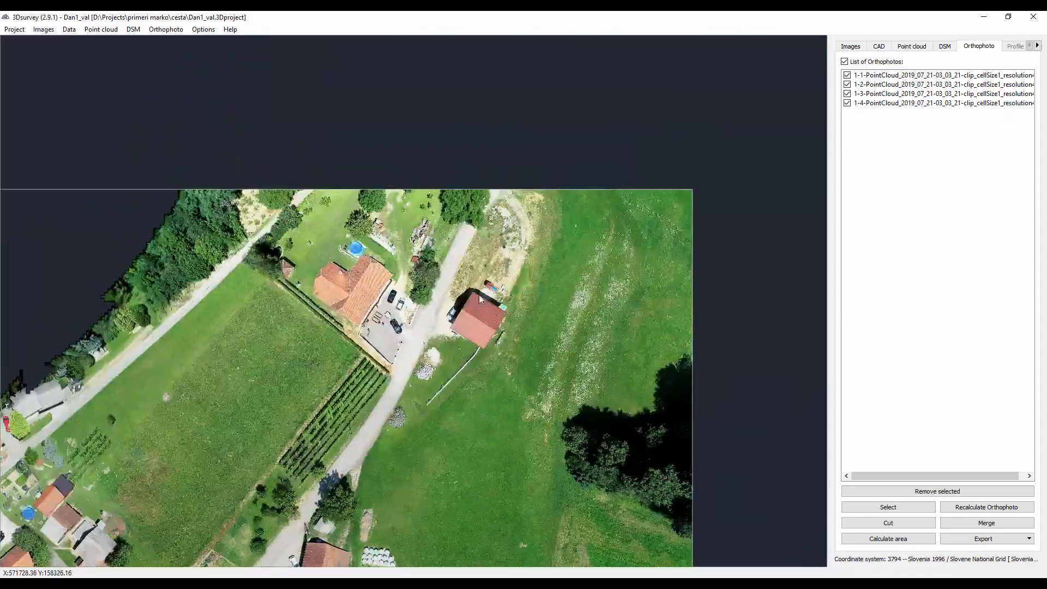
- Trace the orthophoto back south along the road and widen the view to an overview of the southern tiles
{"action": "left_click_drag", "start_coordinate": [435, 419], "coordinate": [536, 220]}
{"action": "scroll", "coordinate": [478, 350], "scroll_direction": "down", "scroll_amount": 3}
{"action": "left_click_drag", "start_coordinate": [426, 396], "coordinate": [496, 141]}
{"action": "left_click_drag", "start_coordinate": [420, 452], "coordinate": [426, 143]}
{"action": "scroll", "coordinate": [410, 390], "scroll_direction": "down", "scroll_amount": 6}
{"action": "left_click_drag", "start_coordinate": [410, 391], "coordinate": [446, 177]}
{"action": "left_click_drag", "start_coordinate": [446, 383], "coordinate": [431, 204]}
{"action": "left_click_drag", "start_coordinate": [467, 437], "coordinate": [492, 84]}
{"action": "scroll", "coordinate": [441, 403], "scroll_direction": "down", "scroll_amount": 1}
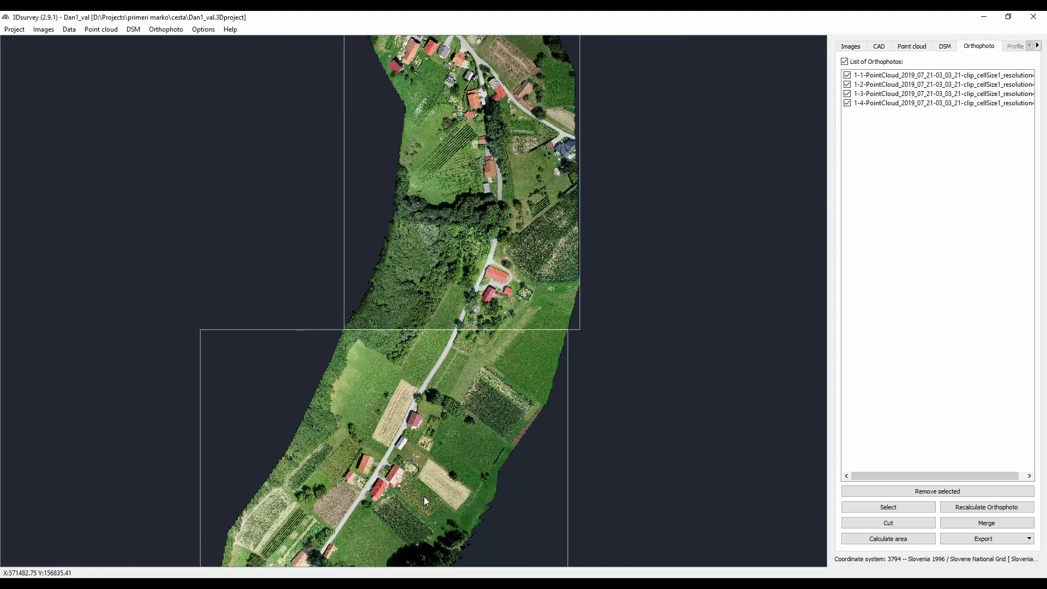
{"action": "scroll", "coordinate": [427, 391], "scroll_direction": "down", "scroll_amount": 3}
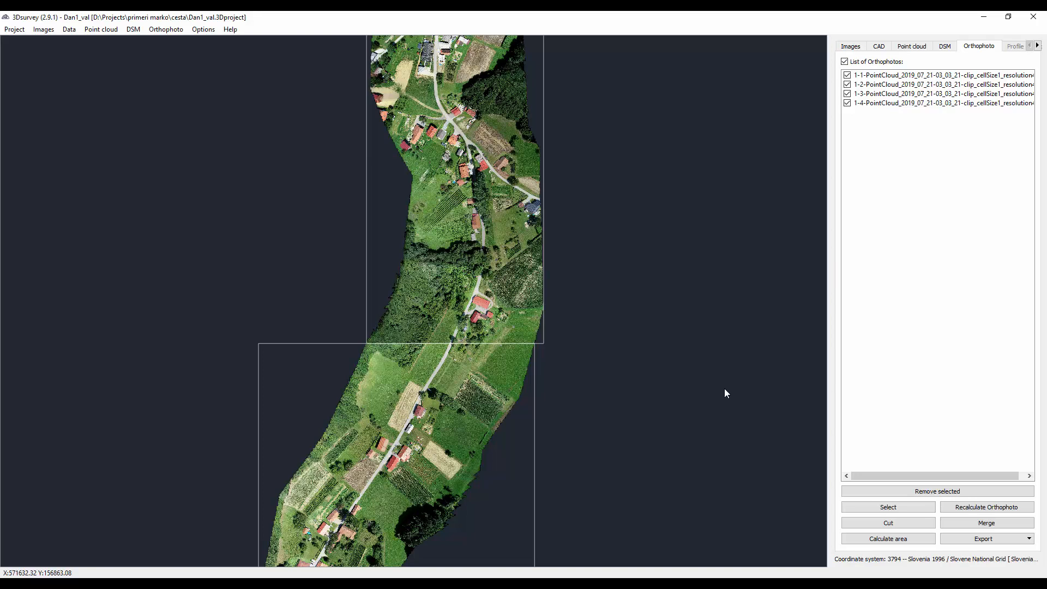
- Review the orthophoto again from the southern farm past the wooded section to the village junction
{"action": "scroll", "coordinate": [484, 353], "scroll_direction": "up", "scroll_amount": 6}
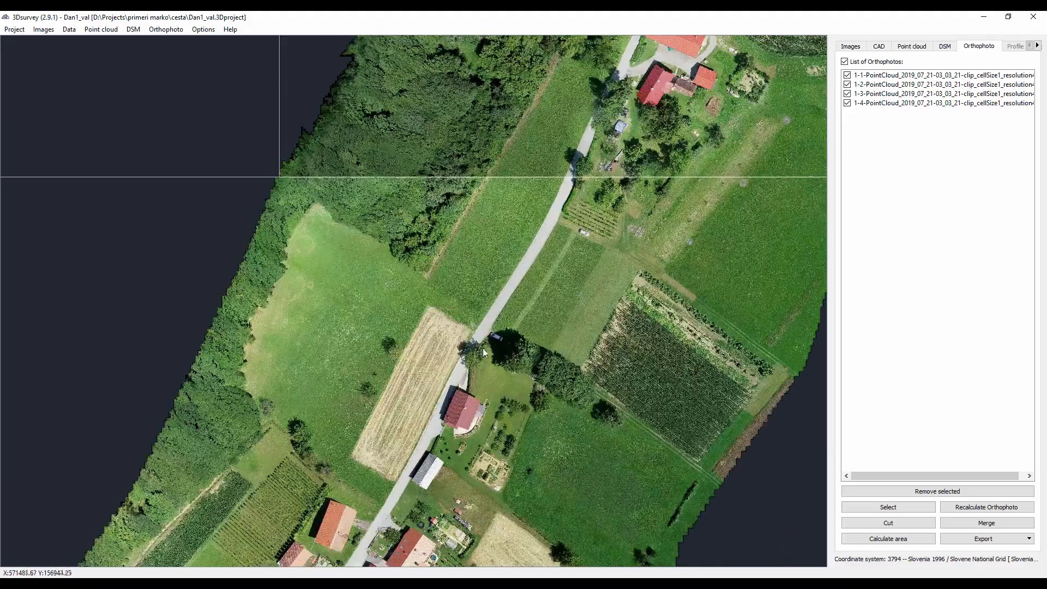
{"action": "left_click_drag", "start_coordinate": [610, 176], "coordinate": [519, 401]}
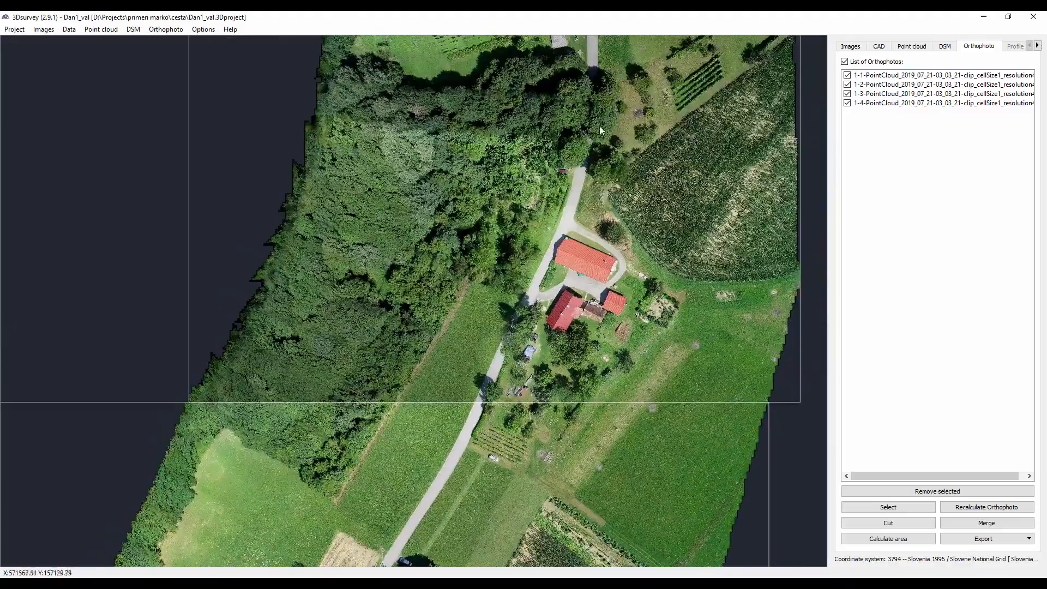
{"action": "left_click_drag", "start_coordinate": [594, 150], "coordinate": [531, 386]}
{"action": "left_click_drag", "start_coordinate": [517, 169], "coordinate": [464, 465]}
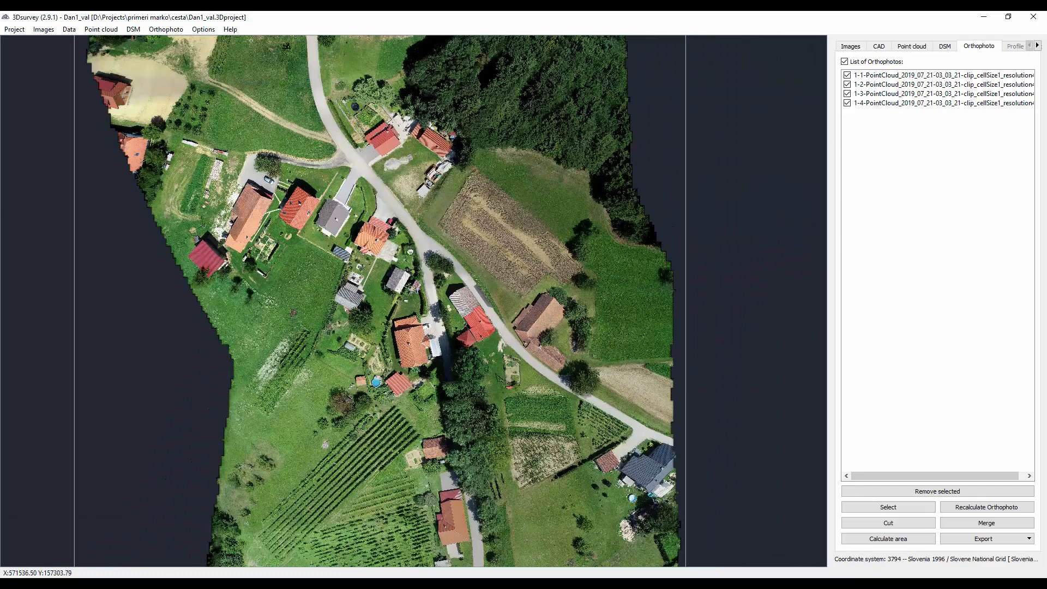
{"action": "left_click_drag", "start_coordinate": [421, 231], "coordinate": [428, 353]}
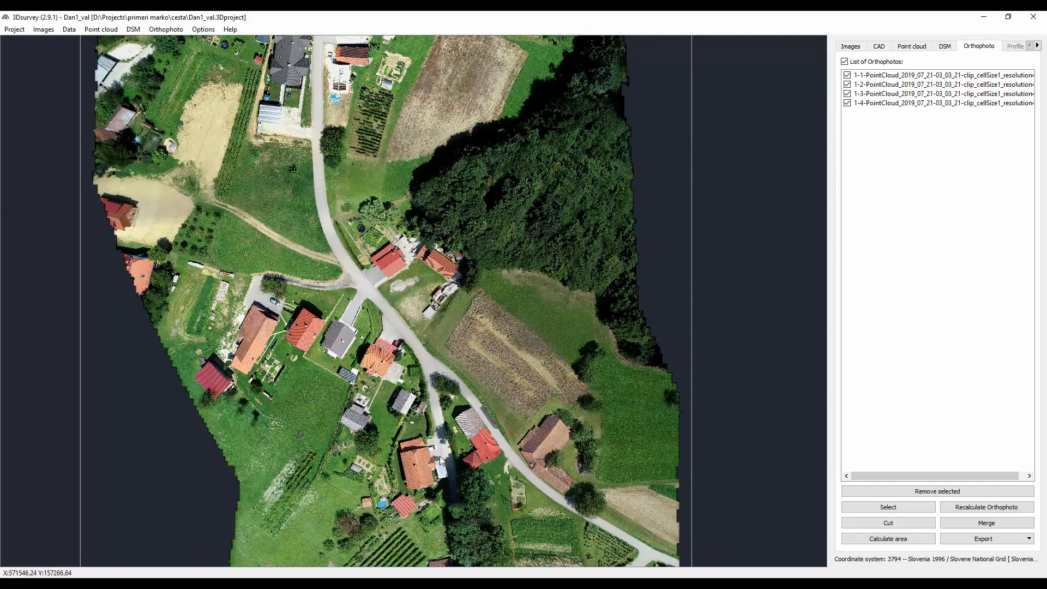
- Switch to the Google Slides presentation in Firefox and advance from the road mission slide to the KML import slide
{"action": "mouse_move", "coordinate": [175, 582]}
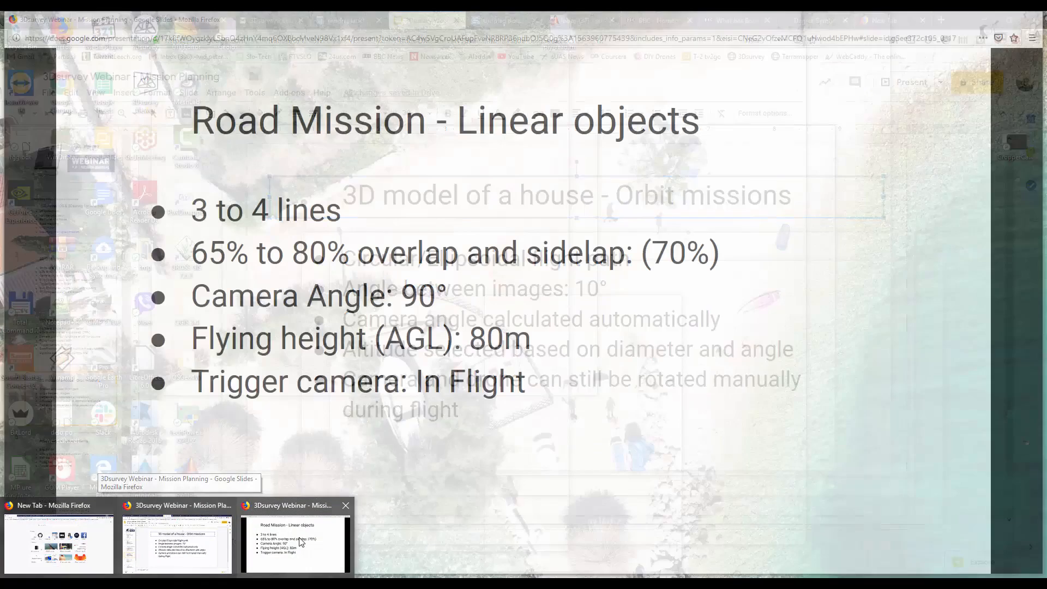
{"action": "left_click", "coordinate": [301, 543]}
{"action": "key", "text": "Right"}
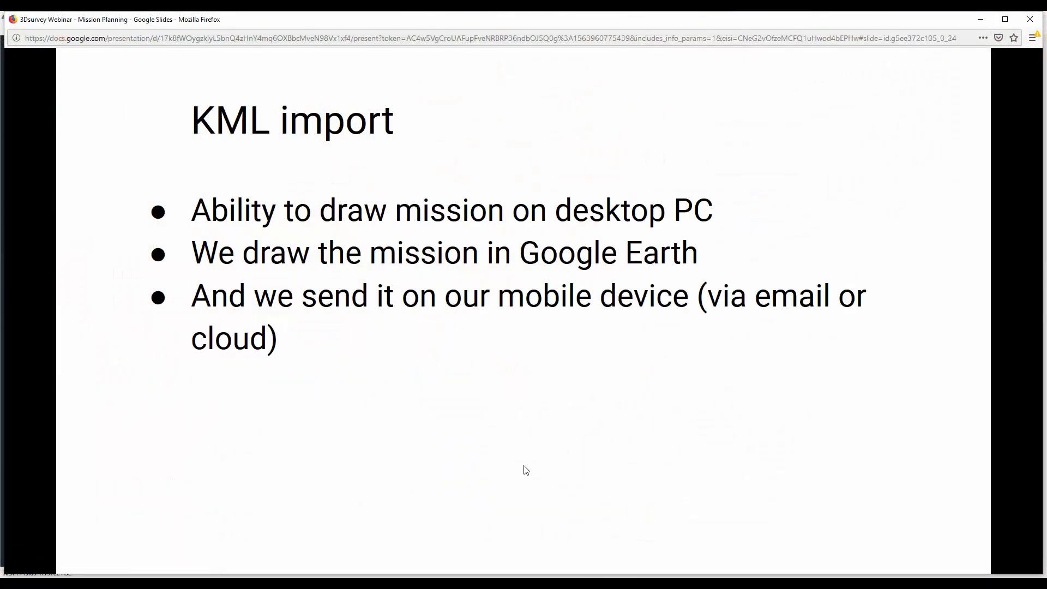
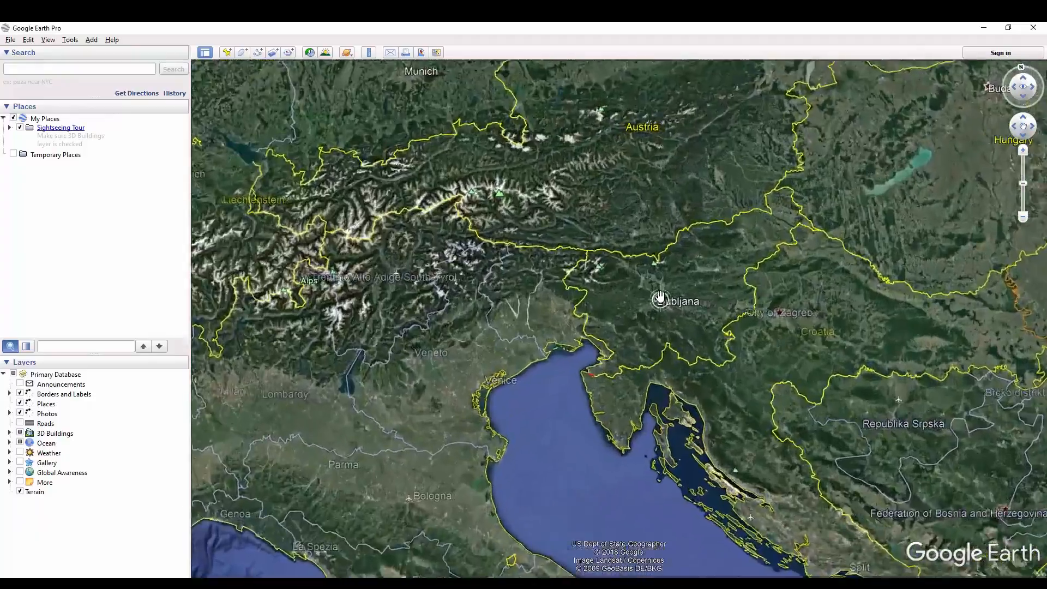
- Start a new polygon named "Polygon example" over the farm fields beside the stadium in northern Ljubljana
{"action": "scroll", "coordinate": [653, 285], "scroll_direction": "up", "scroll_amount": 5}
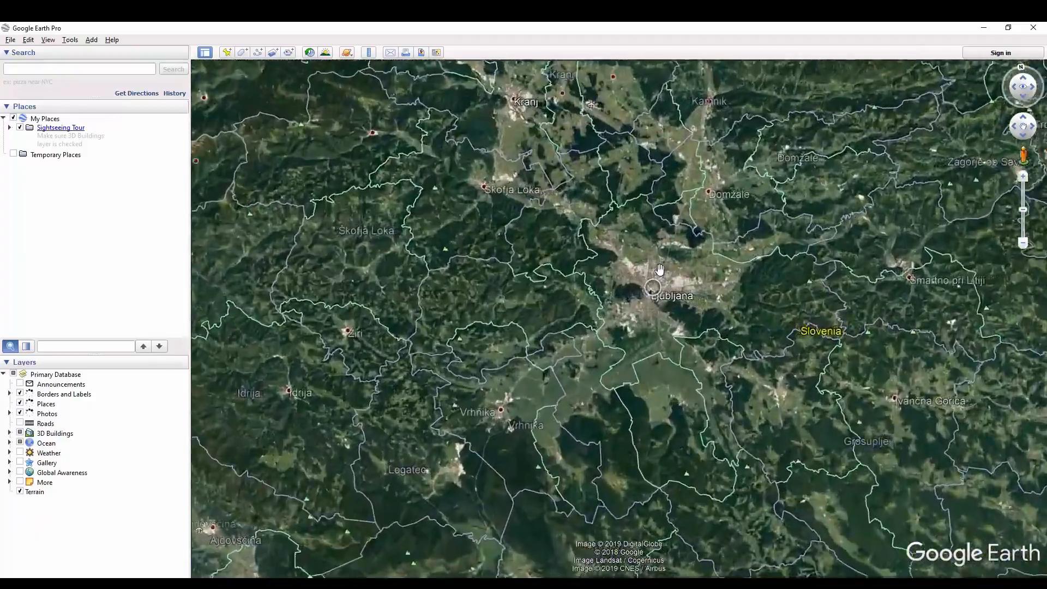
{"action": "scroll", "coordinate": [653, 257], "scroll_direction": "up", "scroll_amount": 5}
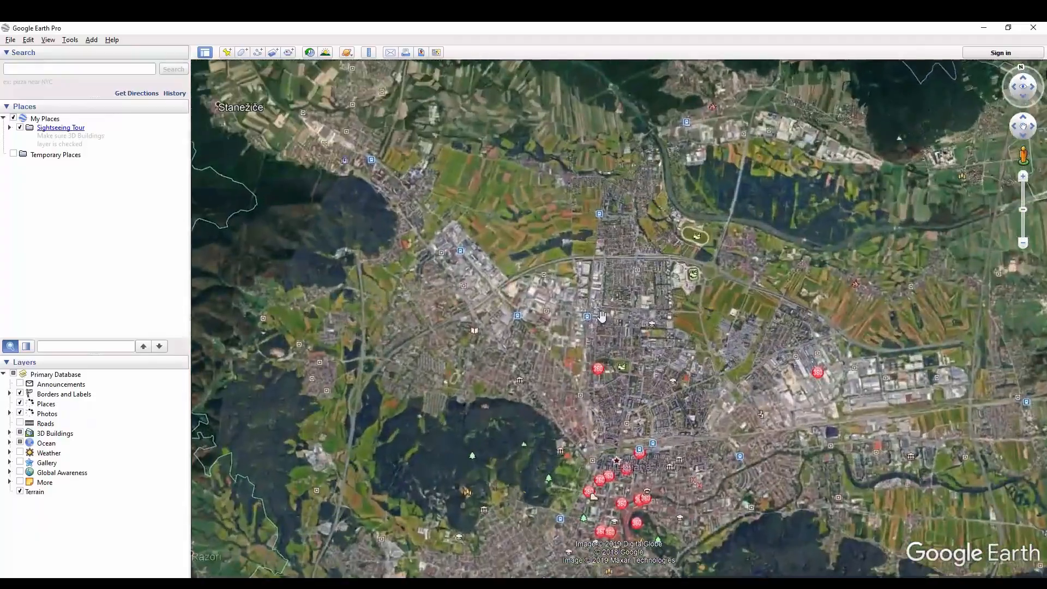
{"action": "scroll", "coordinate": [727, 282], "scroll_direction": "up", "scroll_amount": 2}
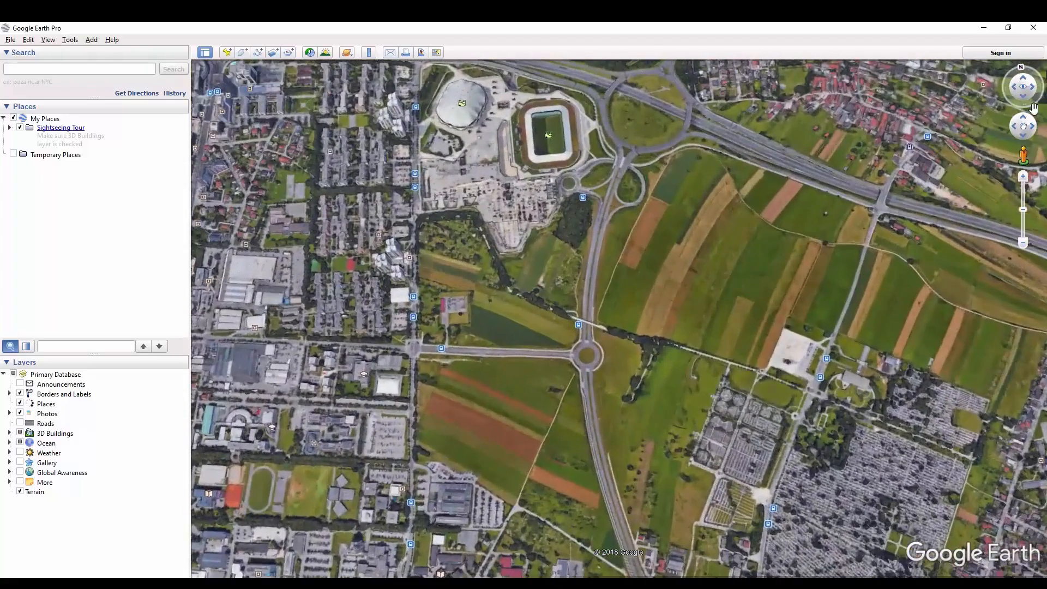
{"action": "scroll", "coordinate": [851, 208], "scroll_direction": "up", "scroll_amount": 2}
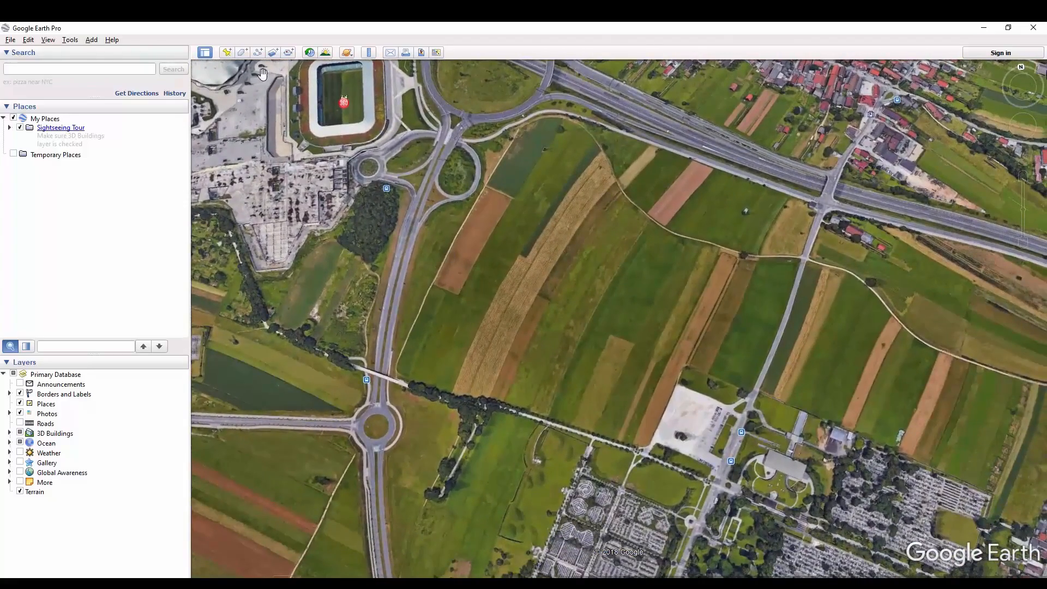
{"action": "left_click", "coordinate": [242, 53]}
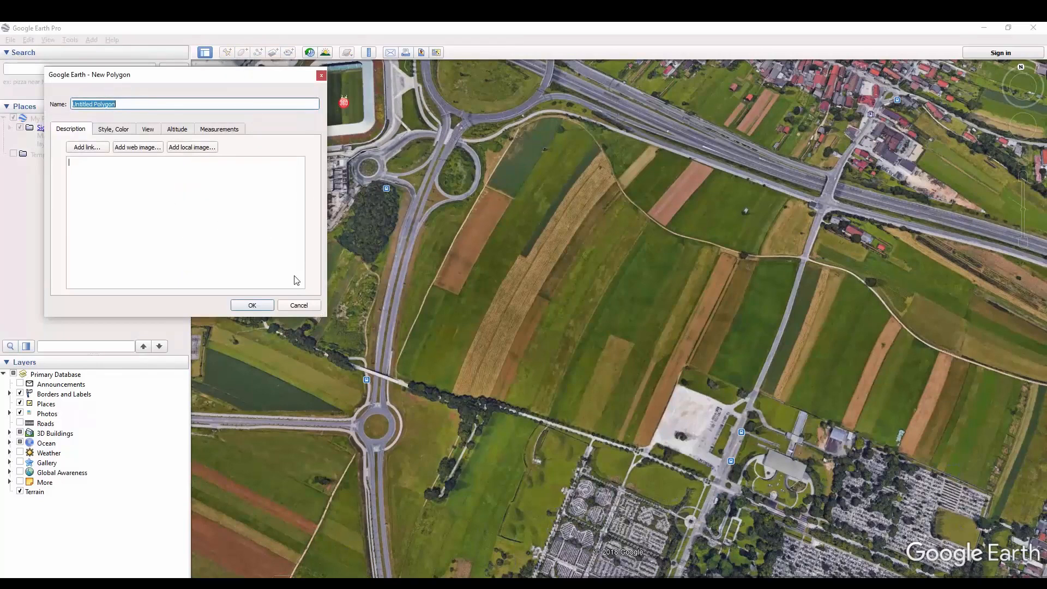
{"action": "type", "text": "Polygon example"}
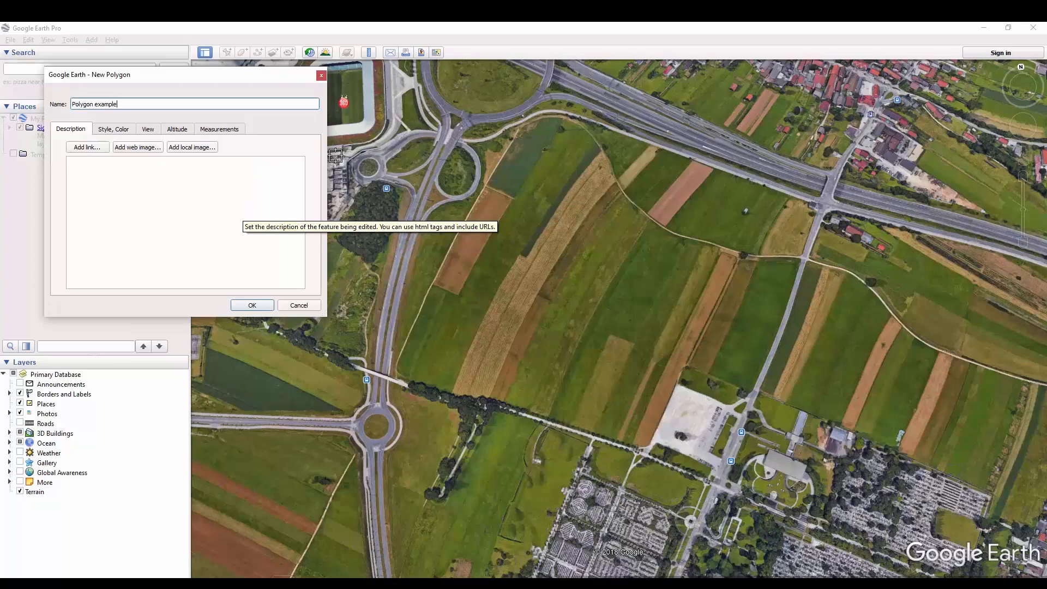
- Outline the field block along the tree-lined path, eastern road, highway and western road, following the curve at the northwestern junction
{"action": "left_click", "coordinate": [392, 380]}
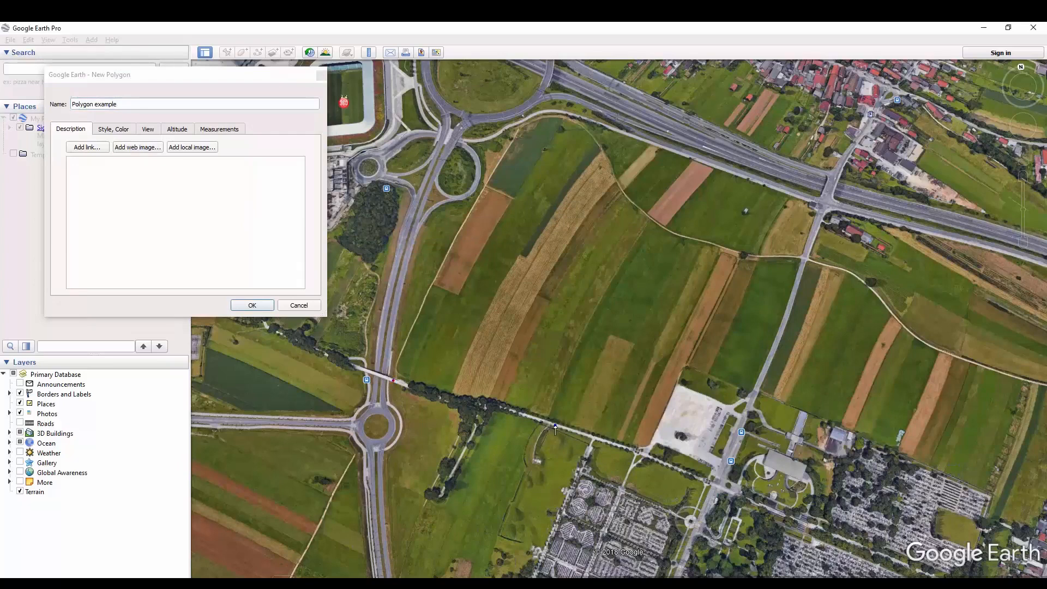
{"action": "left_click", "coordinate": [718, 486]}
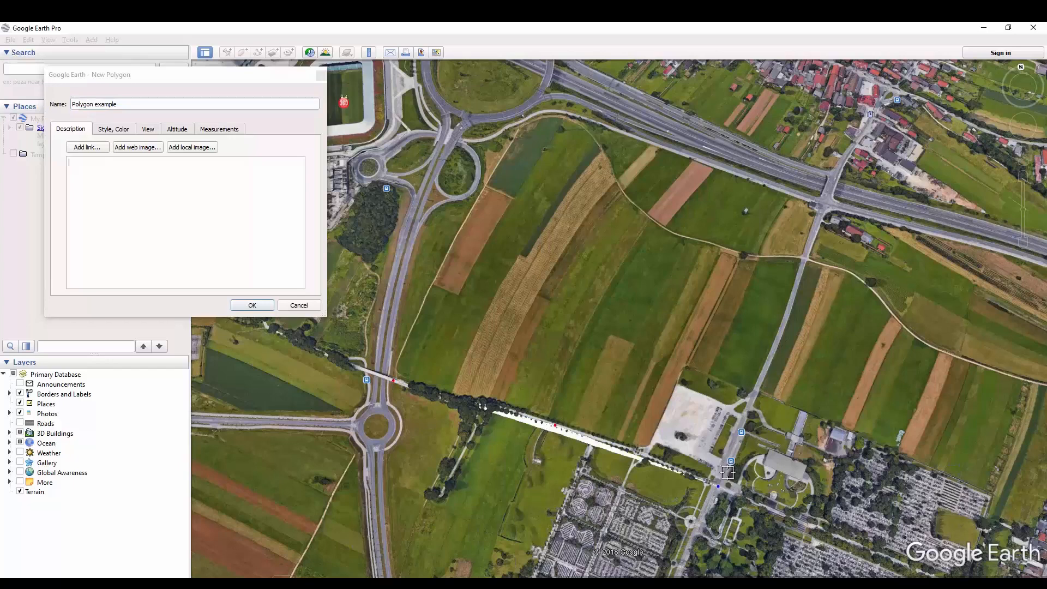
{"action": "left_click", "coordinate": [758, 387]}
{"action": "left_click", "coordinate": [802, 258]}
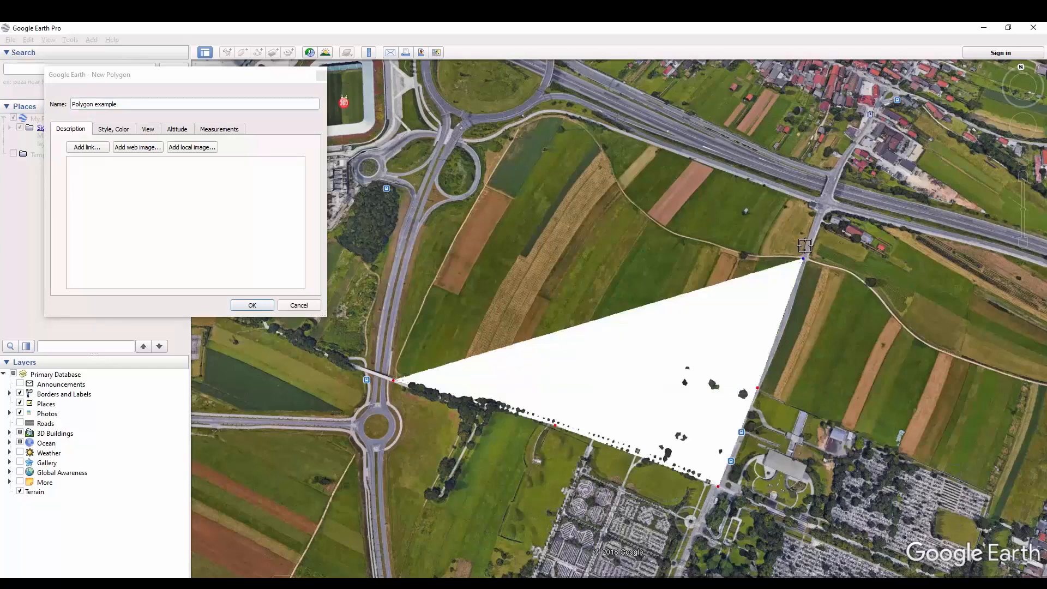
{"action": "left_click", "coordinate": [824, 199]}
{"action": "left_click", "coordinate": [547, 101]}
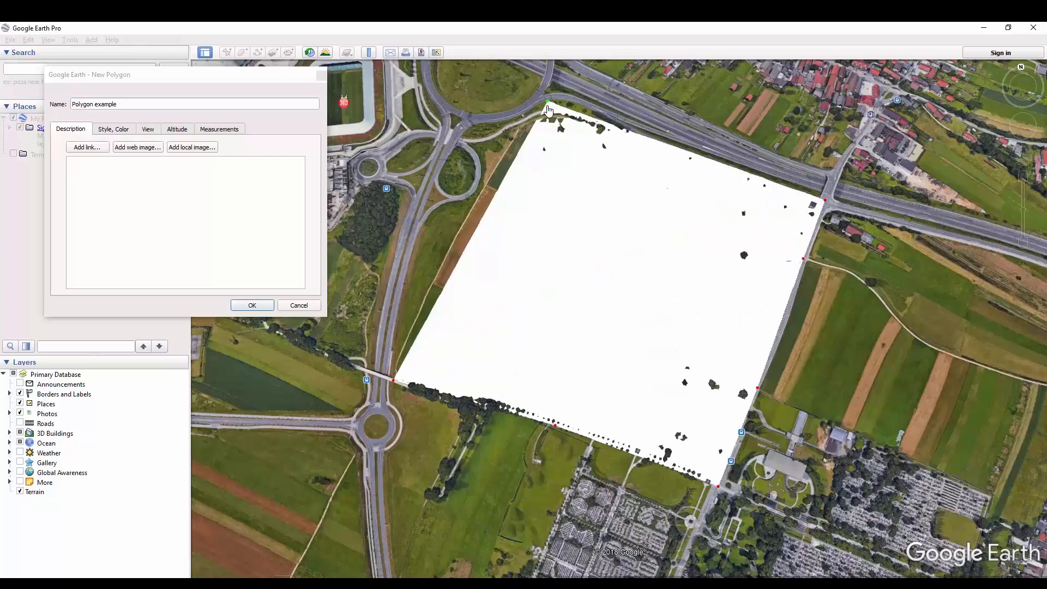
{"action": "left_click", "coordinate": [512, 117]}
{"action": "left_click", "coordinate": [469, 131]}
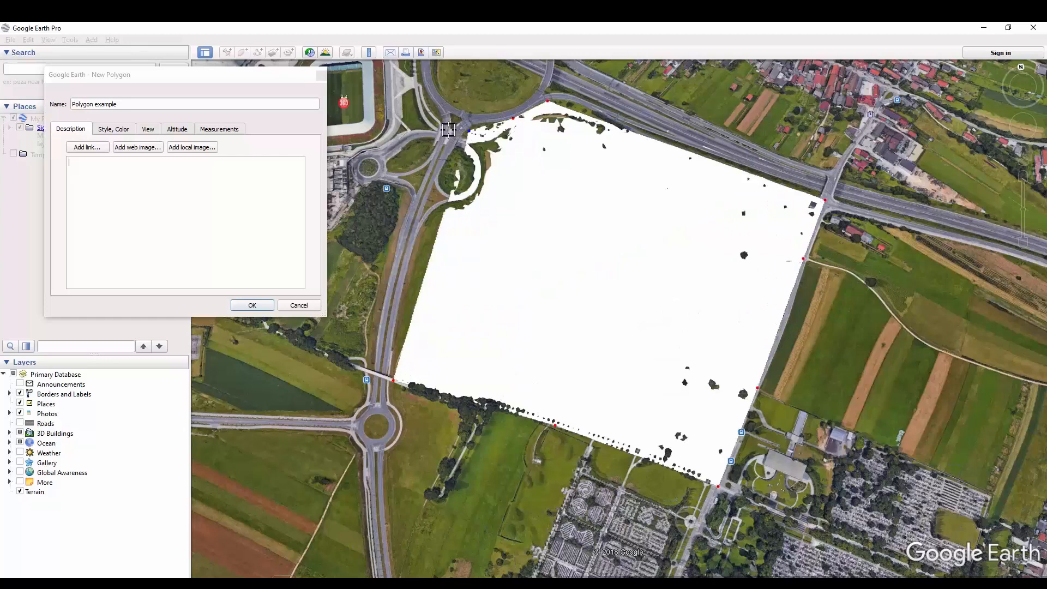
{"action": "left_click", "coordinate": [449, 130]}
{"action": "left_click", "coordinate": [421, 176]}
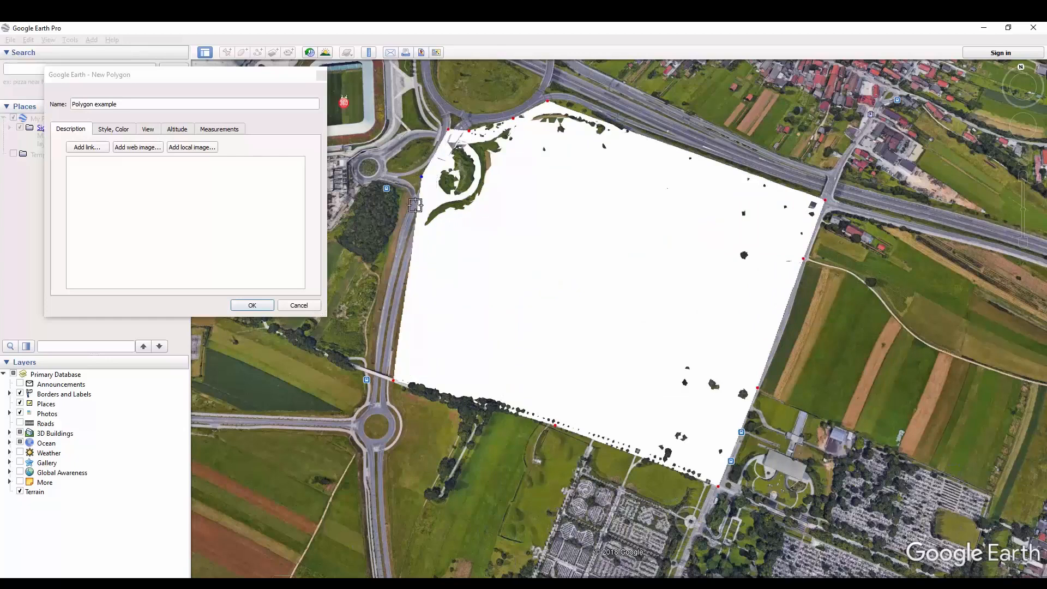
{"action": "left_click", "coordinate": [394, 256]}
{"action": "left_click", "coordinate": [371, 361]}
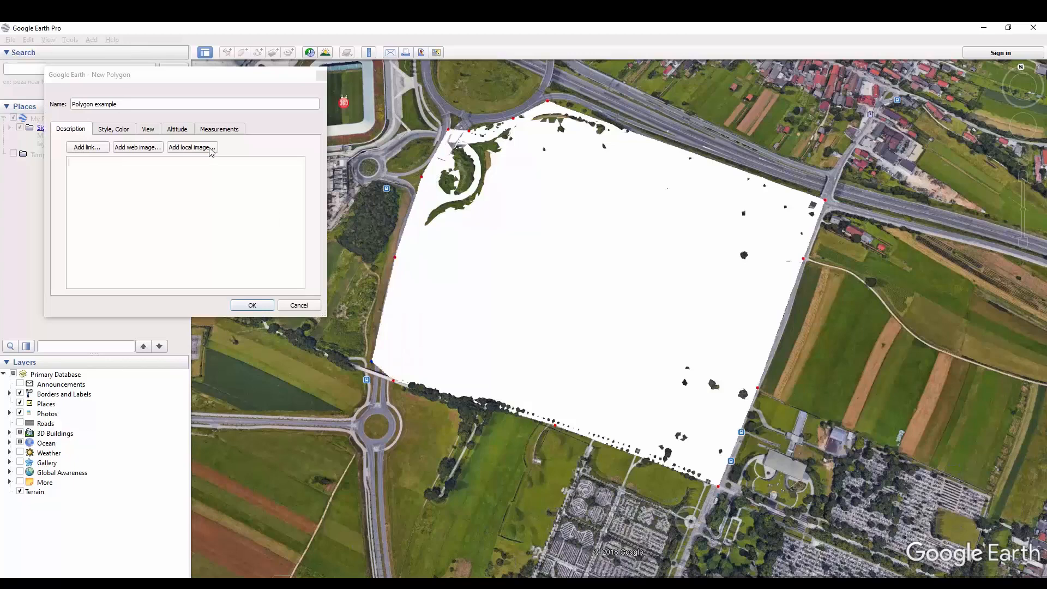
- Reduce the polygon's area opacity so the imagery shows through, and store the polygon in My Places
{"action": "left_click", "coordinate": [110, 131]}
{"action": "left_click", "coordinate": [221, 207]}
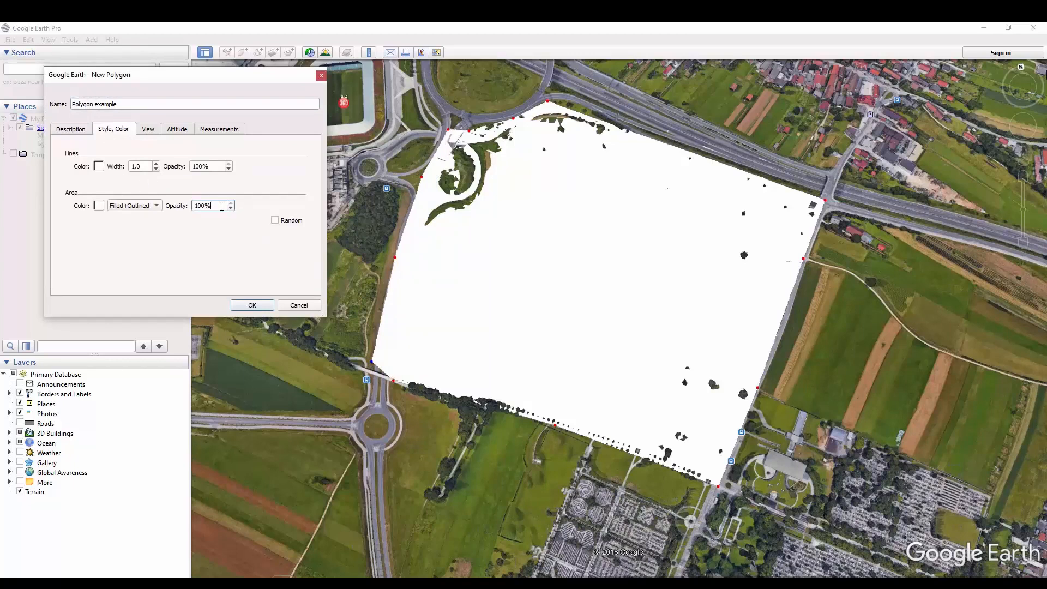
{"action": "scroll", "coordinate": [221, 208], "scroll_direction": "down", "scroll_amount": 19}
{"action": "scroll", "coordinate": [221, 208], "scroll_direction": "down", "scroll_amount": 7}
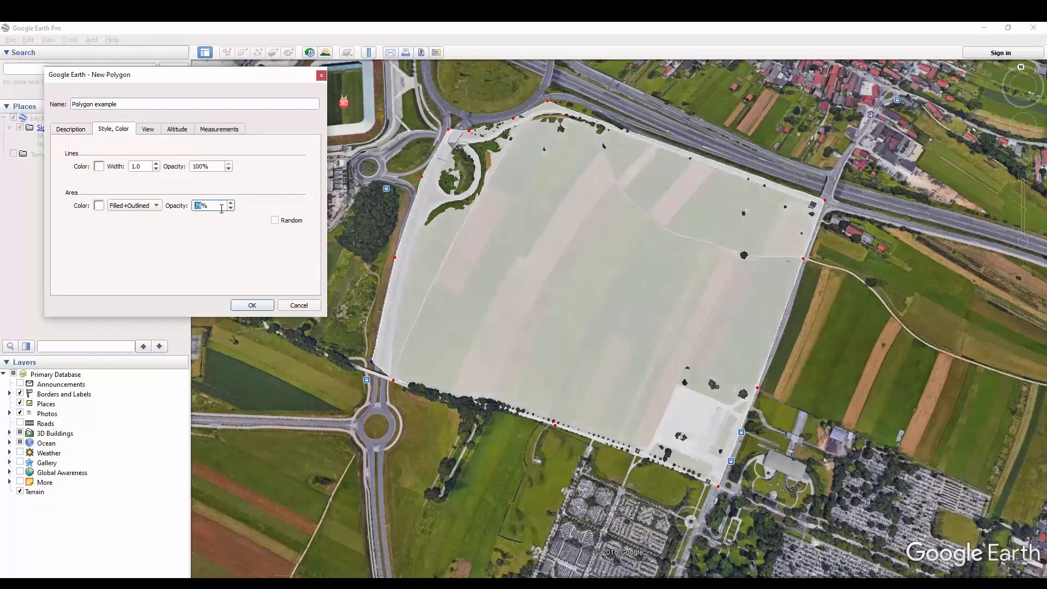
{"action": "left_click", "coordinate": [68, 128]}
{"action": "left_click", "coordinate": [251, 306]}
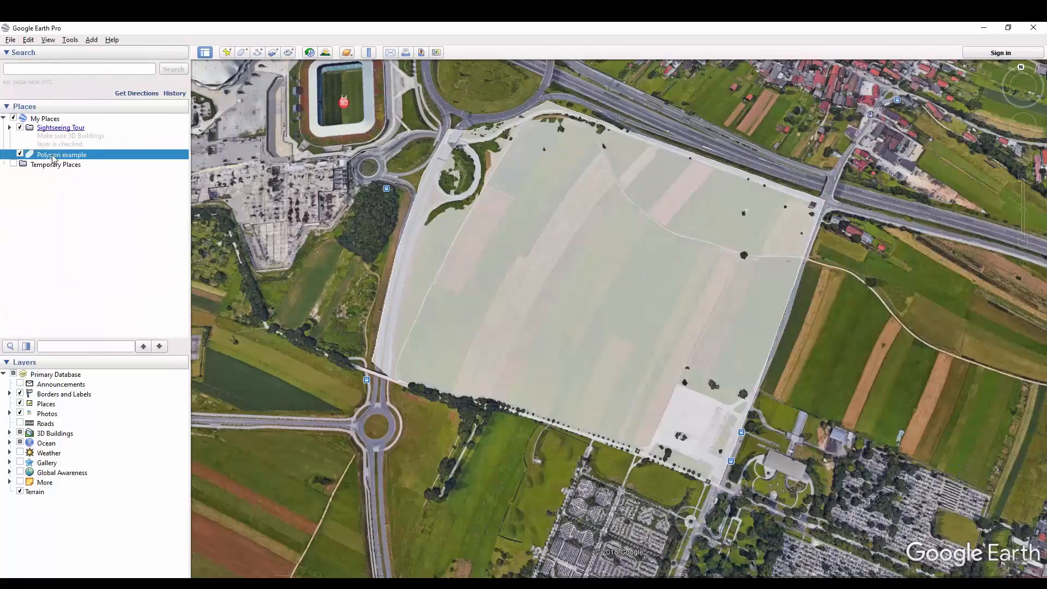
- Start a new path named "path example" for the road network south of the polygon
{"action": "scroll", "coordinate": [387, 335], "scroll_direction": "down", "scroll_amount": 5}
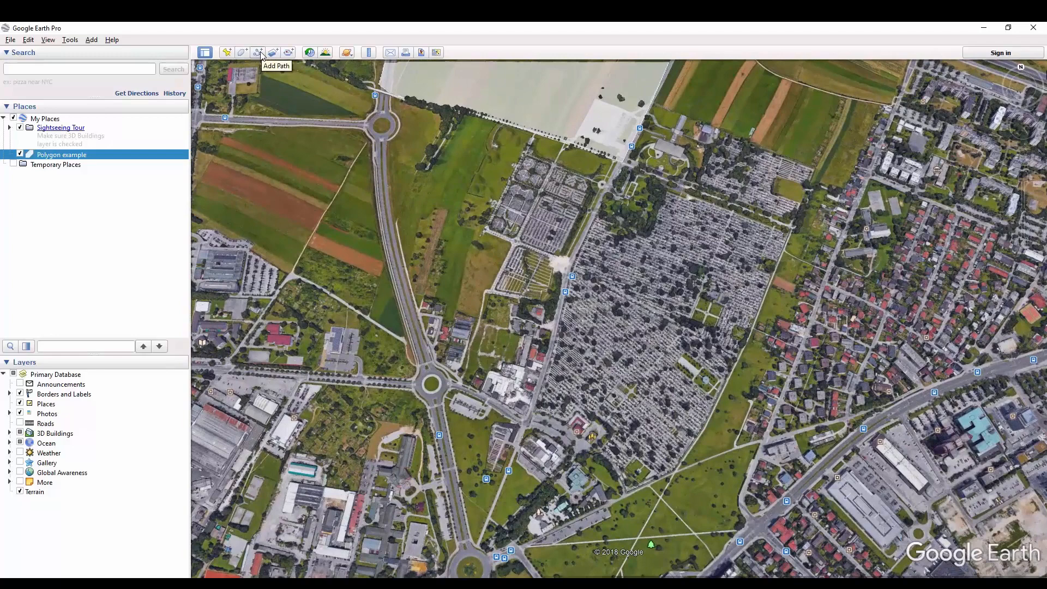
{"action": "left_click", "coordinate": [257, 53]}
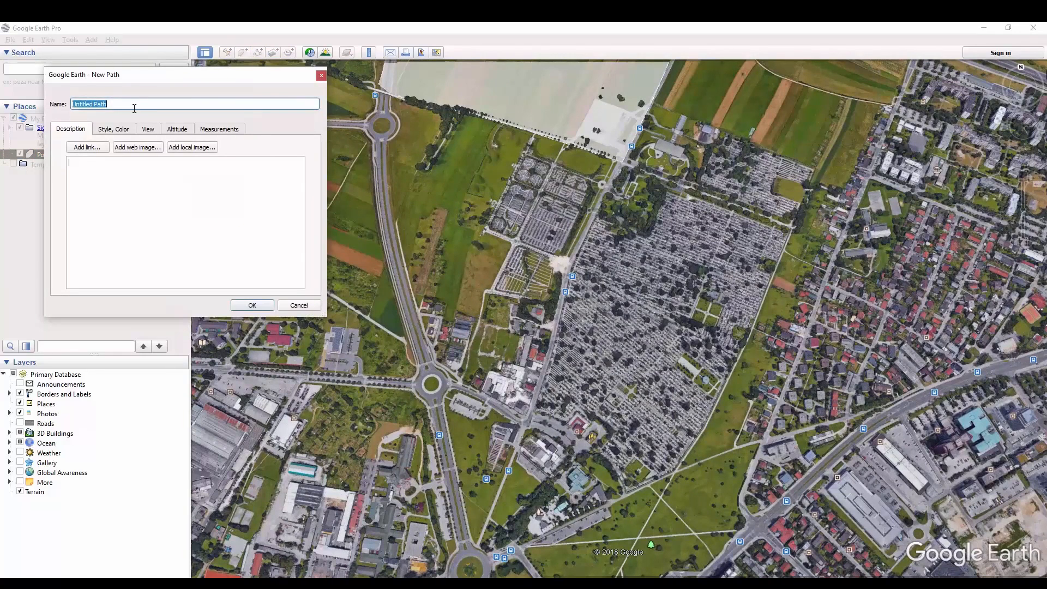
{"action": "type", "text": "path example"}
{"action": "scroll", "coordinate": [484, 197], "scroll_direction": "down", "scroll_amount": 3}
{"action": "scroll", "coordinate": [409, 175], "scroll_direction": "up", "scroll_amount": 5}
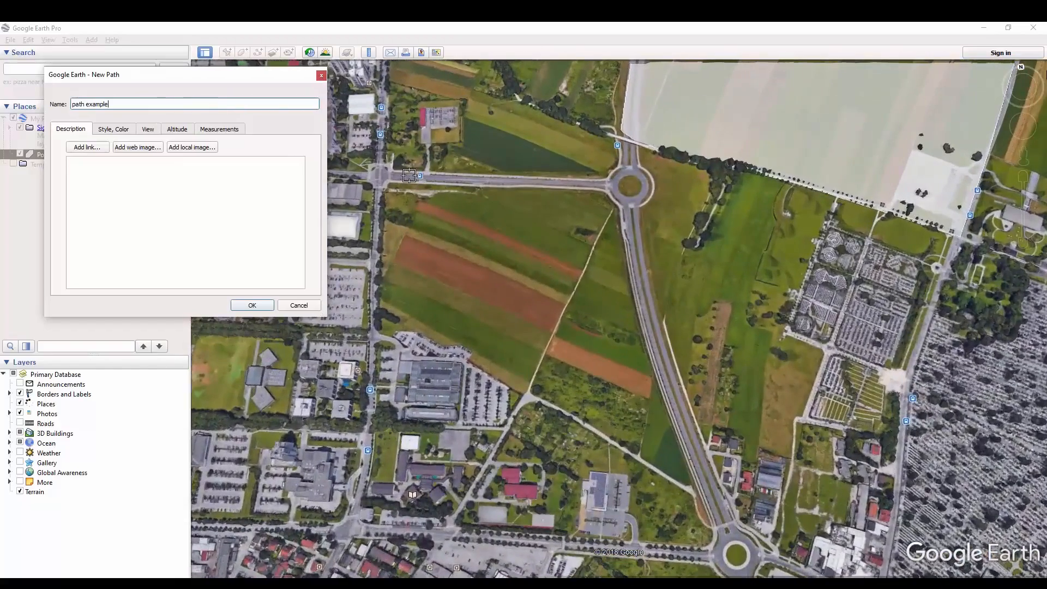
- Trace the path from the western junction east to the first roundabout and south along the road to the second roundabout
{"action": "left_click", "coordinate": [377, 176]}
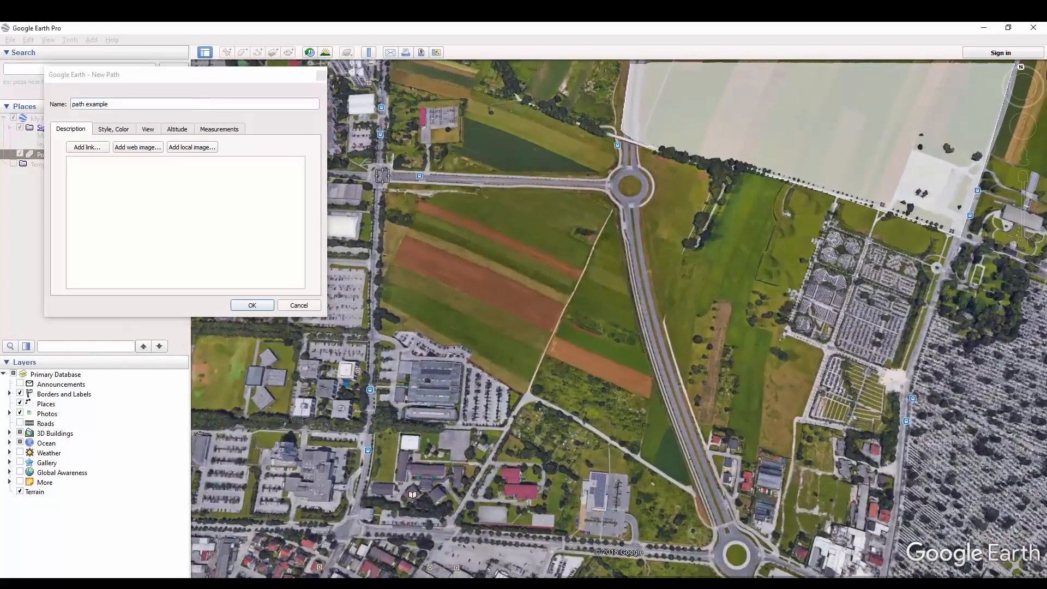
{"action": "left_click", "coordinate": [477, 178]}
{"action": "left_click", "coordinate": [555, 184]}
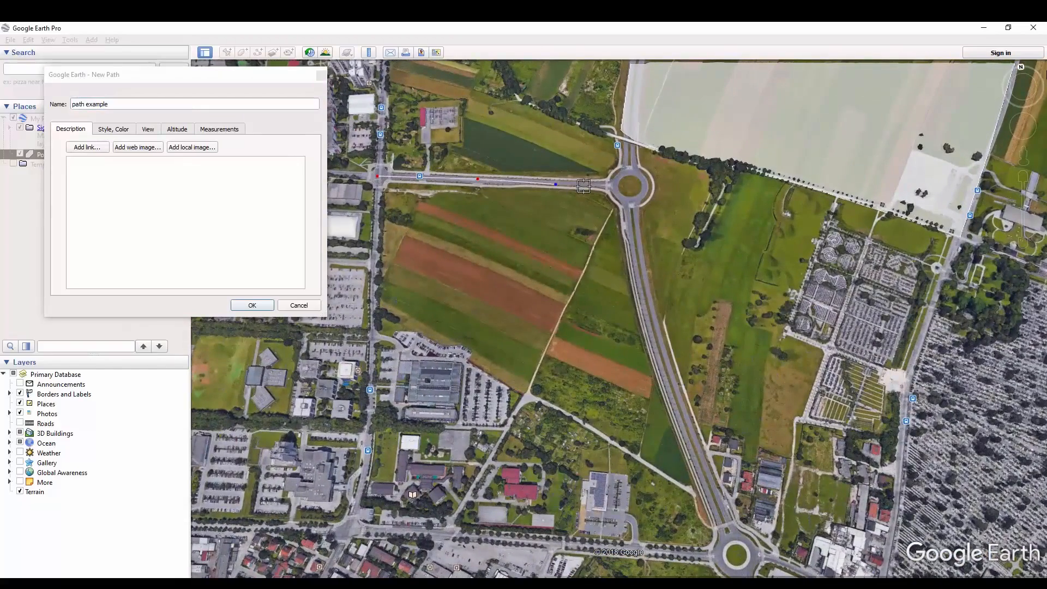
{"action": "left_click", "coordinate": [630, 186]}
{"action": "left_click", "coordinate": [639, 279]}
{"action": "left_click", "coordinate": [663, 361]}
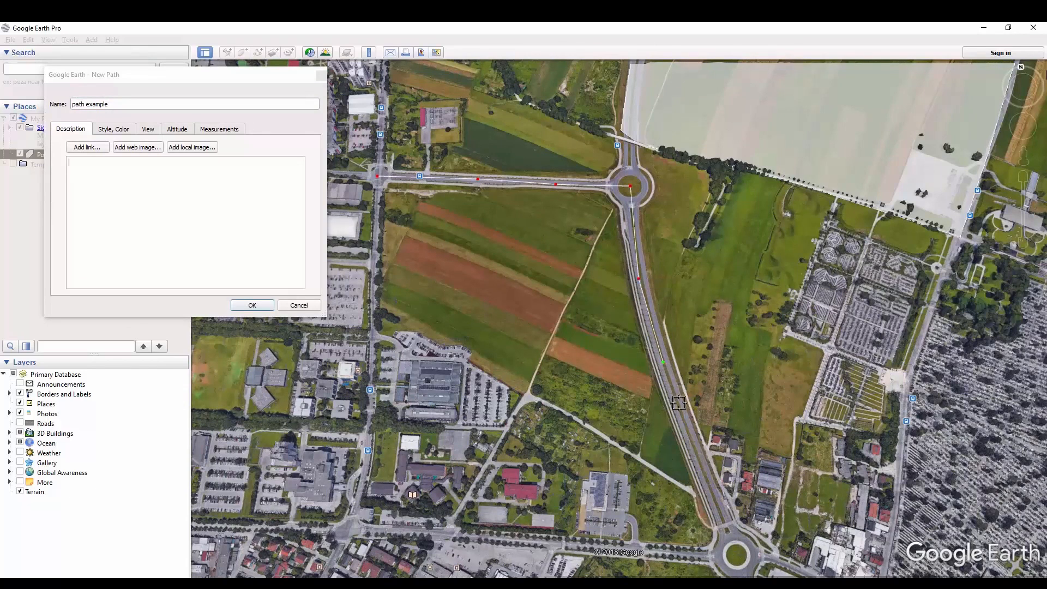
{"action": "left_click", "coordinate": [690, 437]}
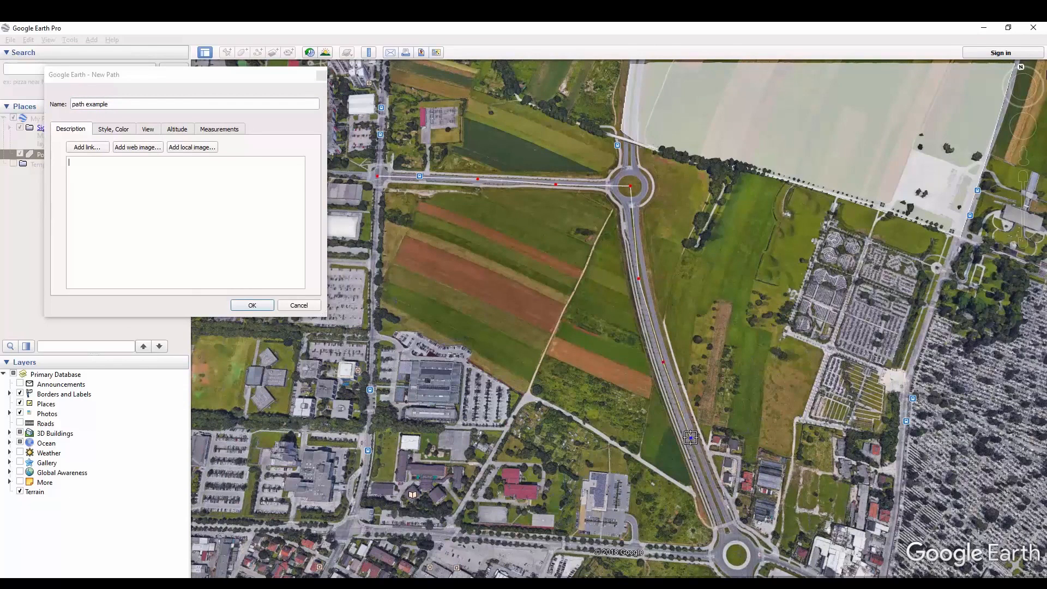
{"action": "left_click", "coordinate": [727, 530]}
{"action": "left_click", "coordinate": [735, 555]}
- Extend the path southeast from the second roundabout to the next road junction and store it in My Places
{"action": "scroll", "coordinate": [633, 401], "scroll_direction": "down", "scroll_amount": 3}
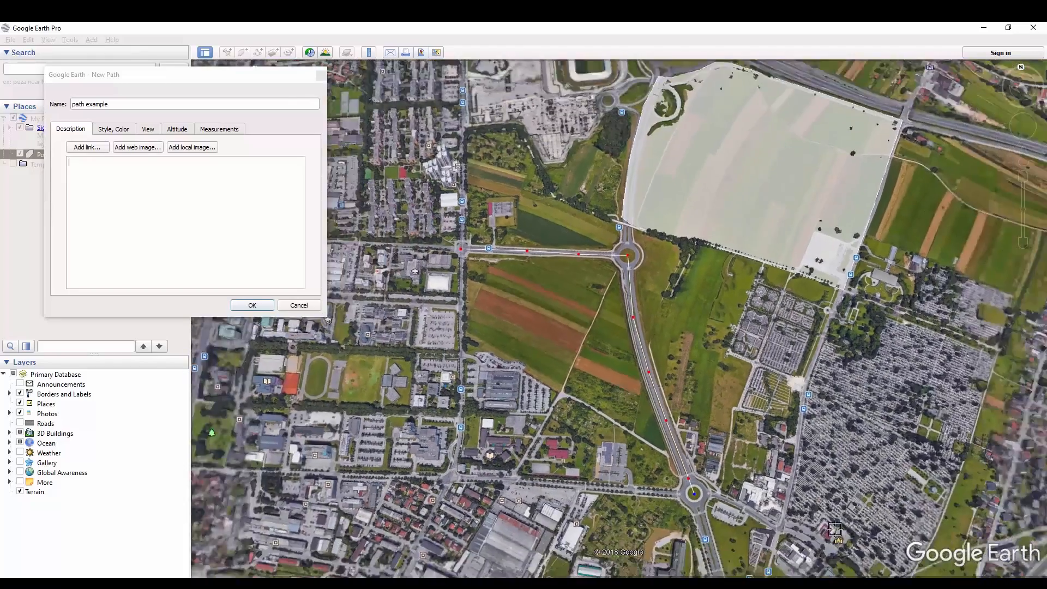
{"action": "scroll", "coordinate": [703, 491], "scroll_direction": "up", "scroll_amount": 3}
{"action": "left_click", "coordinate": [625, 477]}
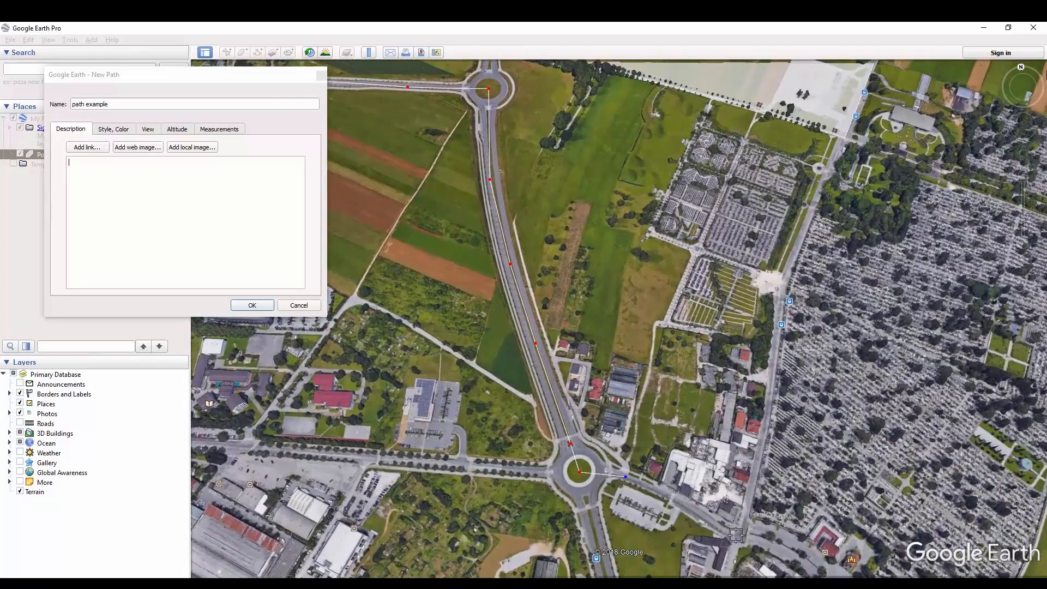
{"action": "left_click", "coordinate": [666, 496]}
{"action": "left_click", "coordinate": [740, 535]}
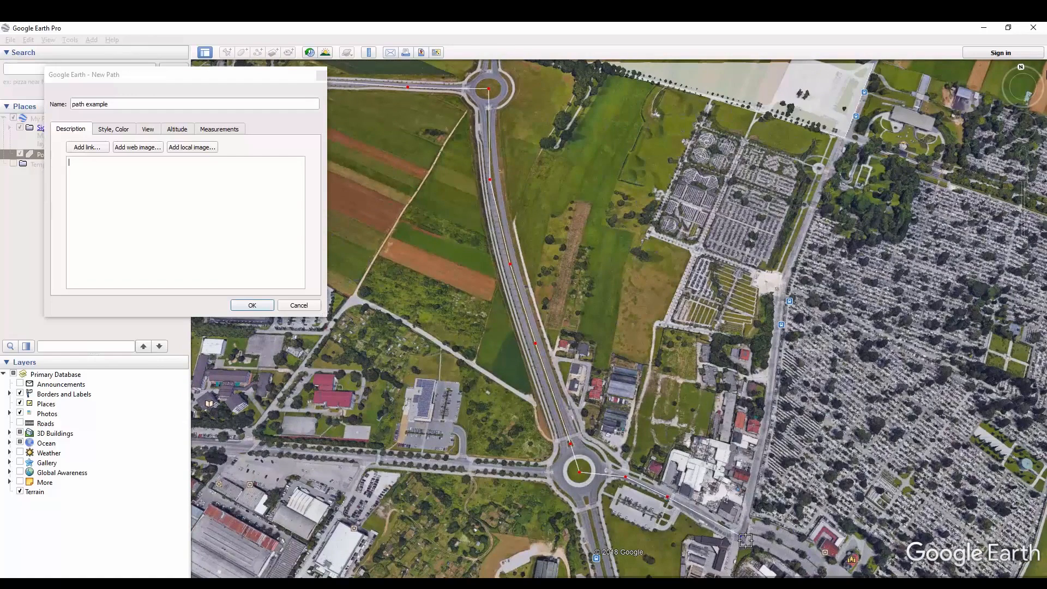
{"action": "left_click", "coordinate": [253, 305]}
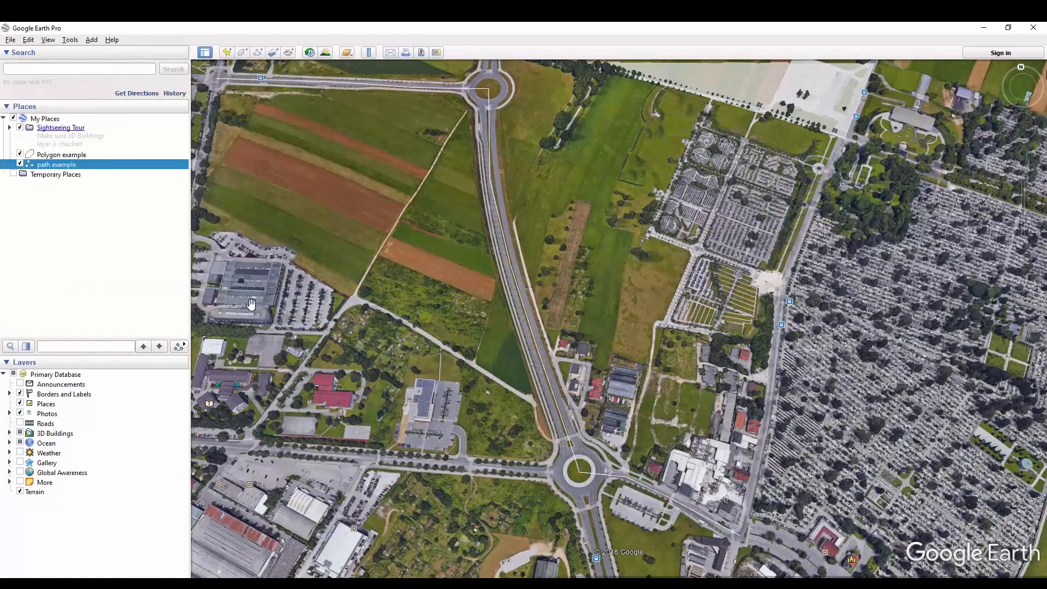
- Save the polygon to the Documents folder as "Polygon example.kml" in KML format
{"action": "right_click", "coordinate": [79, 157]}
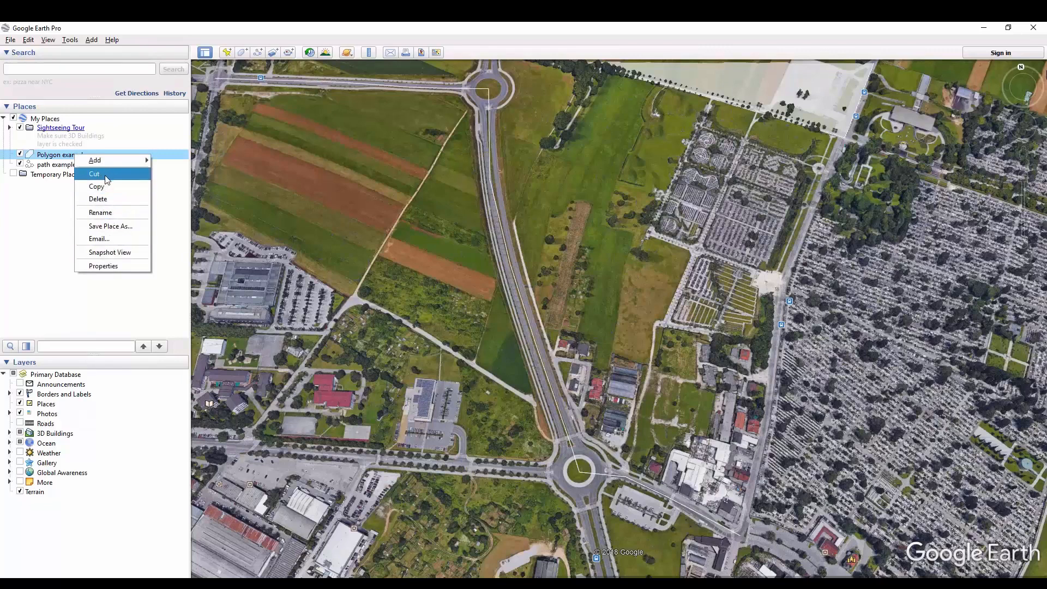
{"action": "left_click", "coordinate": [121, 225]}
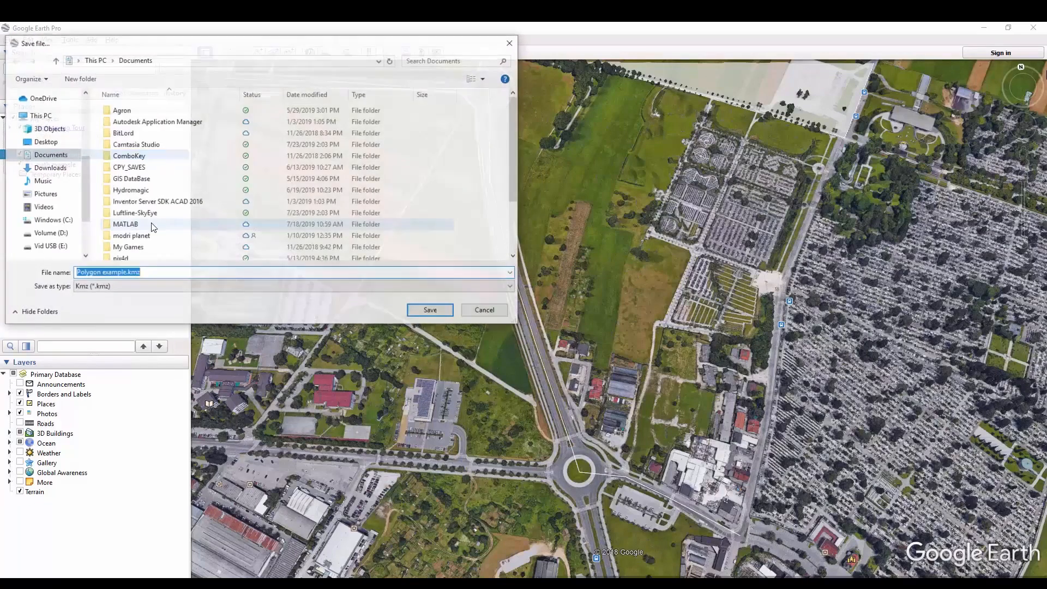
{"action": "left_click", "coordinate": [157, 285]}
{"action": "left_click", "coordinate": [145, 298]}
{"action": "left_click", "coordinate": [145, 291]}
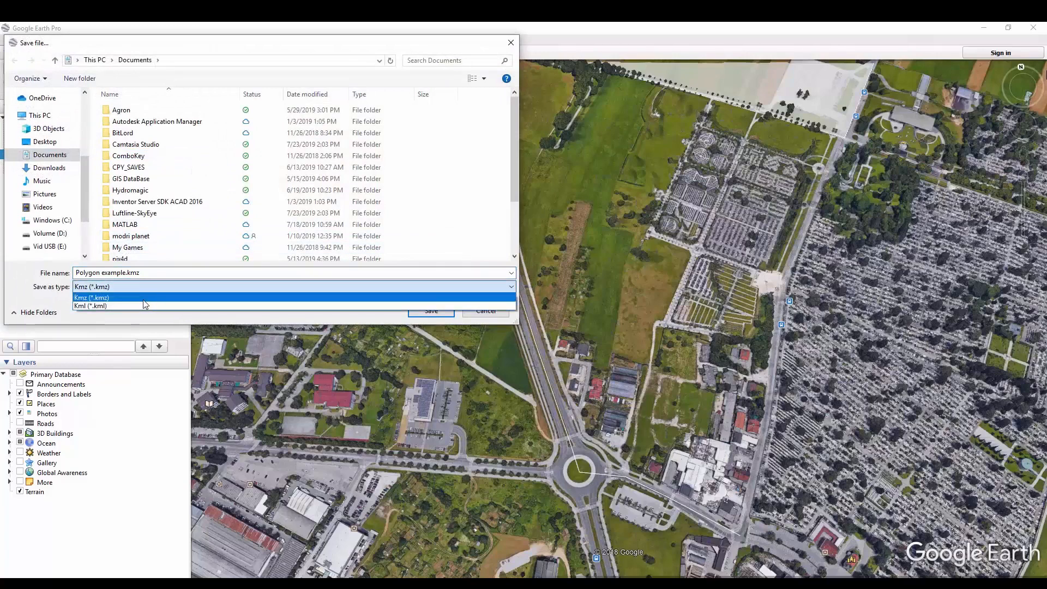
{"action": "left_click", "coordinate": [145, 306]}
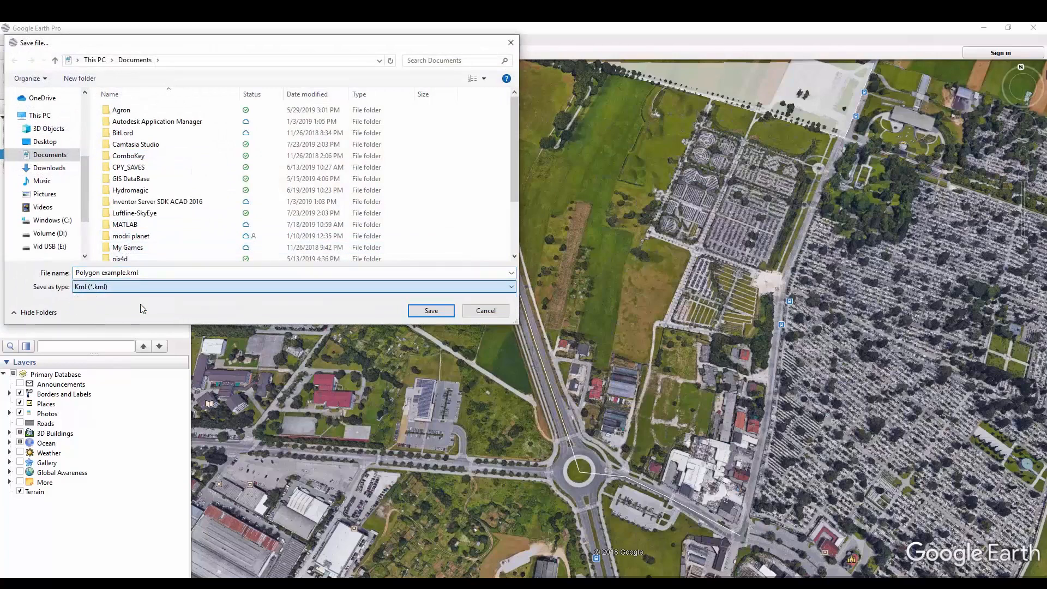
{"action": "left_click", "coordinate": [431, 310]}
- Save the path to the Documents folder as "path example.kml"
{"action": "left_click", "coordinate": [57, 166]}
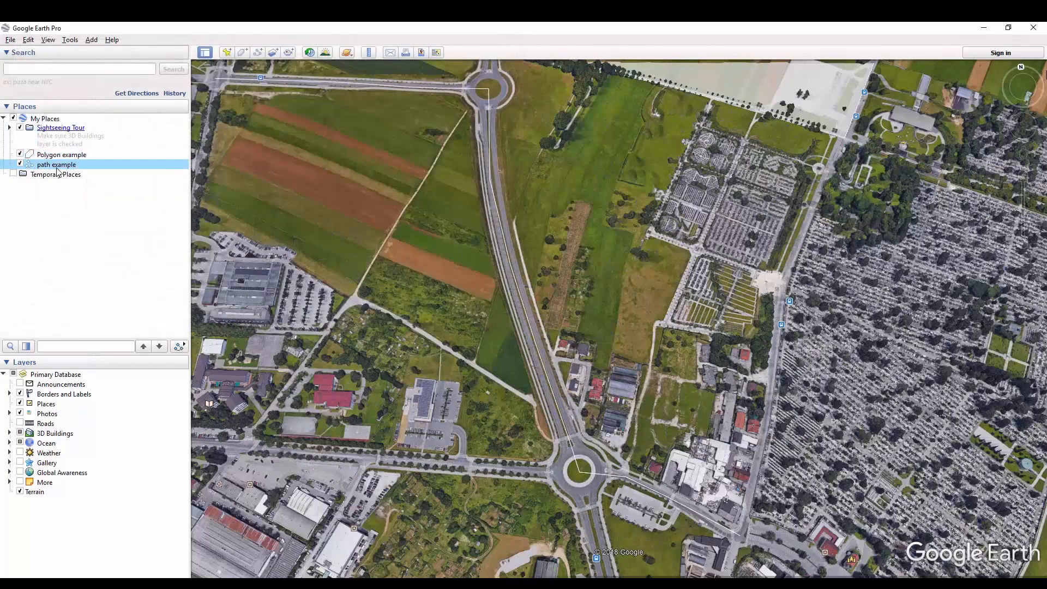
{"action": "right_click", "coordinate": [56, 167]}
{"action": "left_click", "coordinate": [109, 241]}
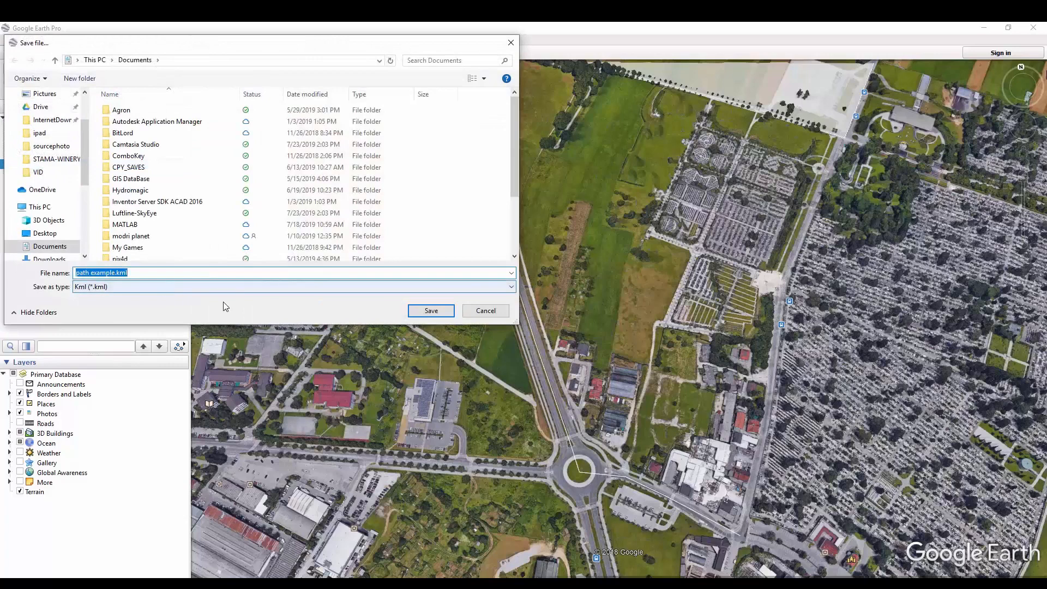
{"action": "left_click", "coordinate": [431, 310]}
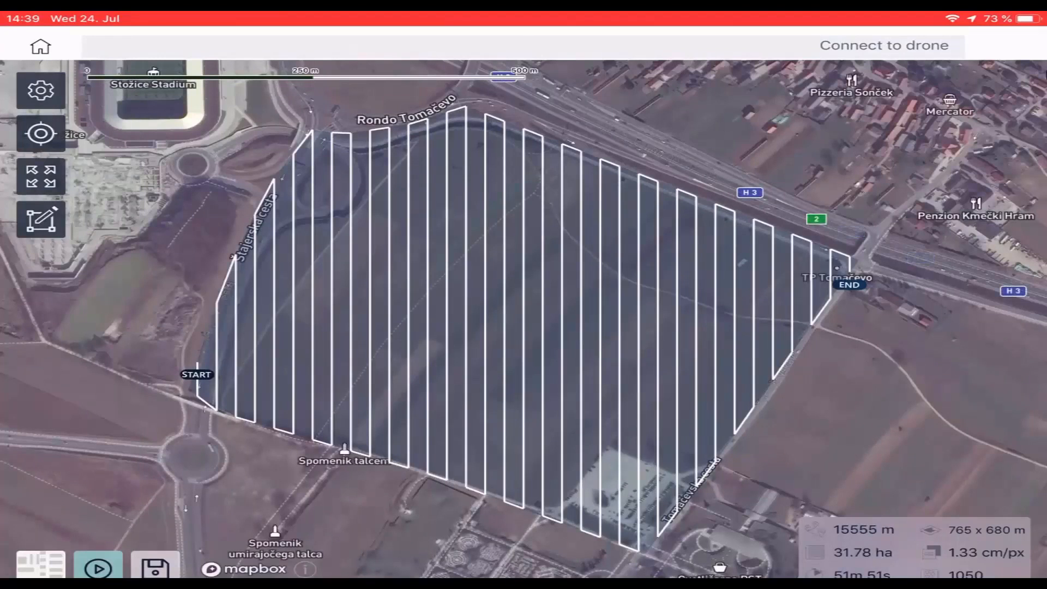
- Try the polygon mission with an 80 m flying height and a 45° path angle, and discard the project
{"action": "left_click", "coordinate": [40, 90]}
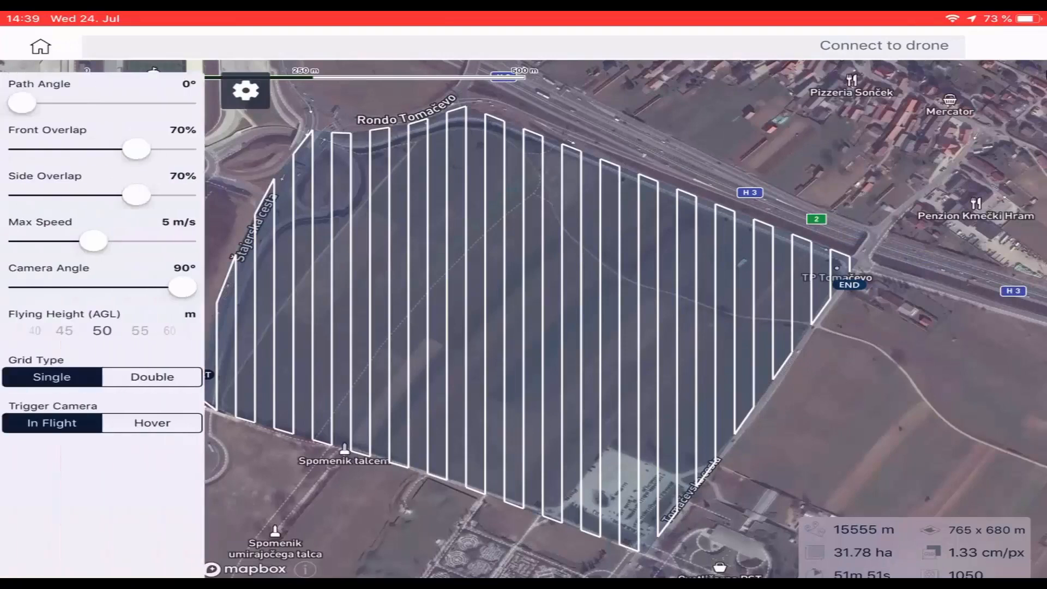
{"action": "mouse_move", "coordinate": [159, 331]}
{"action": "left_mouse_down"}
{"action": "mouse_move", "coordinate": [49, 331]}
{"action": "mouse_move", "coordinate": [147, 330]}
{"action": "left_mouse_up"}
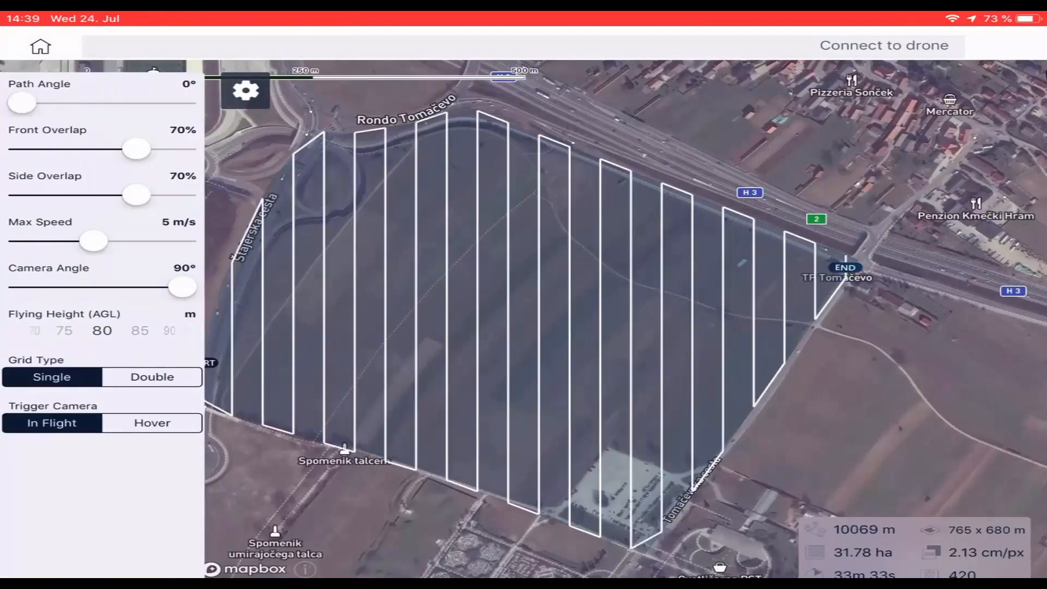
{"action": "mouse_move", "coordinate": [21, 103]}
{"action": "left_mouse_down"}
{"action": "mouse_move", "coordinate": [84, 102]}
{"action": "mouse_move", "coordinate": [42, 102]}
{"action": "left_mouse_up"}
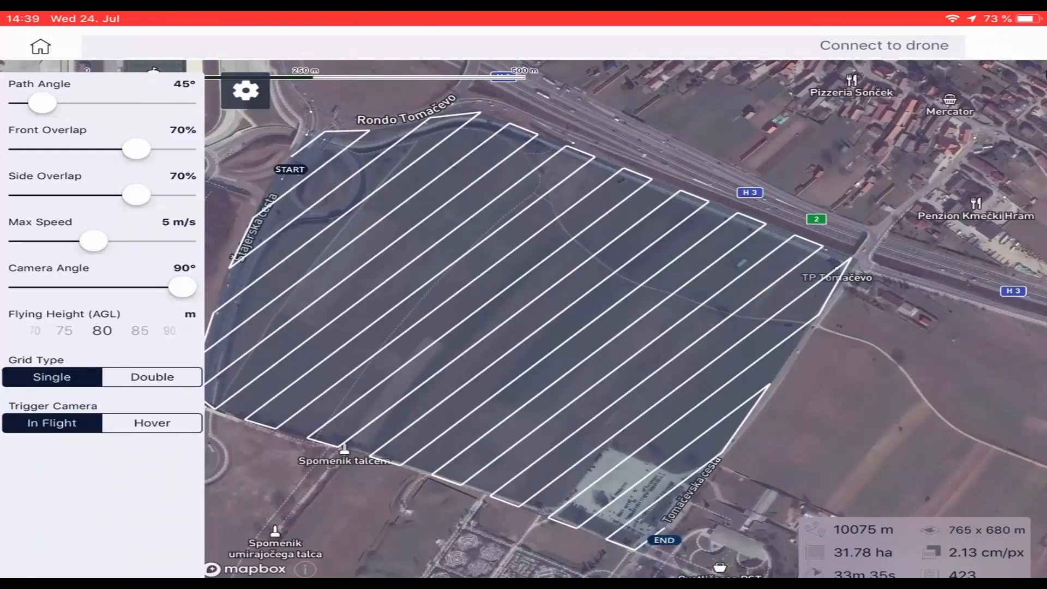
{"action": "left_click", "coordinate": [40, 46]}
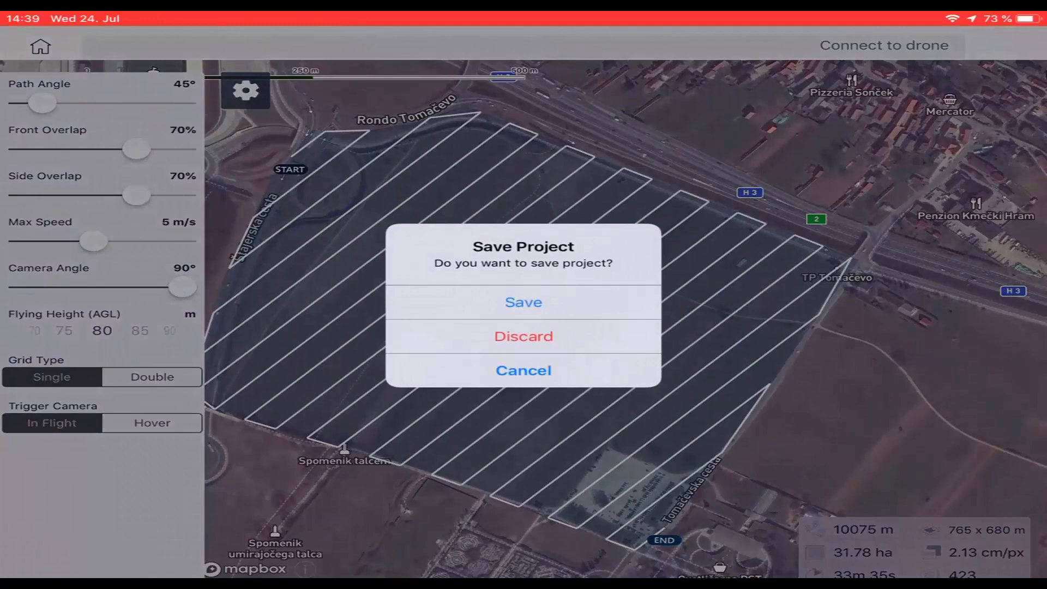
{"action": "left_click", "coordinate": [524, 335]}
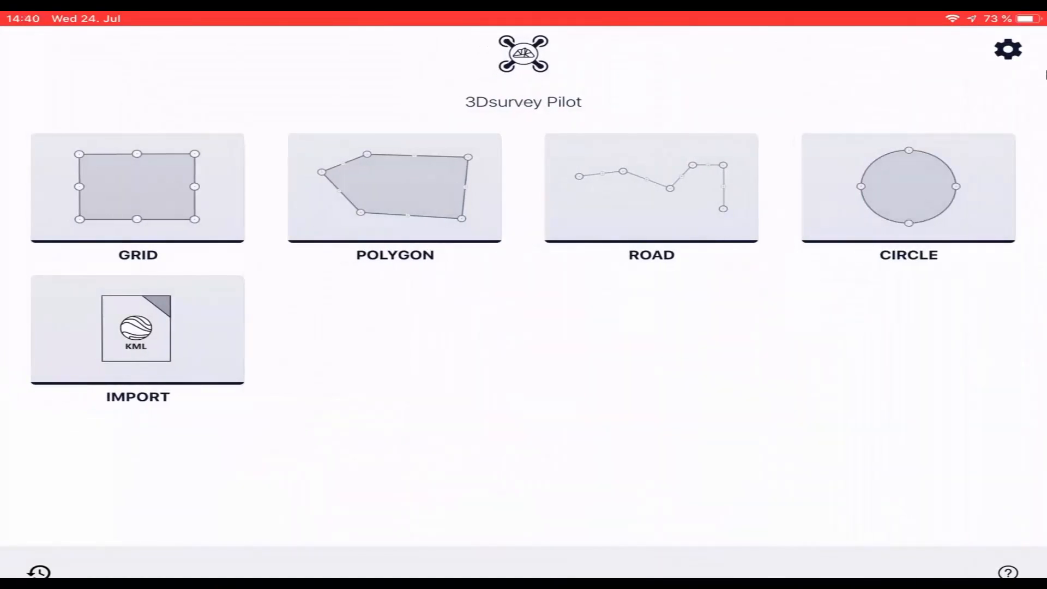
- Switch to Mail and copy the "path example.kml" attachment from the "kml examples" message into 3Dsurvey Pilot
{"action": "key", "text": "super"}
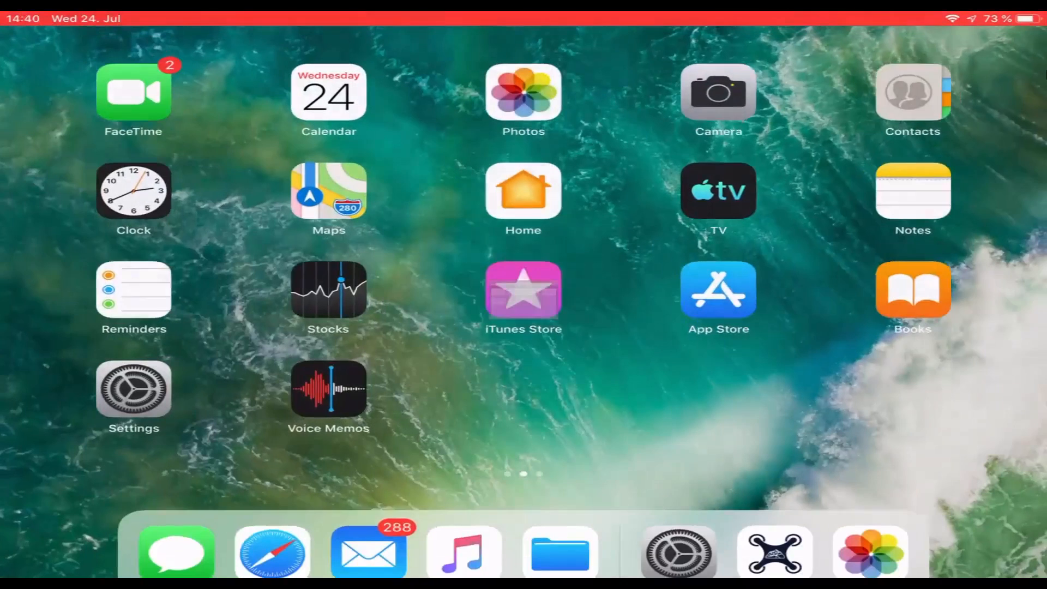
{"action": "left_click", "coordinate": [367, 551]}
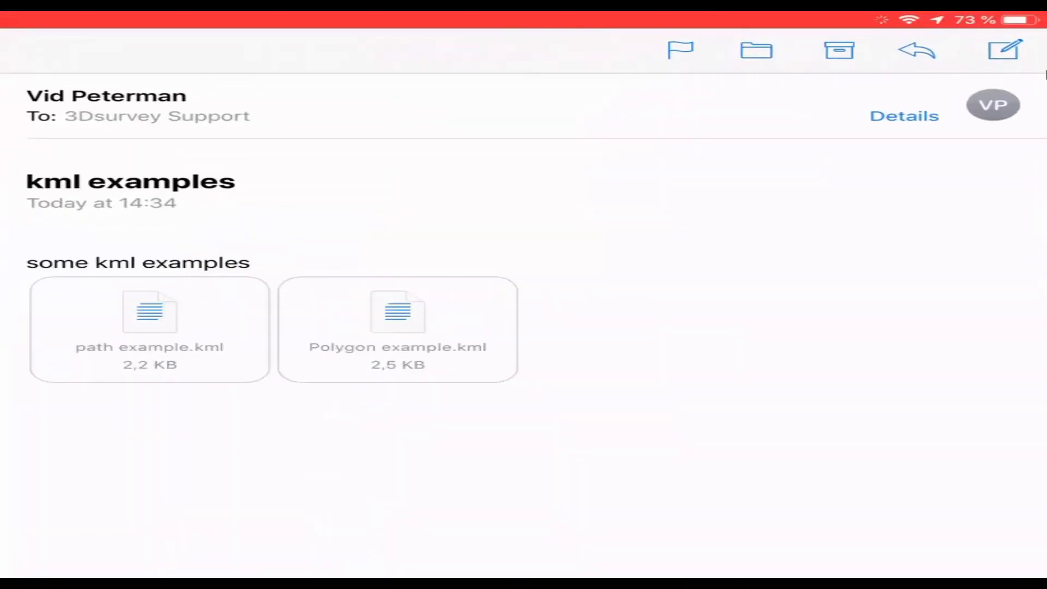
{"action": "left_click", "coordinate": [150, 327]}
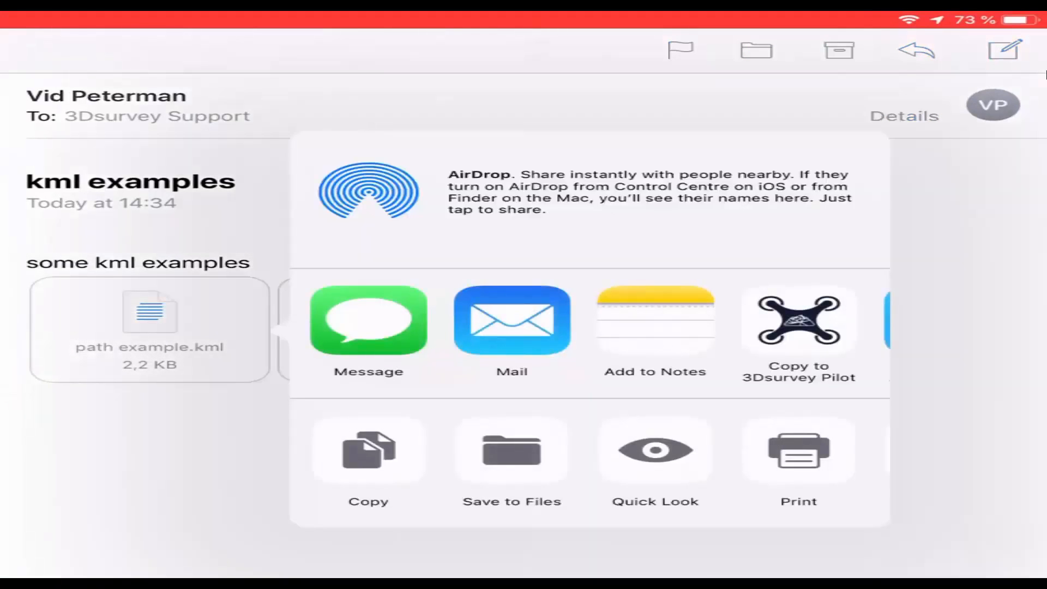
{"action": "left_click", "coordinate": [799, 322]}
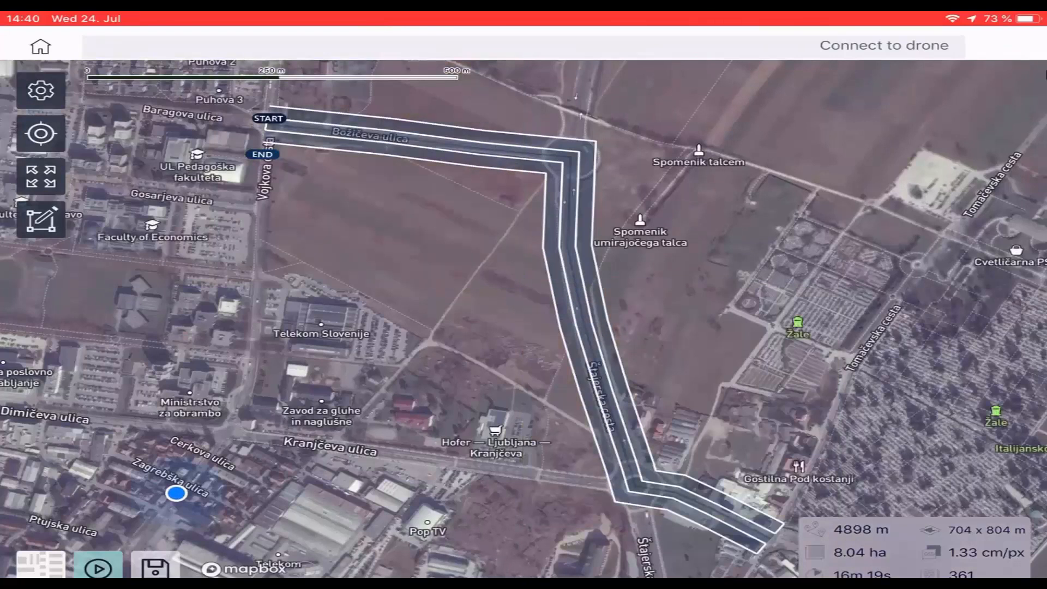
- Try the path mission with 3 and 5 flight lines, and return it to 4 lines
{"action": "left_click", "coordinate": [41, 90]}
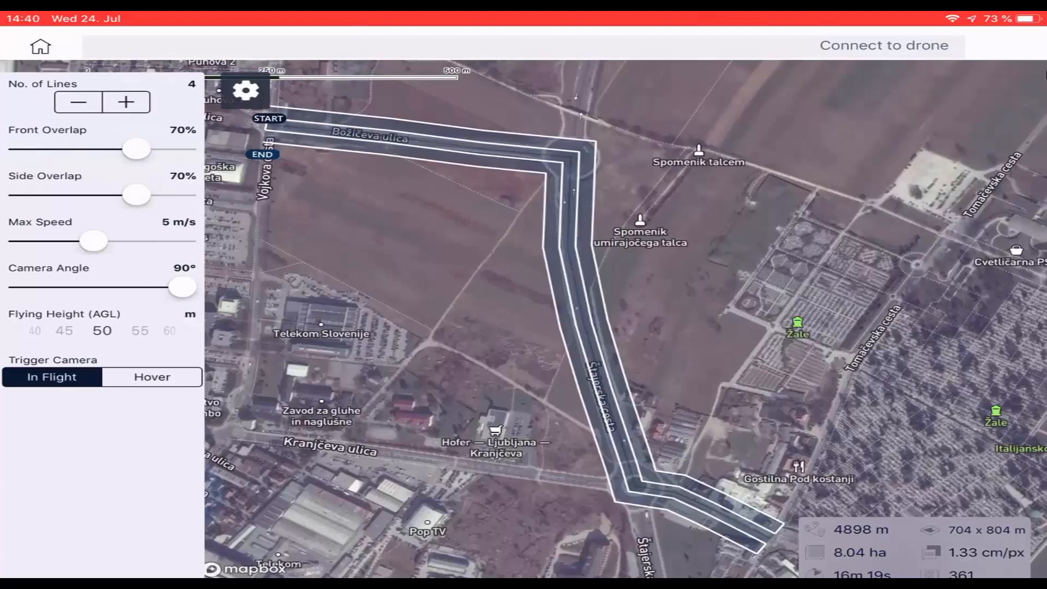
{"action": "left_click", "coordinate": [78, 102]}
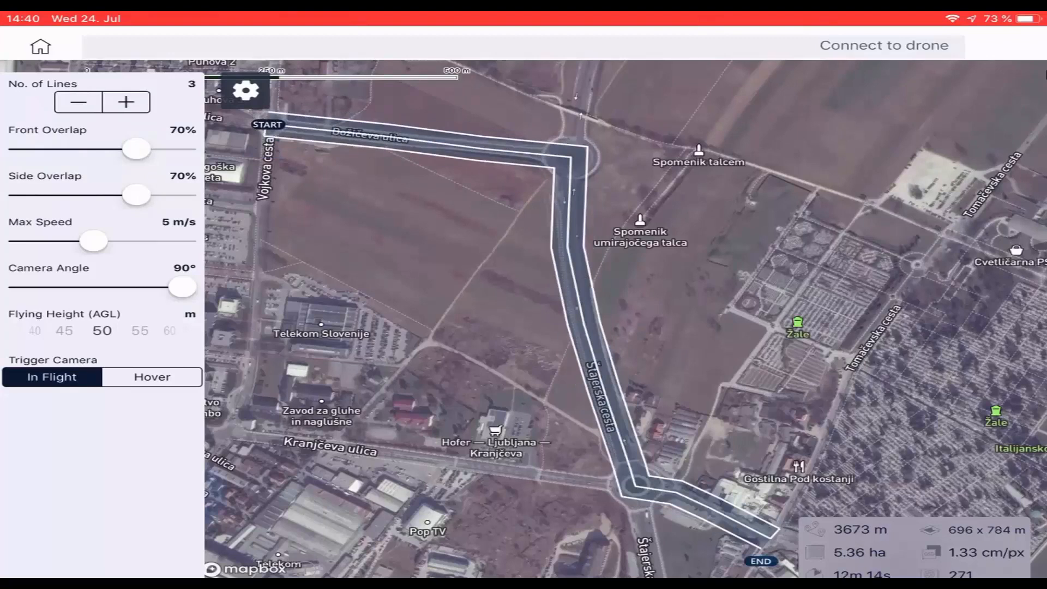
{"action": "left_click", "coordinate": [126, 102]}
{"action": "left_click", "coordinate": [126, 102]}
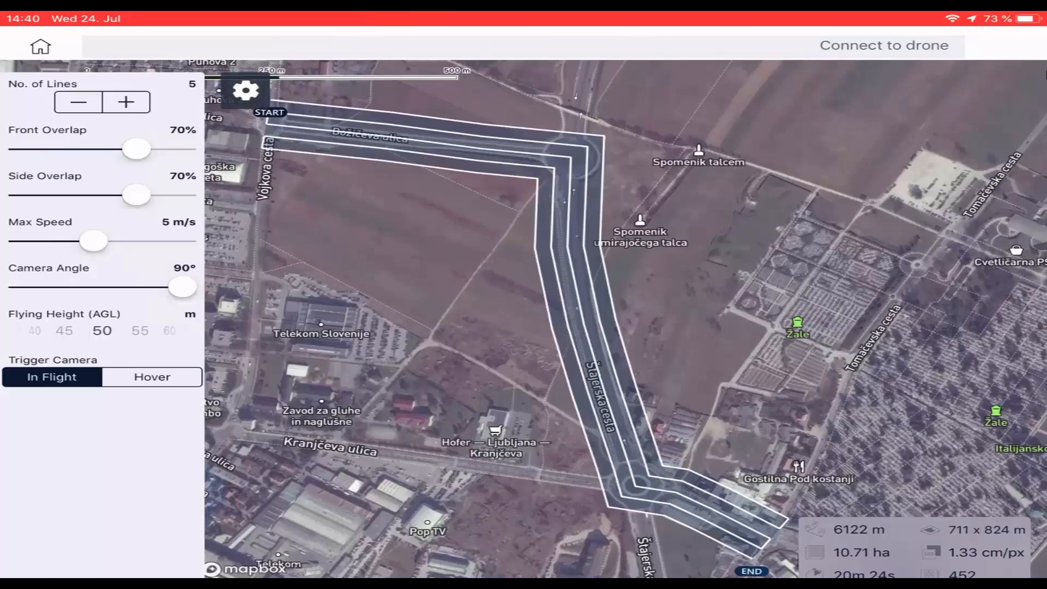
{"action": "left_click", "coordinate": [78, 102]}
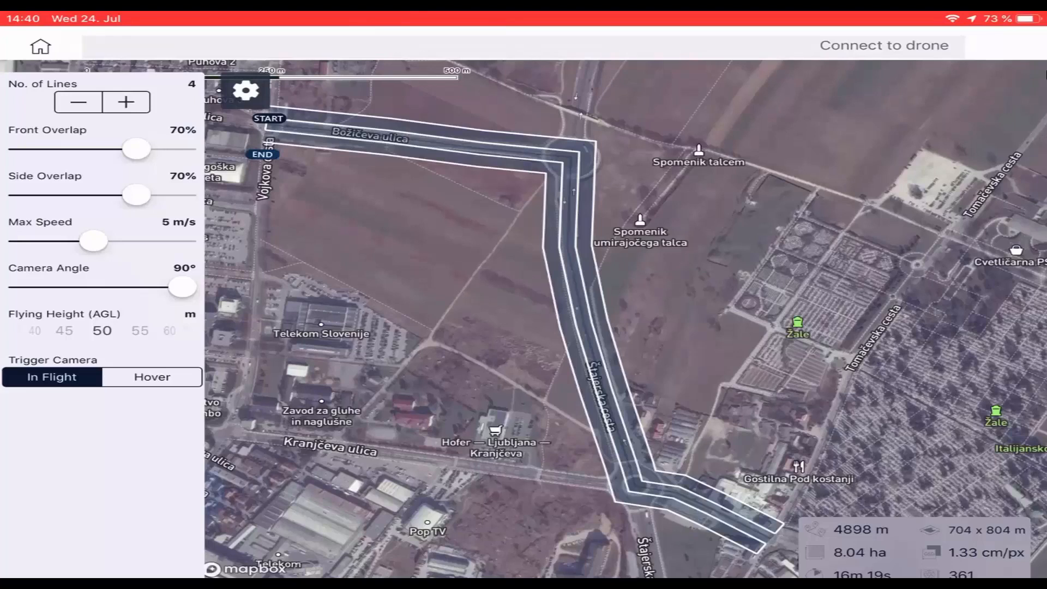
- Set the path mission's flying height to 95 m and its side overlap to 77%
{"action": "left_click_drag", "start_coordinate": [148, 330], "coordinate": [54, 331]}
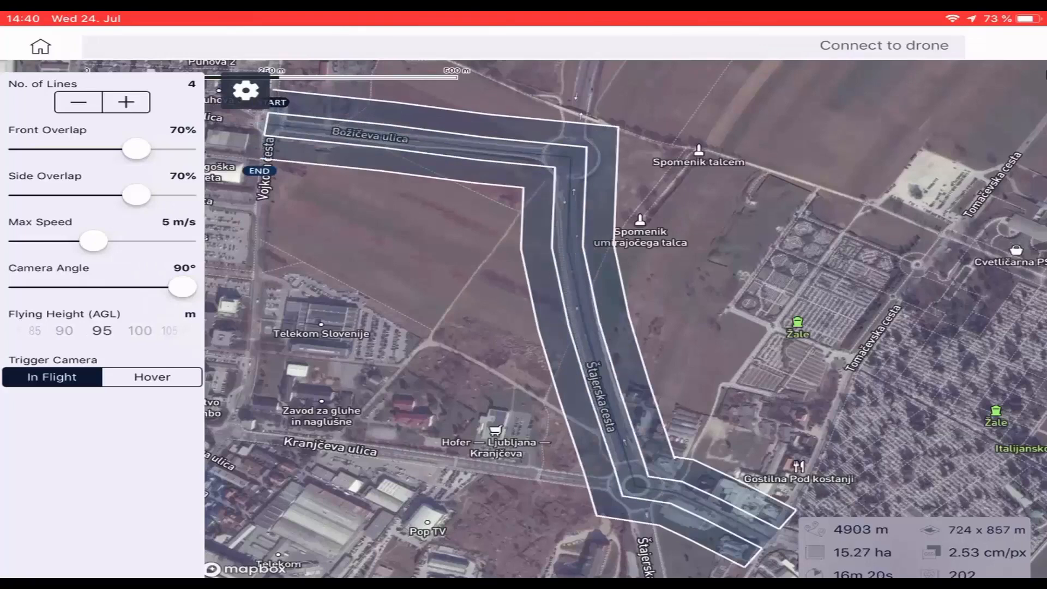
{"action": "mouse_move", "coordinate": [137, 195]}
{"action": "left_mouse_down"}
{"action": "mouse_move", "coordinate": [116, 195]}
{"action": "mouse_move", "coordinate": [152, 195]}
{"action": "left_mouse_up"}
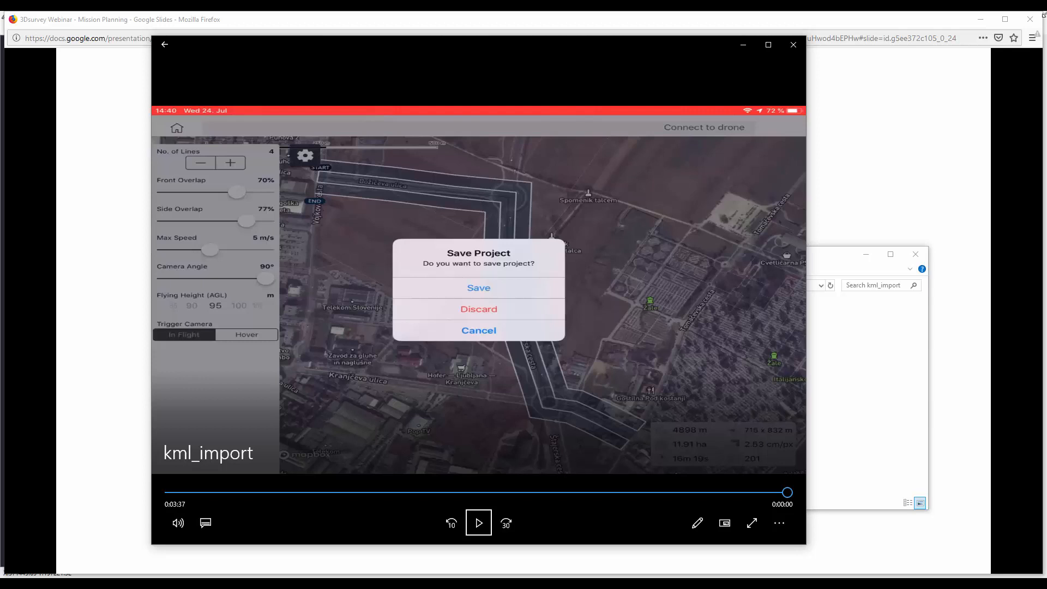
- Close the kml_import video and advance the presentation from "KML import" to the "Resuming interrupted mission" slide
{"action": "left_click", "coordinate": [794, 45]}
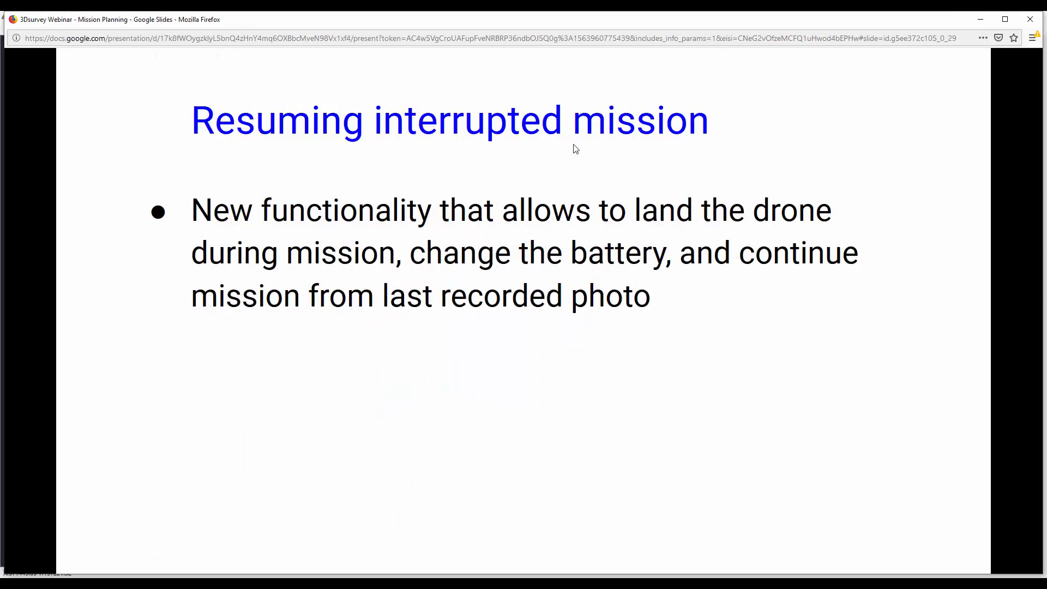
{"action": "key", "text": "Left"}
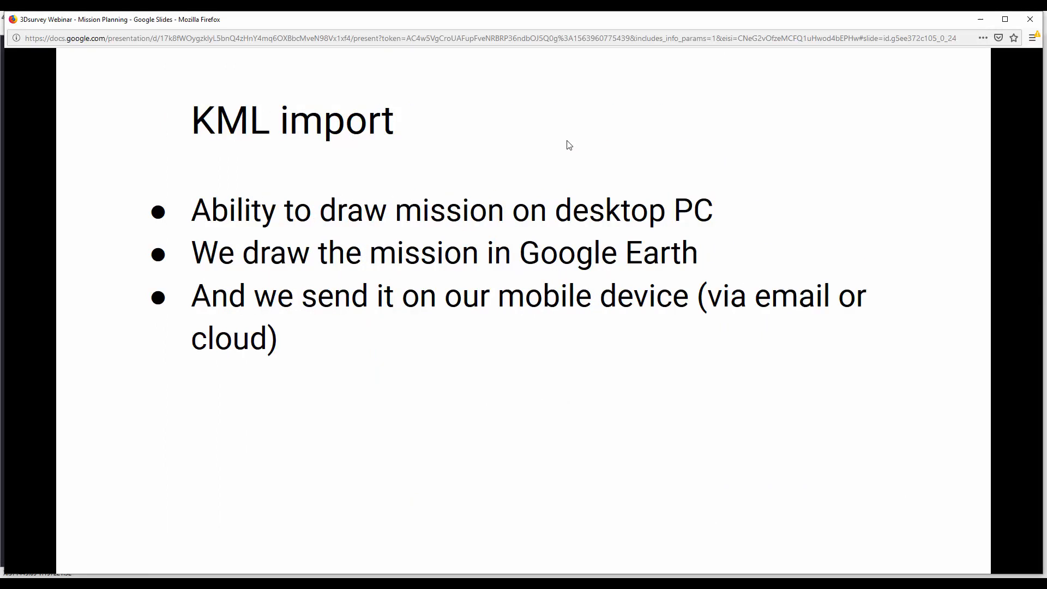
{"action": "left_click", "coordinate": [471, 175]}
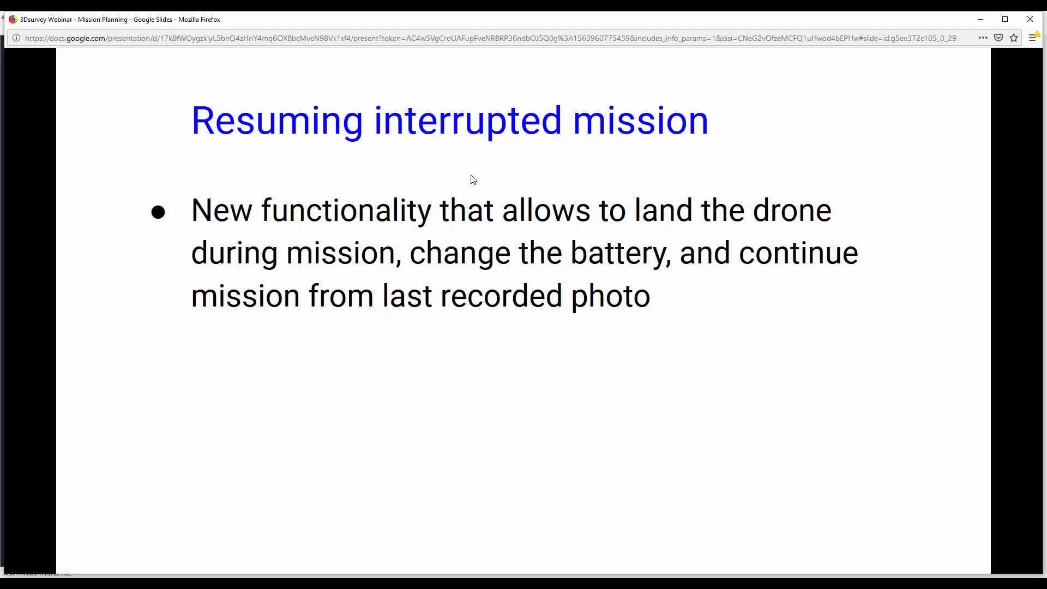